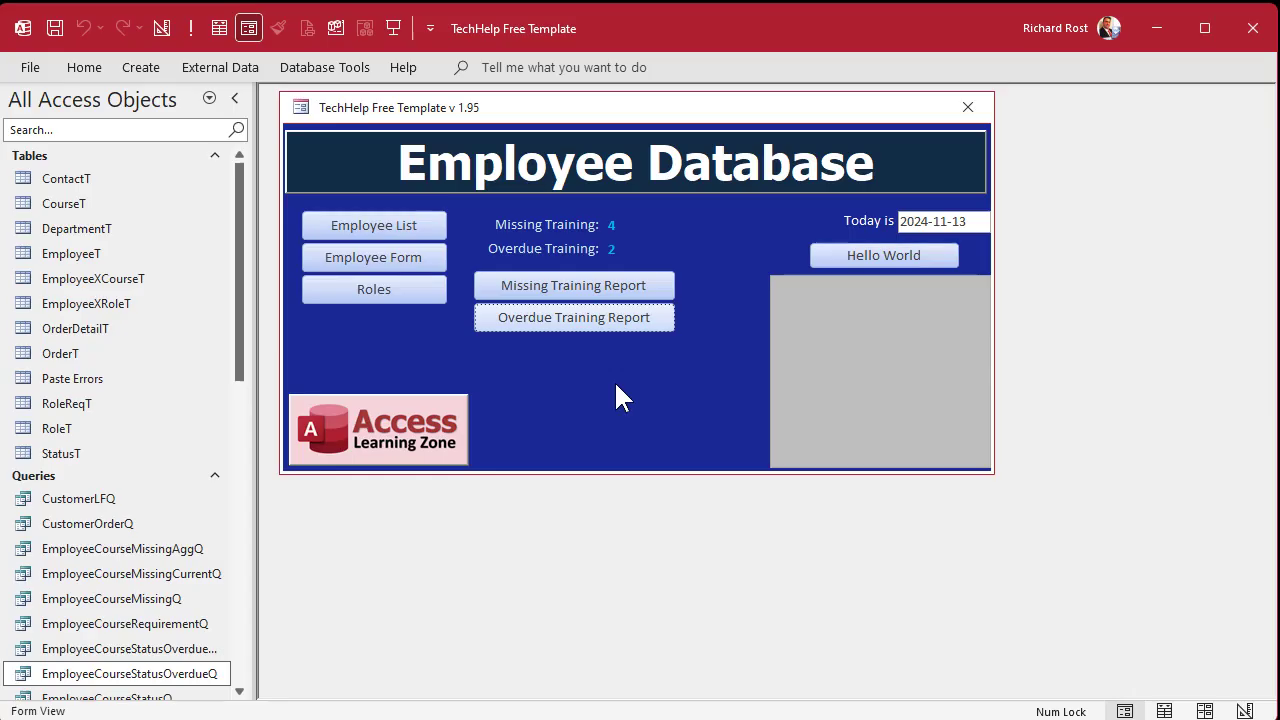
Duplicate the EmployeeCourseStatusOverdueQ query under the name EmployeeCourseStatusExpiringQ.
{"action": "left_click_drag", "start_coordinate": [243, 278], "coordinate": [240, 343]}
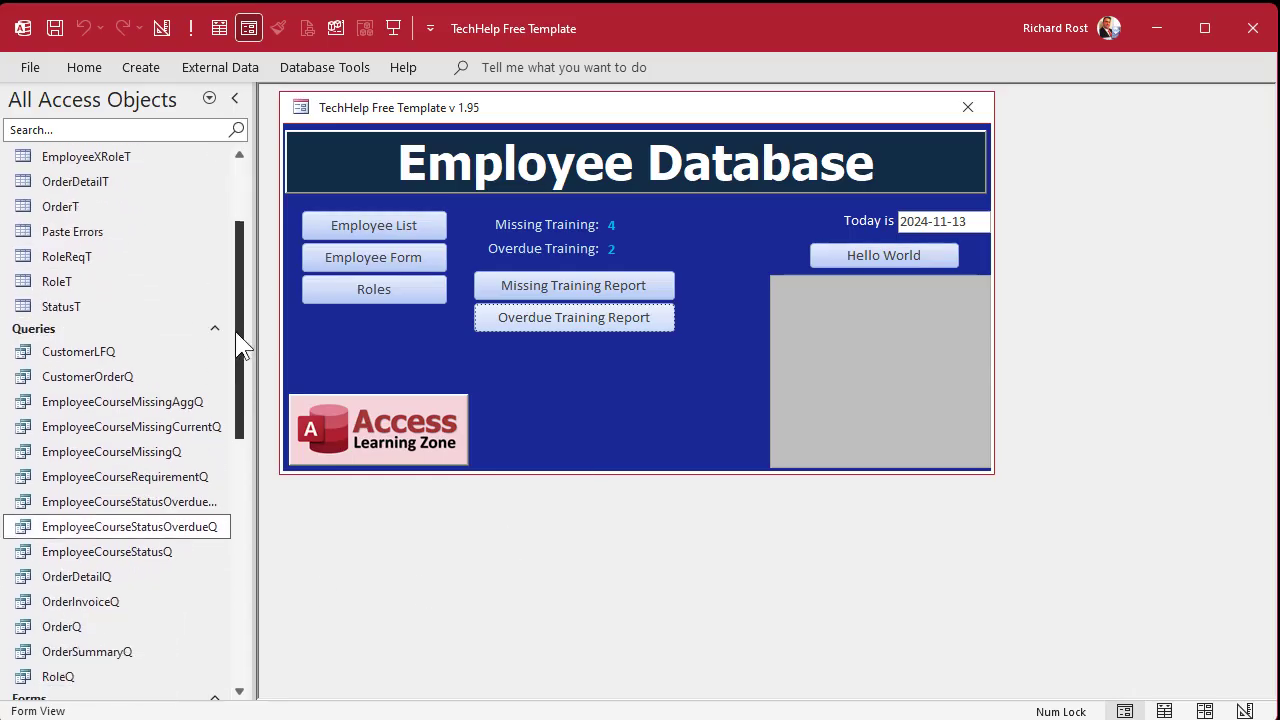
{"action": "left_click_drag", "start_coordinate": [257, 523], "coordinate": [292, 514]}
{"action": "left_click", "coordinate": [150, 527]}
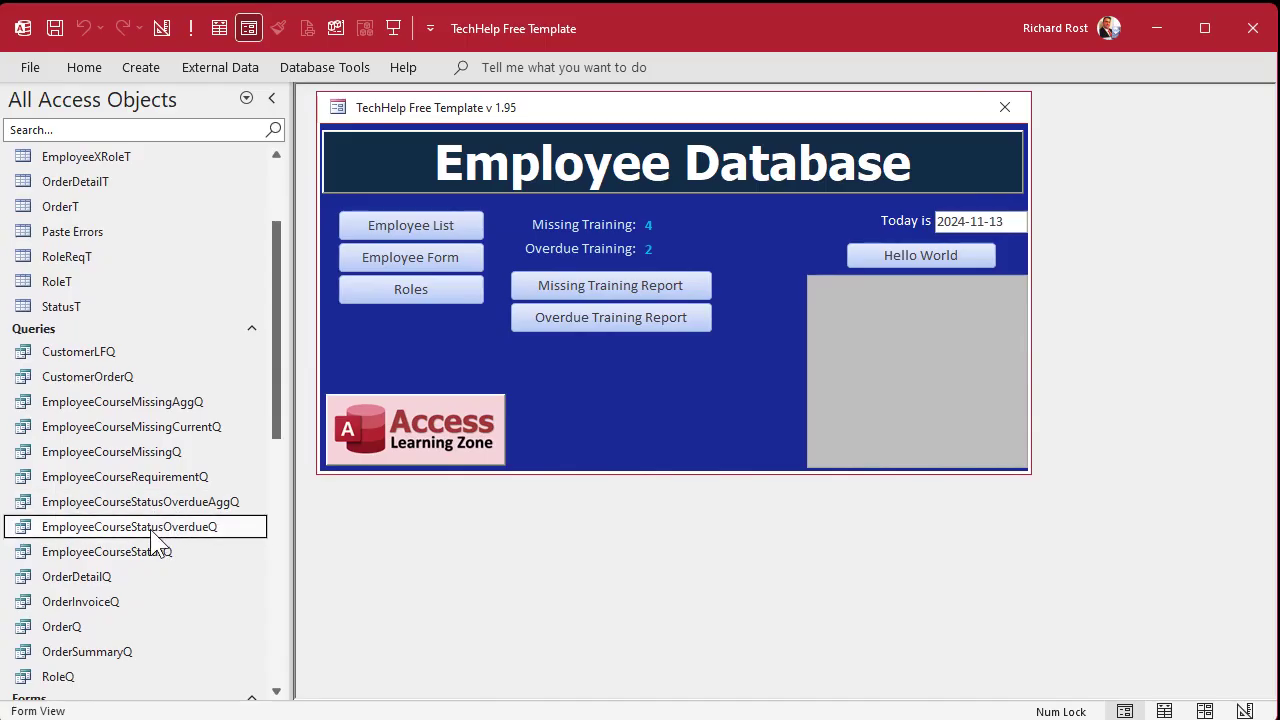
{"action": "left_click", "coordinate": [437, 600]}
{"action": "left_click", "coordinate": [171, 532]}
{"action": "left_click", "coordinate": [171, 532]}
{"action": "key", "text": "ctrl+v"}
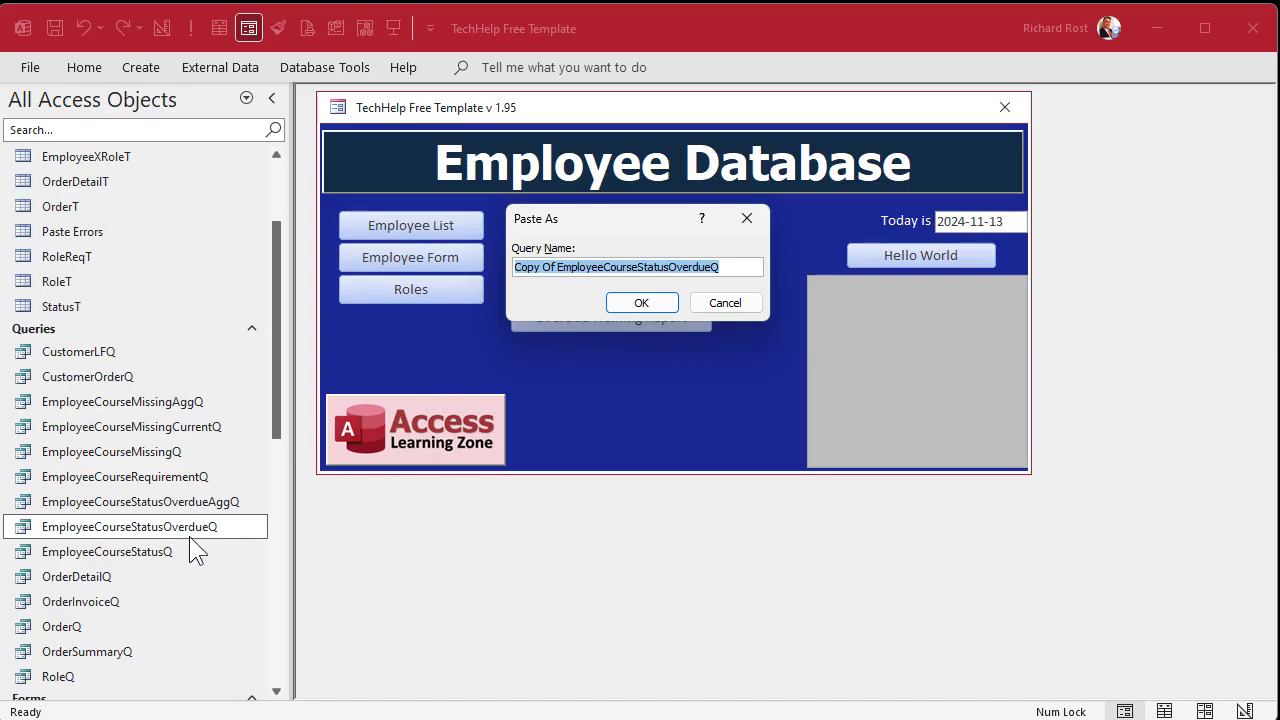
{"action": "left_click", "coordinate": [559, 267]}
{"action": "left_click_drag", "start_coordinate": [559, 267], "coordinate": [476, 265]}
{"action": "key", "text": "Delete"}
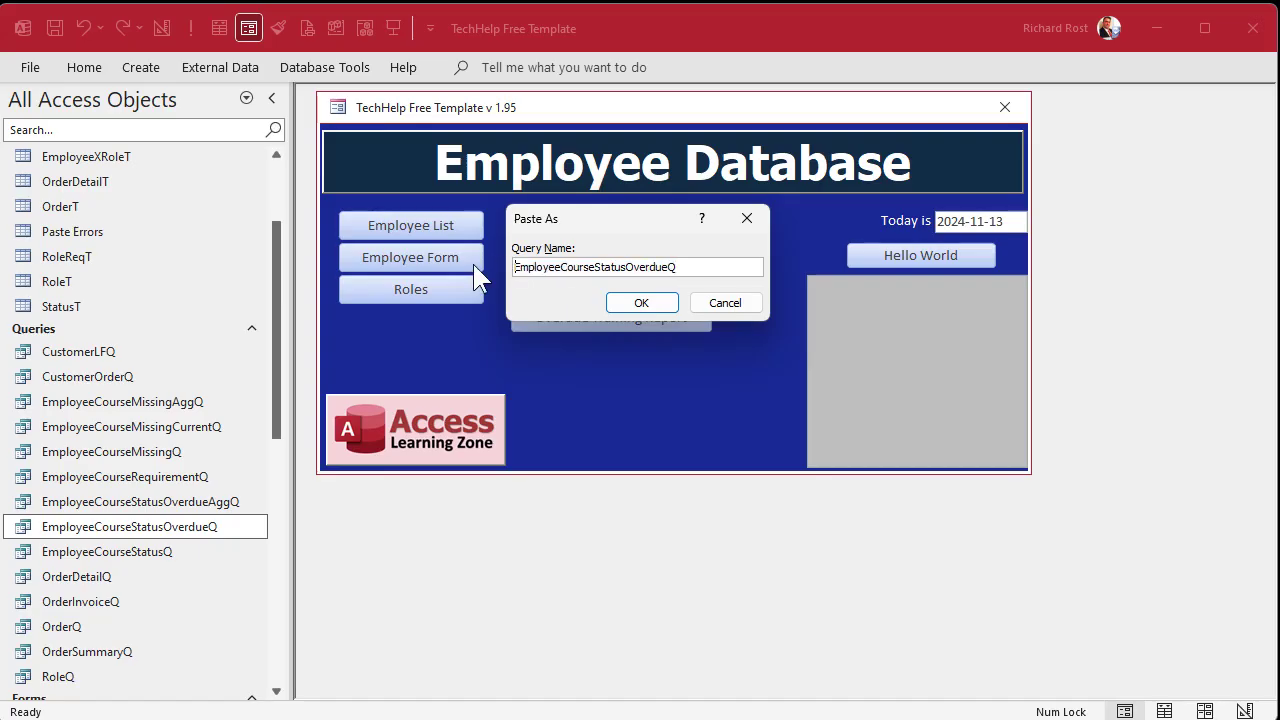
{"action": "key", "text": "Right"}
{"action": "key", "text": "Right"}
{"action": "key", "text": "Right"}
{"action": "key", "text": "Right"}
{"action": "key", "text": "Right"}
{"action": "key", "text": "Right"}
{"action": "key", "text": "BackSpace"}
{"action": "key", "text": "BackSpace"}
{"action": "key", "text": "BackSpace"}
{"action": "key", "text": "BackSpace"}
{"action": "key", "text": "BackSpace"}
{"action": "key", "text": "BackSpace"}
{"action": "key", "text": "BackSpace"}
{"action": "key", "text": "BackSpace"}
{"action": "type", "text": "sExpiring"}
{"action": "left_click", "coordinate": [663, 303]}
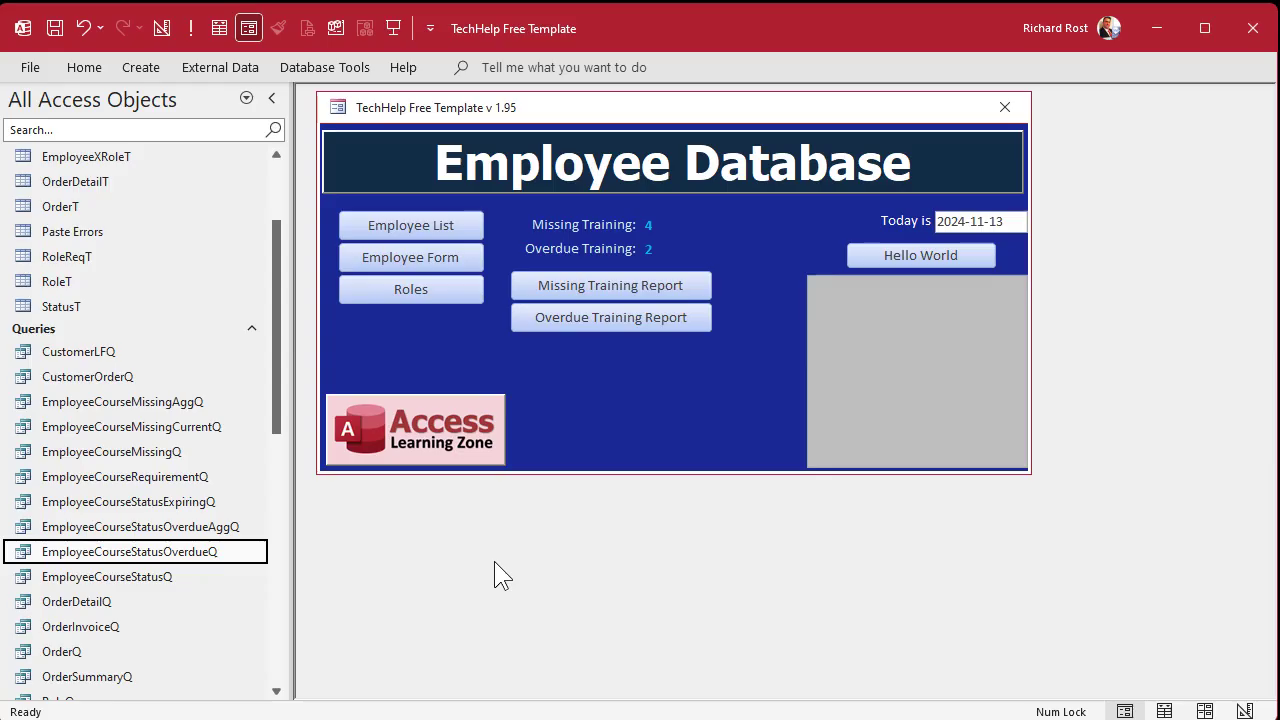
Open EmployeeCourseStatusExpiringQ in Design view and set the StatusID criterion to 2.
{"action": "double_click", "coordinate": [71, 508]}
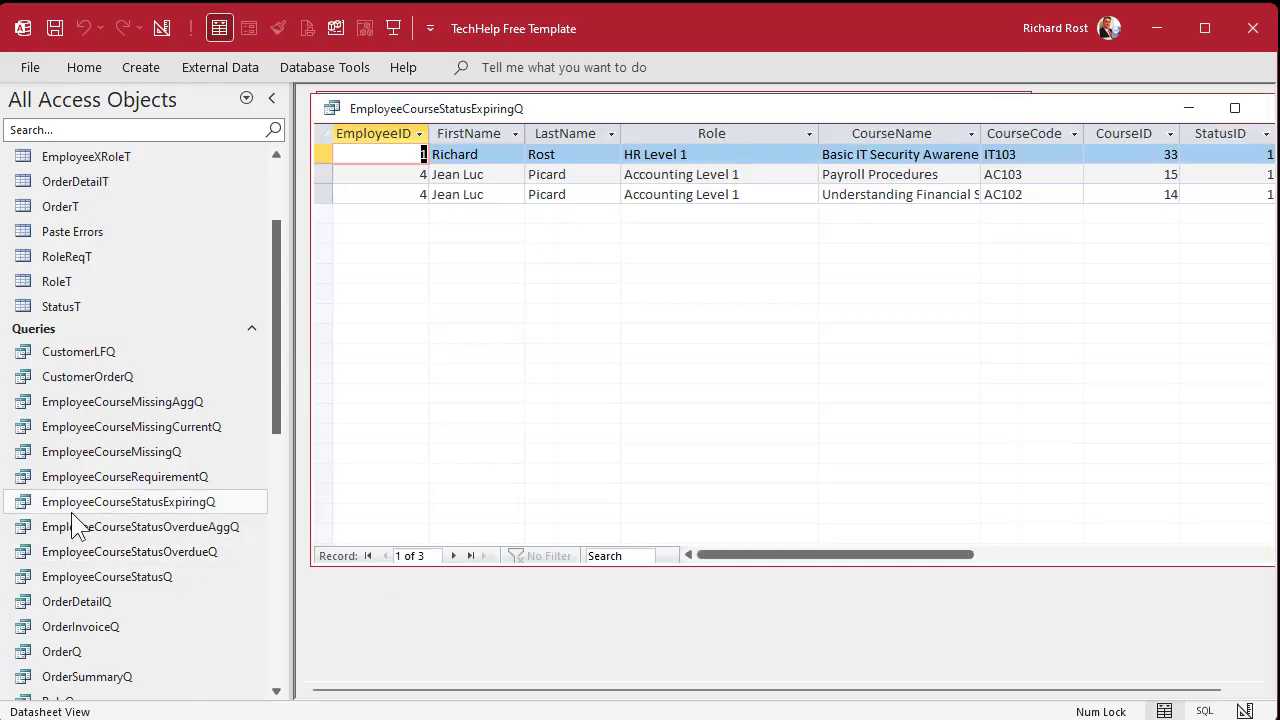
{"action": "right_click", "coordinate": [680, 104]}
{"action": "left_click", "coordinate": [727, 208]}
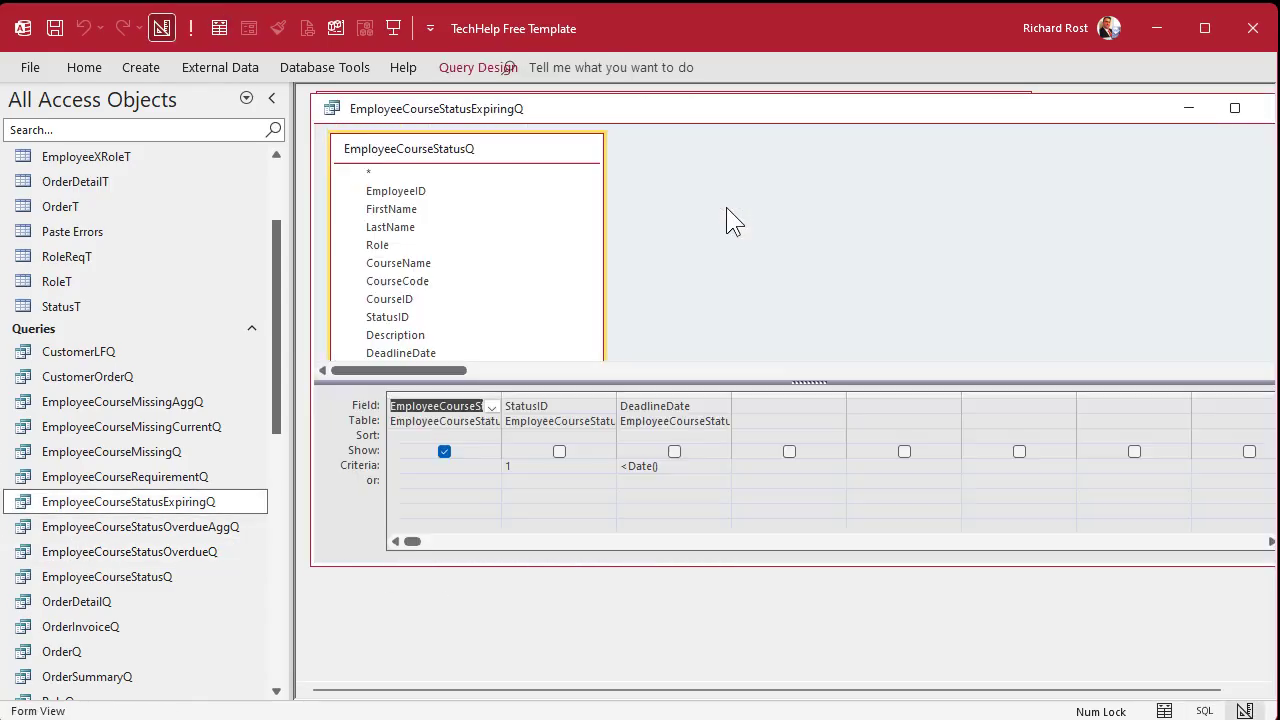
{"action": "left_click_drag", "start_coordinate": [502, 393], "coordinate": [555, 394]}
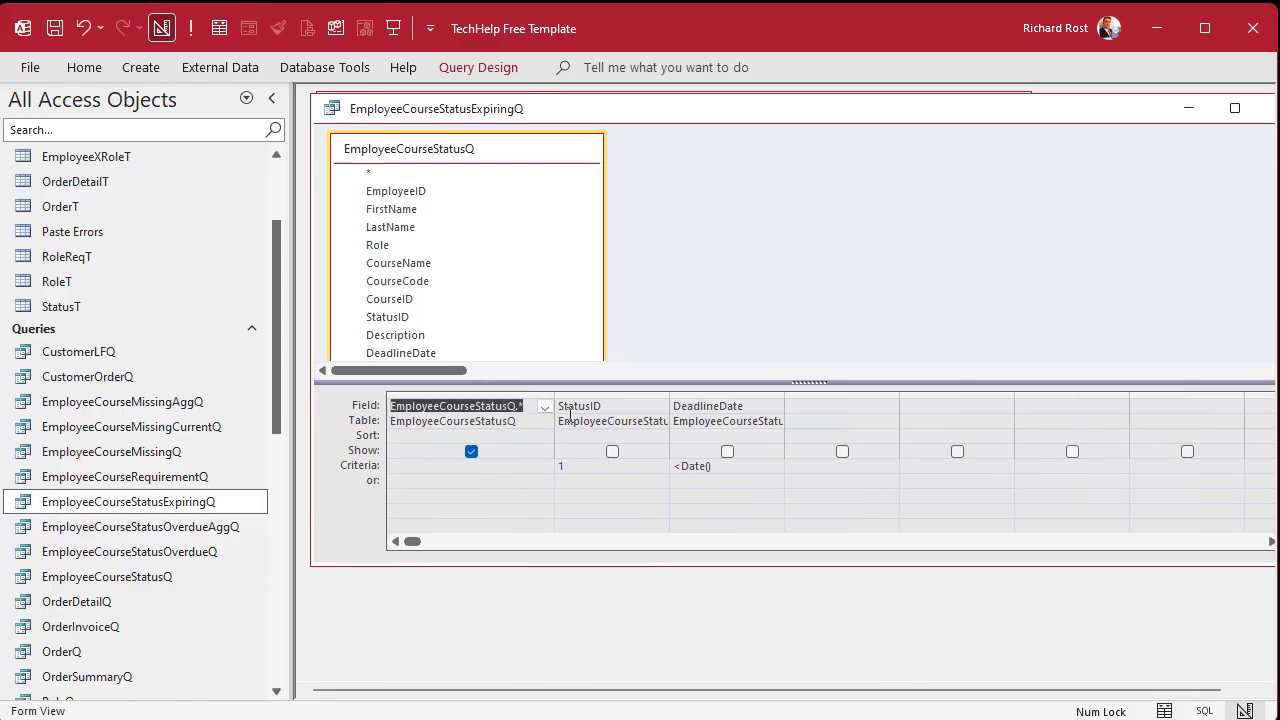
{"action": "double_click", "coordinate": [574, 466]}
{"action": "type", "text": "2"}
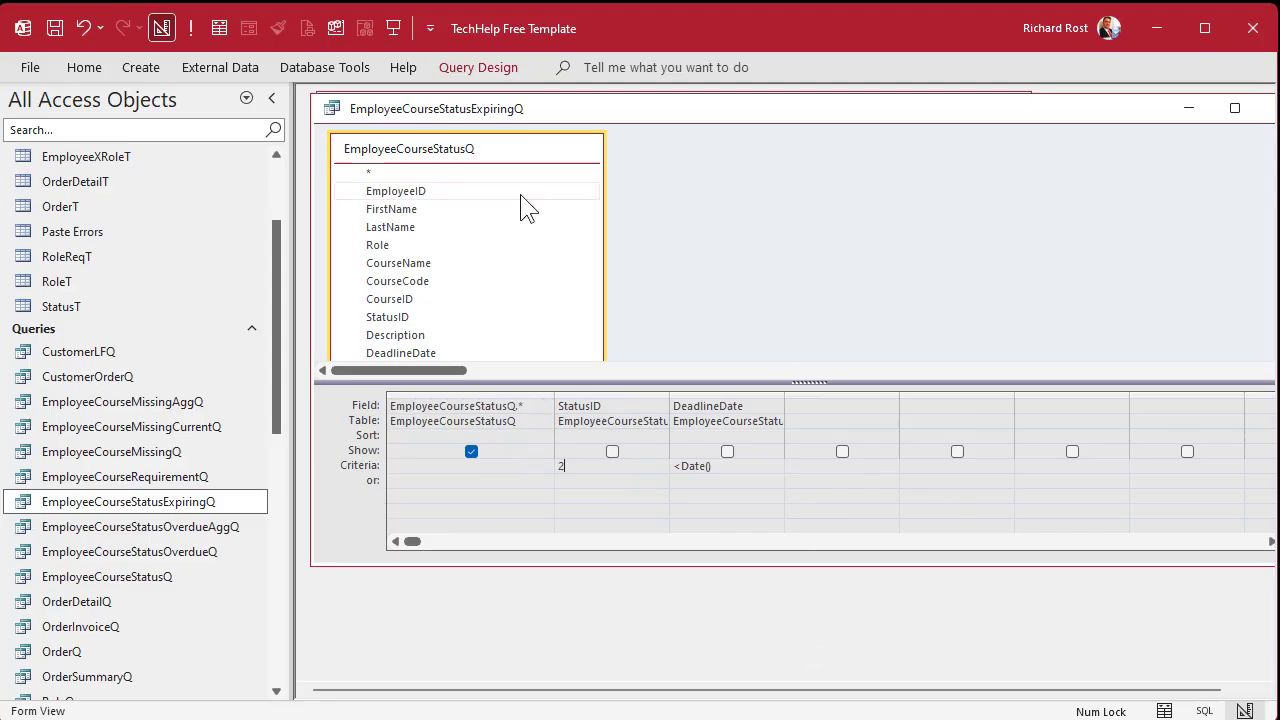
Enlarge the query design window and its field list area, and close EmployeeCourseStatusExpiringQ with the changes saved.
{"action": "left_click", "coordinate": [531, 264]}
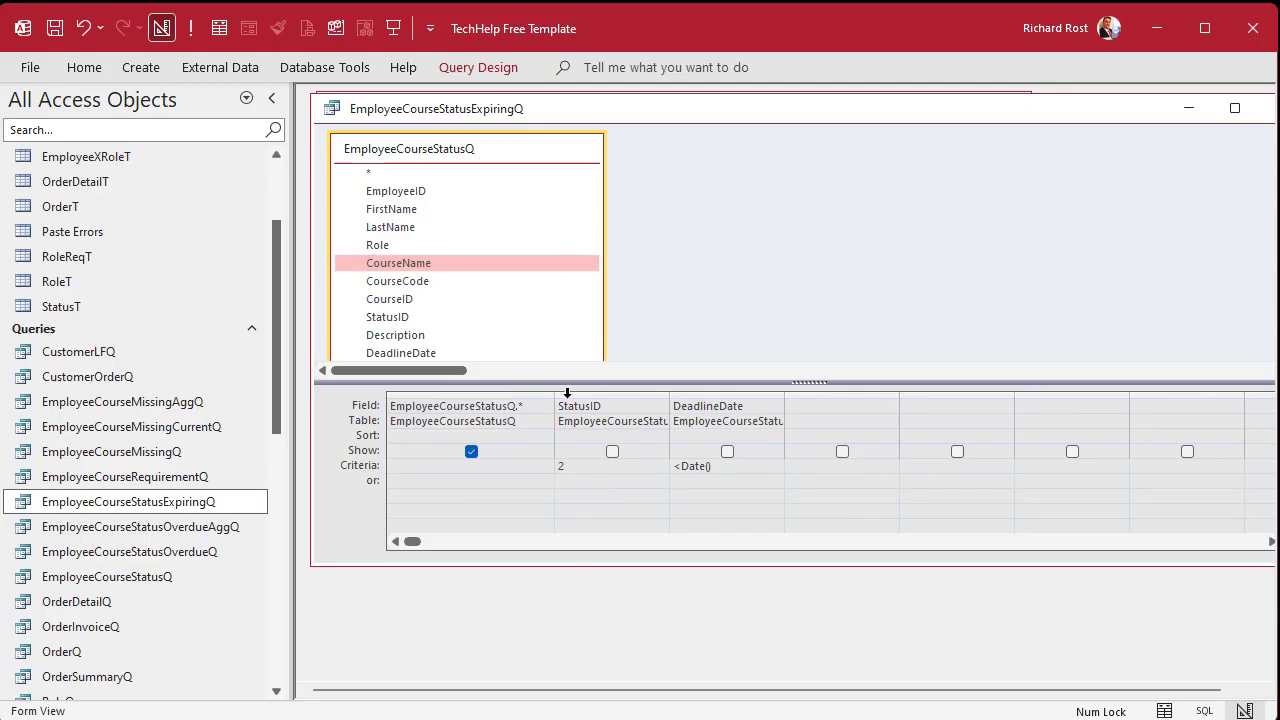
{"action": "left_click_drag", "start_coordinate": [574, 563], "coordinate": [563, 650]}
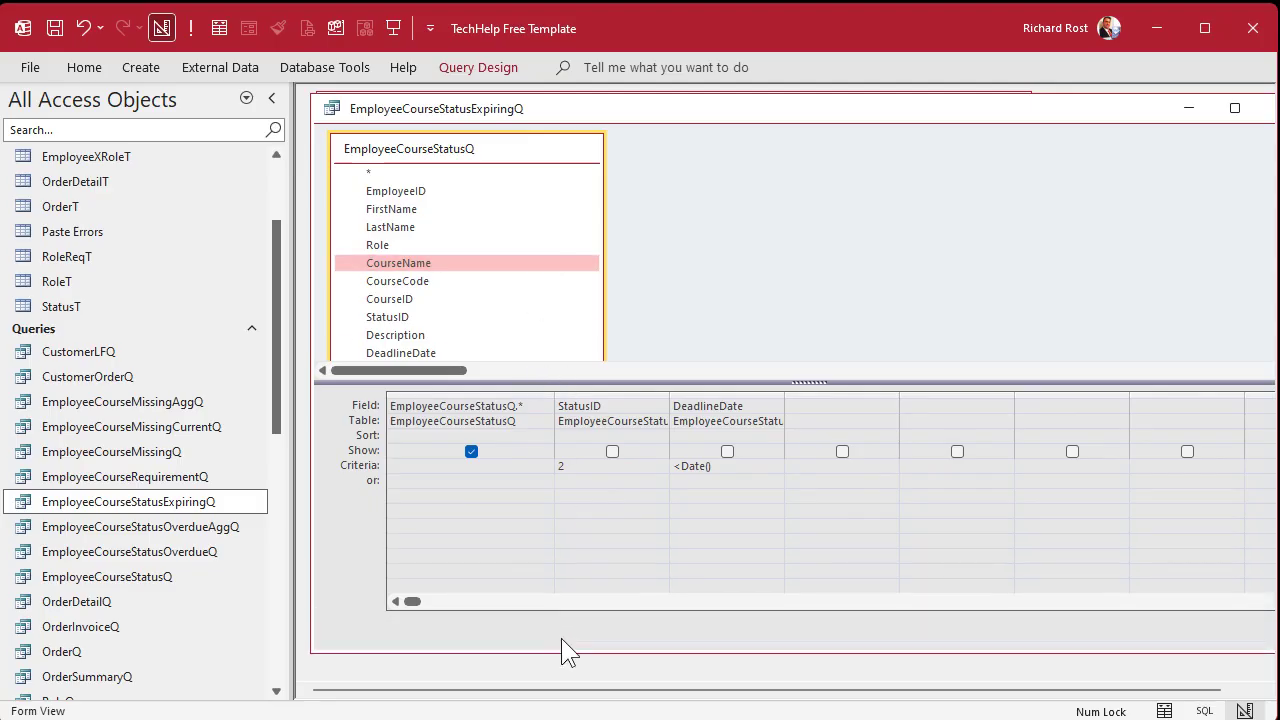
{"action": "left_click_drag", "start_coordinate": [480, 383], "coordinate": [481, 432]}
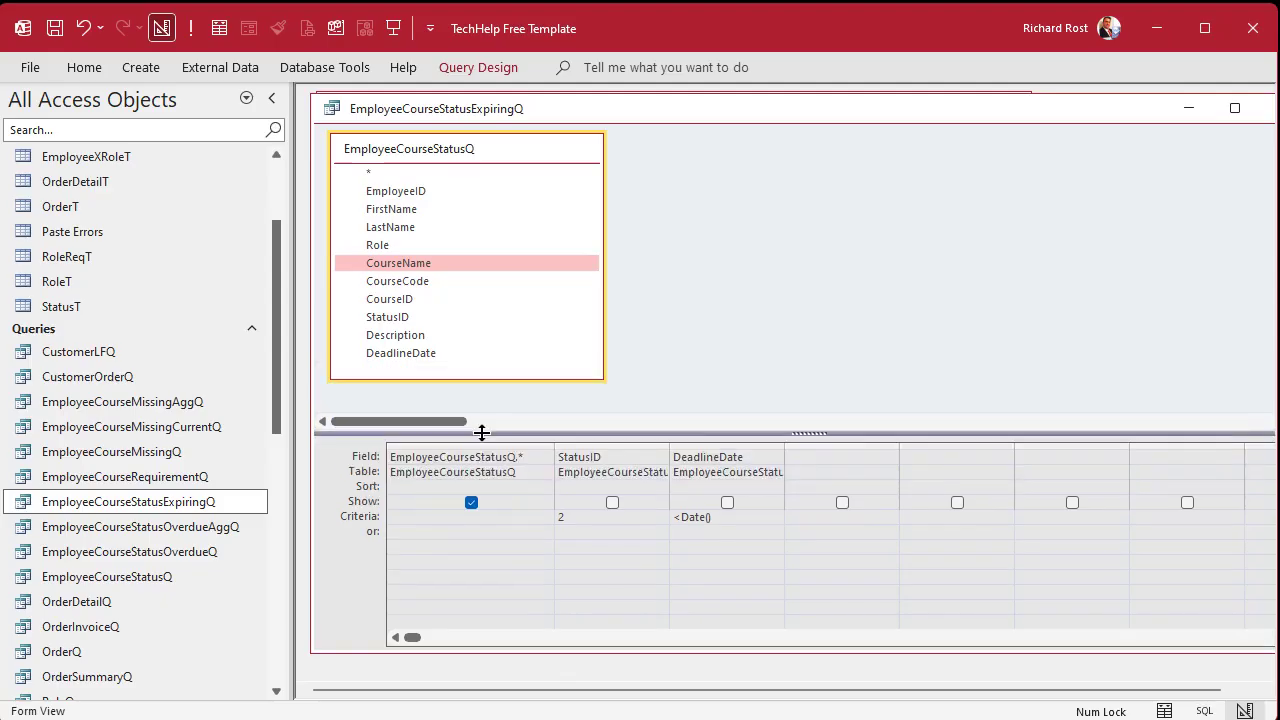
{"action": "left_click", "coordinate": [735, 281]}
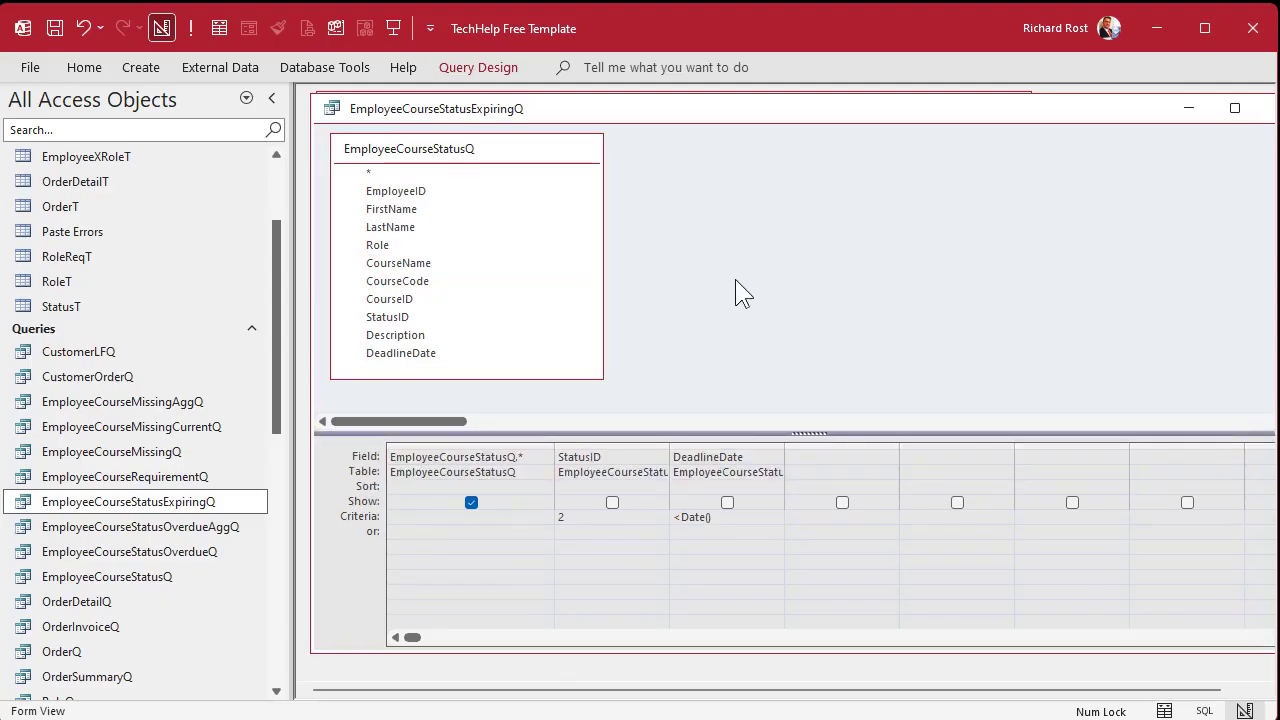
{"action": "double_click", "coordinate": [332, 108]}
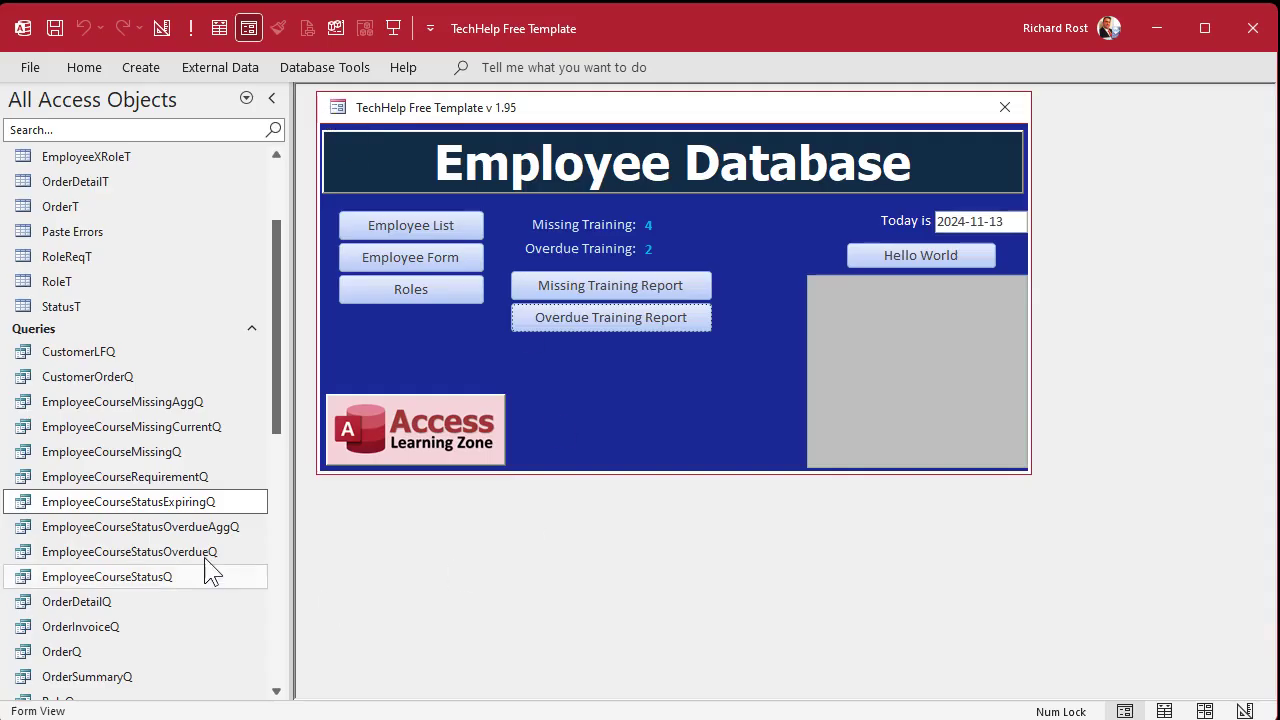
Add the ExpirationDate field from EmployeeXCourseT to the design of EmployeeCourseStatusQ and close the query with the change saved.
{"action": "right_click", "coordinate": [149, 579]}
{"action": "left_click", "coordinate": [210, 617]}
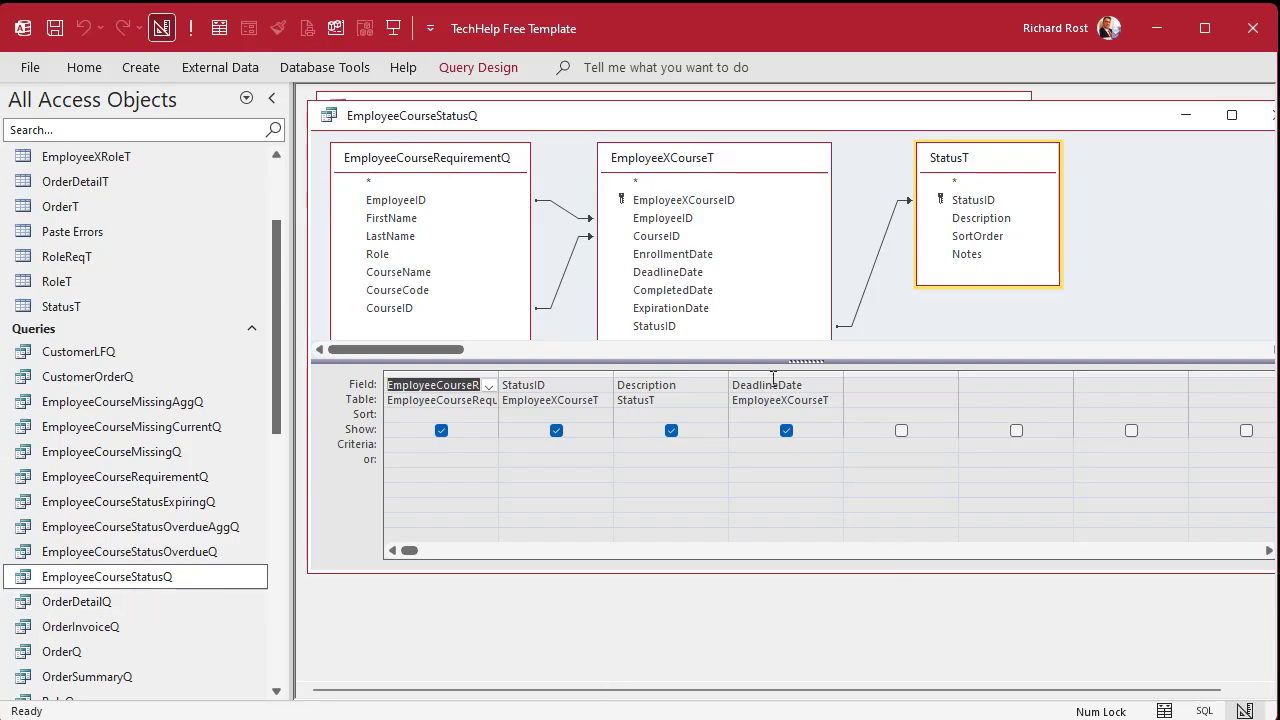
{"action": "left_click_drag", "start_coordinate": [702, 307], "coordinate": [898, 386]}
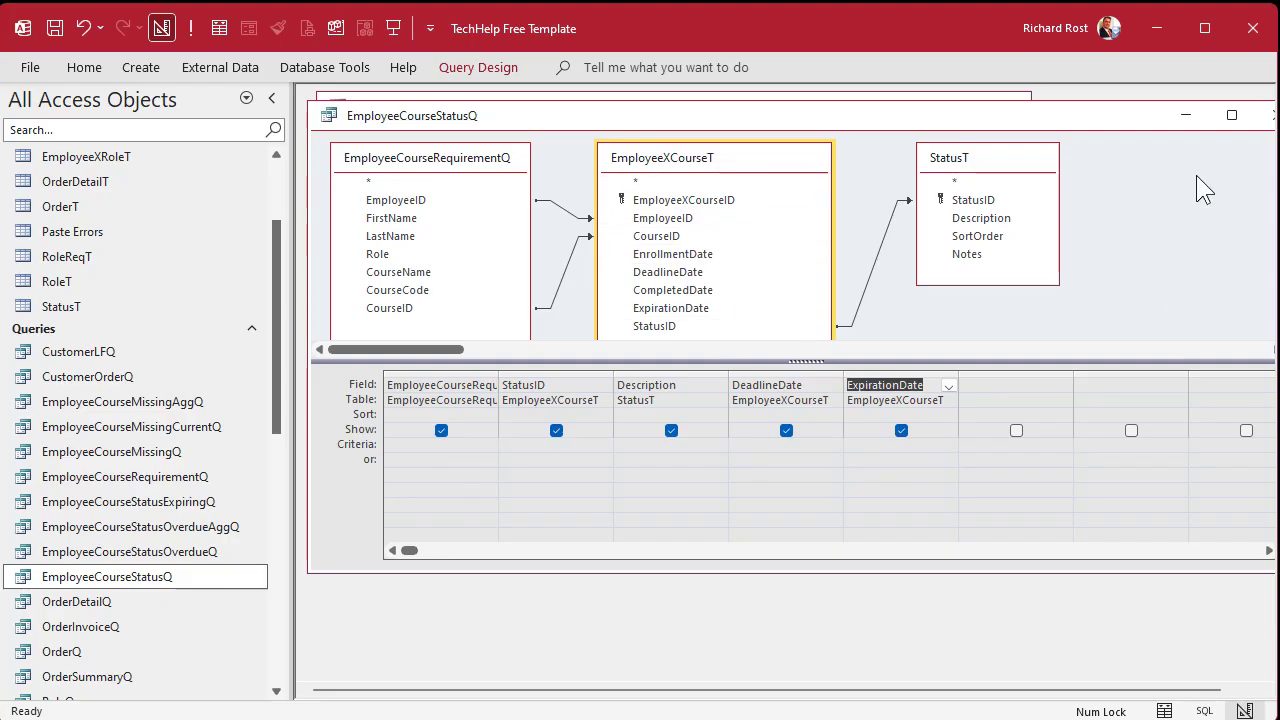
{"action": "left_click", "coordinate": [1268, 115]}
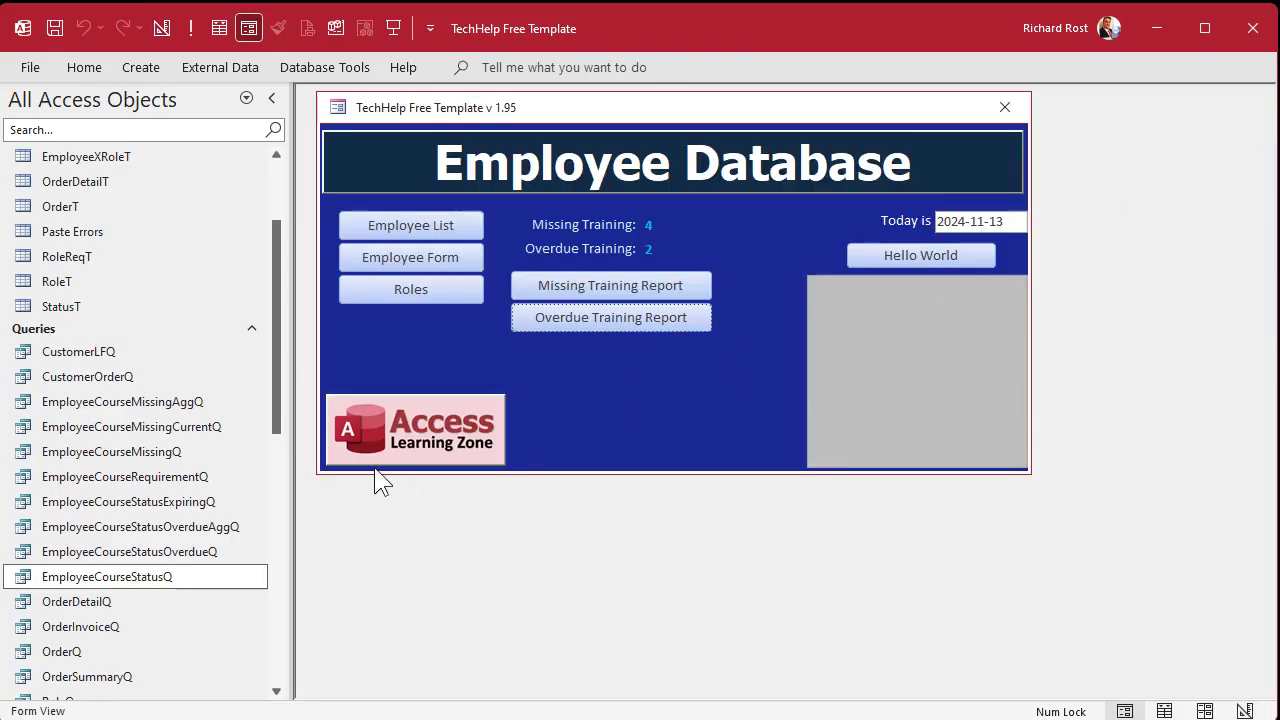
In the design of EmployeeCourseStatusExpiringQ, replace the DeadlineDate column with ExpirationDate and hide it from the results.
{"action": "right_click", "coordinate": [190, 500]}
{"action": "left_click", "coordinate": [258, 537]}
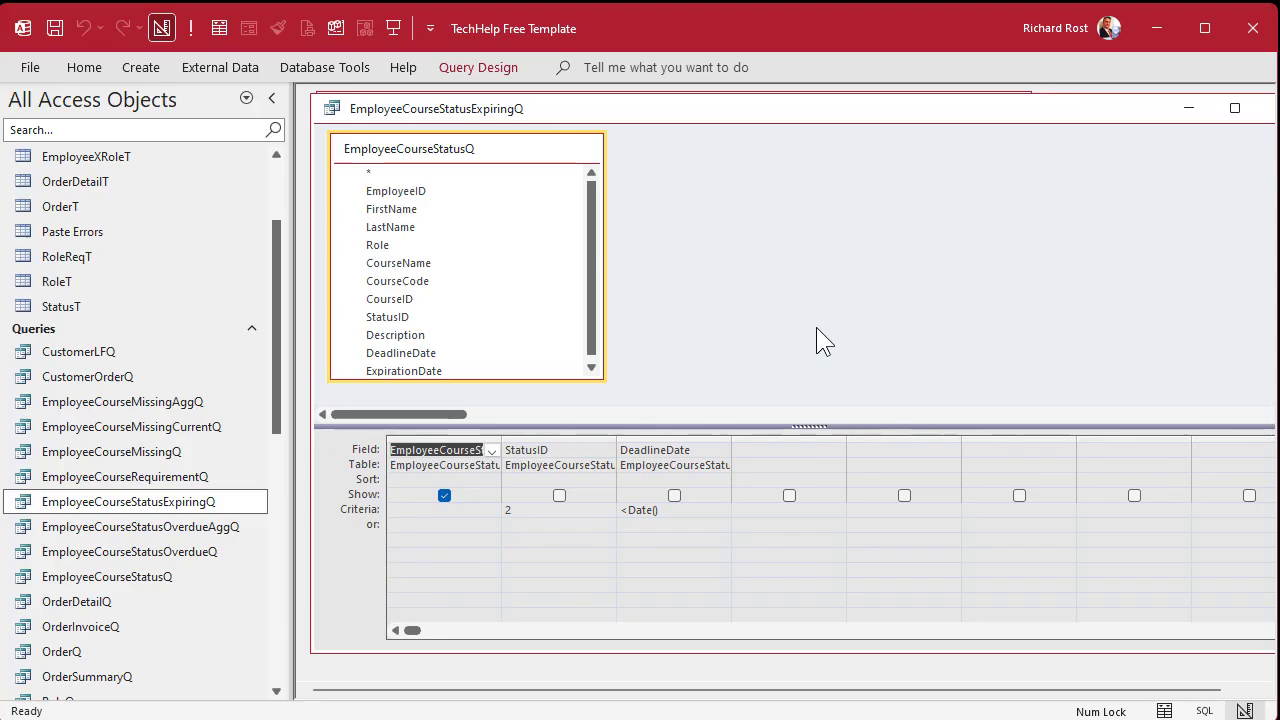
{"action": "left_click", "coordinate": [528, 501]}
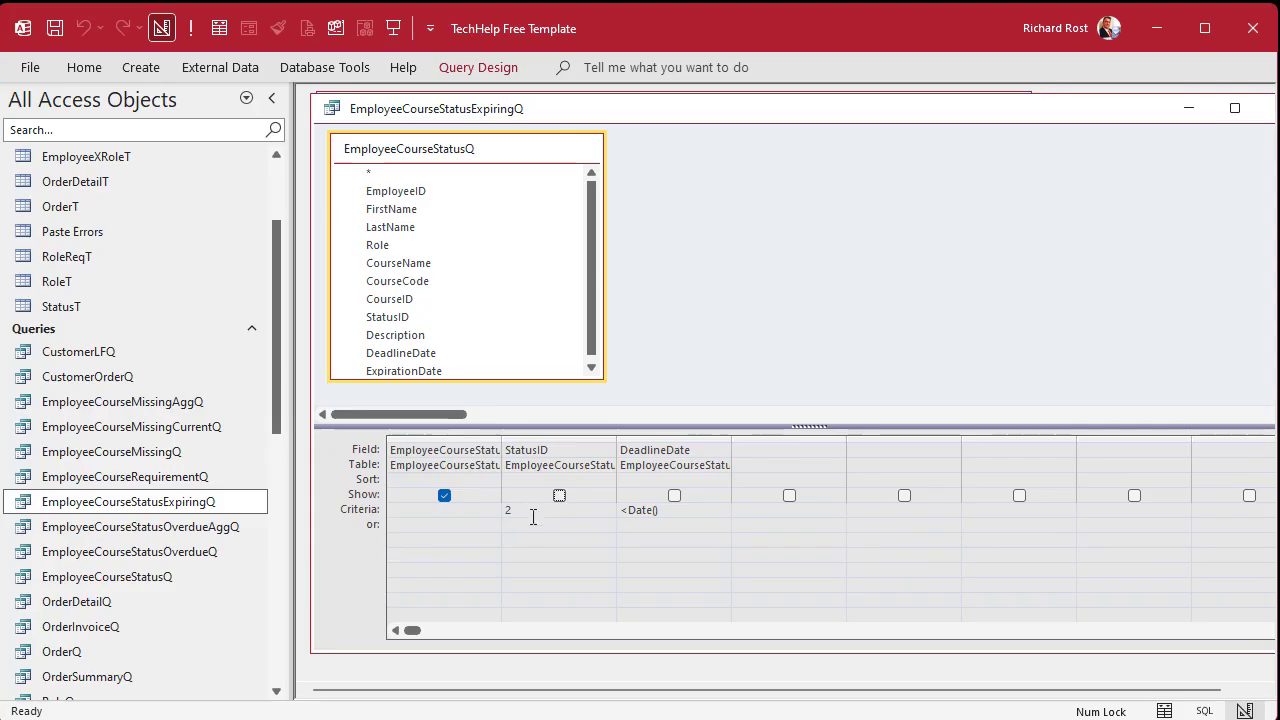
{"action": "left_click", "coordinate": [706, 438]}
{"action": "key", "text": "Delete"}
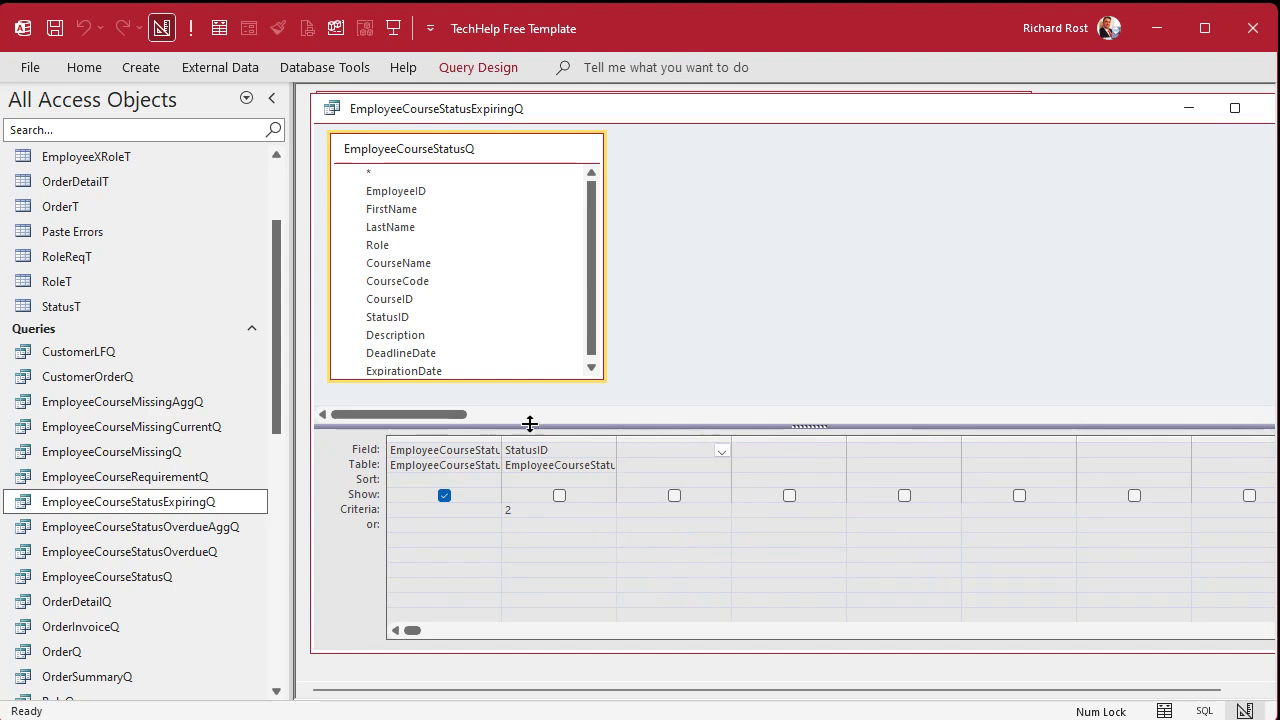
{"action": "double_click", "coordinate": [467, 375]}
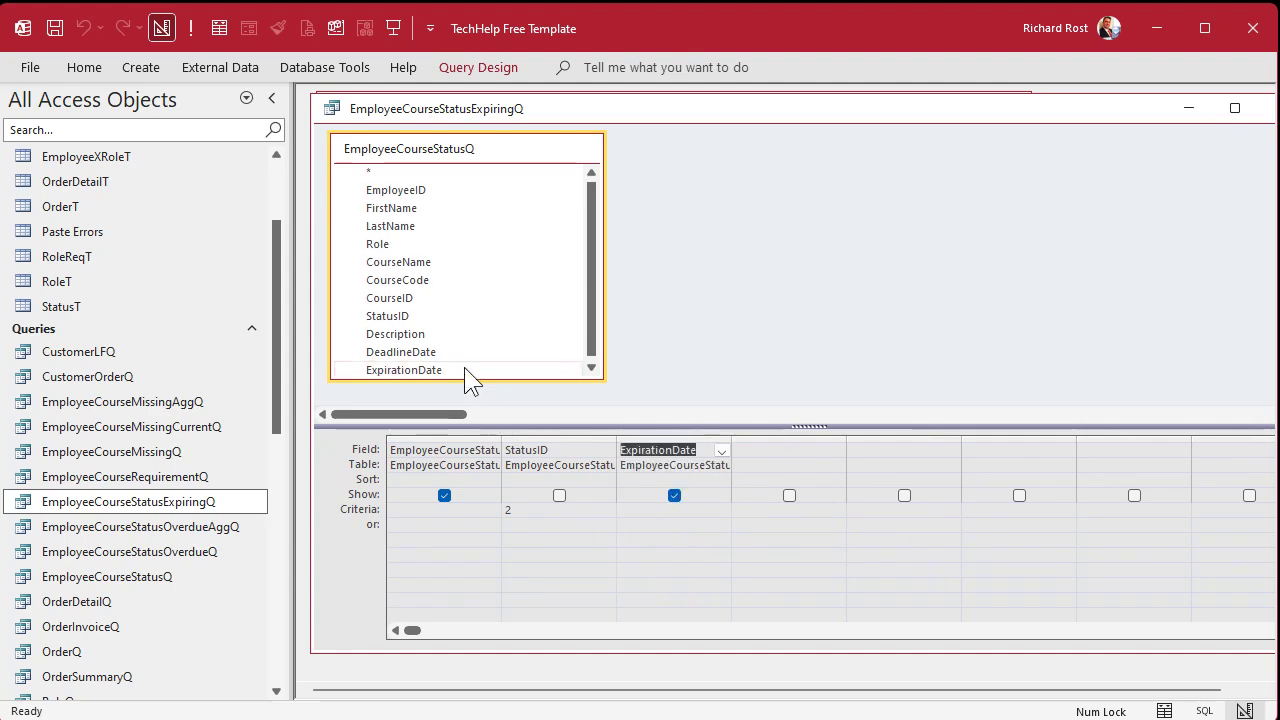
{"action": "left_click", "coordinate": [673, 495]}
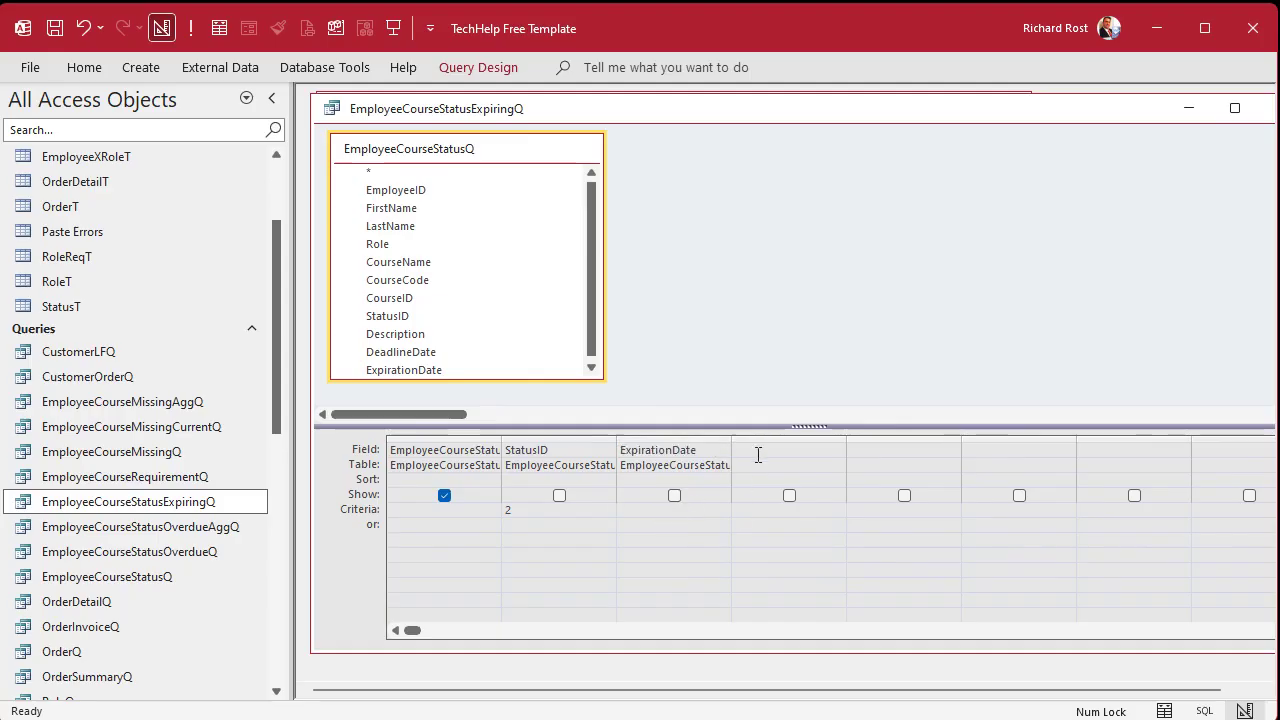
Widen the ExpirationDate column and set its criterion to <Date()+30.
{"action": "left_click_drag", "start_coordinate": [731, 437], "coordinate": [783, 437]}
{"action": "left_click", "coordinate": [655, 511]}
{"action": "type", "text": "<Date()+30"}
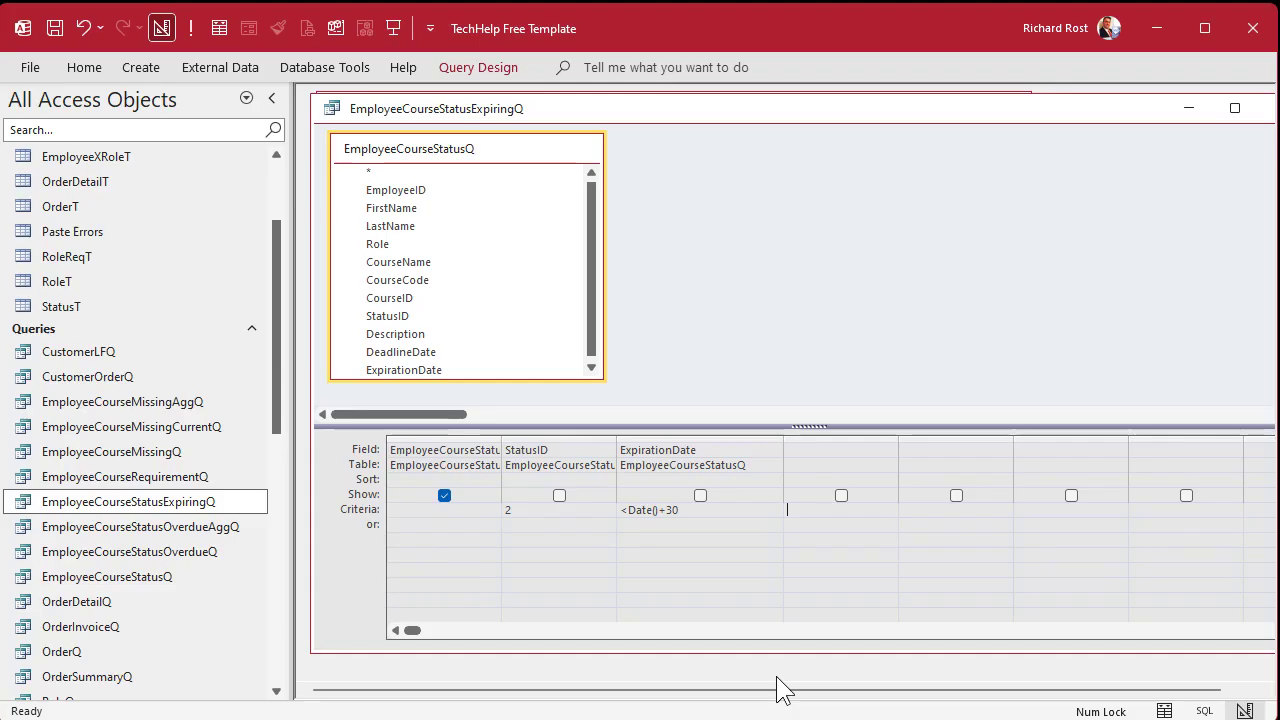
{"action": "left_click", "coordinate": [790, 298]}
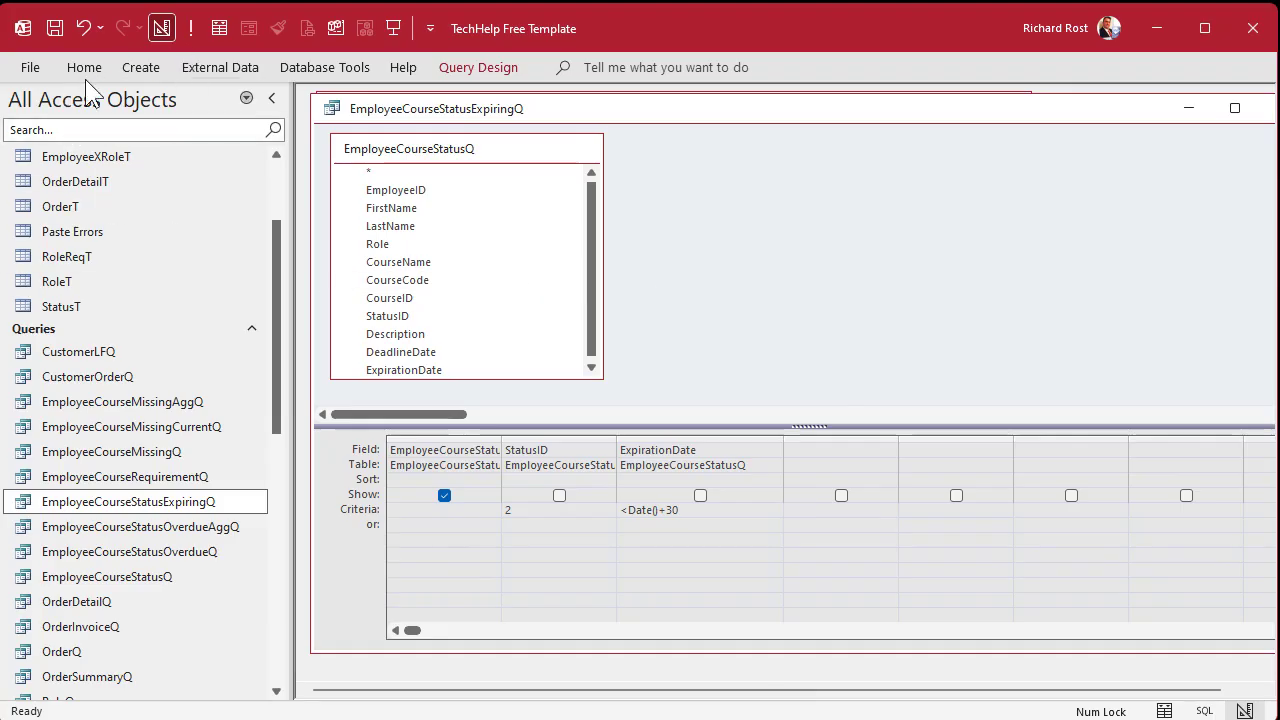
Run EmployeeCourseStatusExpiringQ to check its records, and close the query.
{"action": "left_click", "coordinate": [190, 28]}
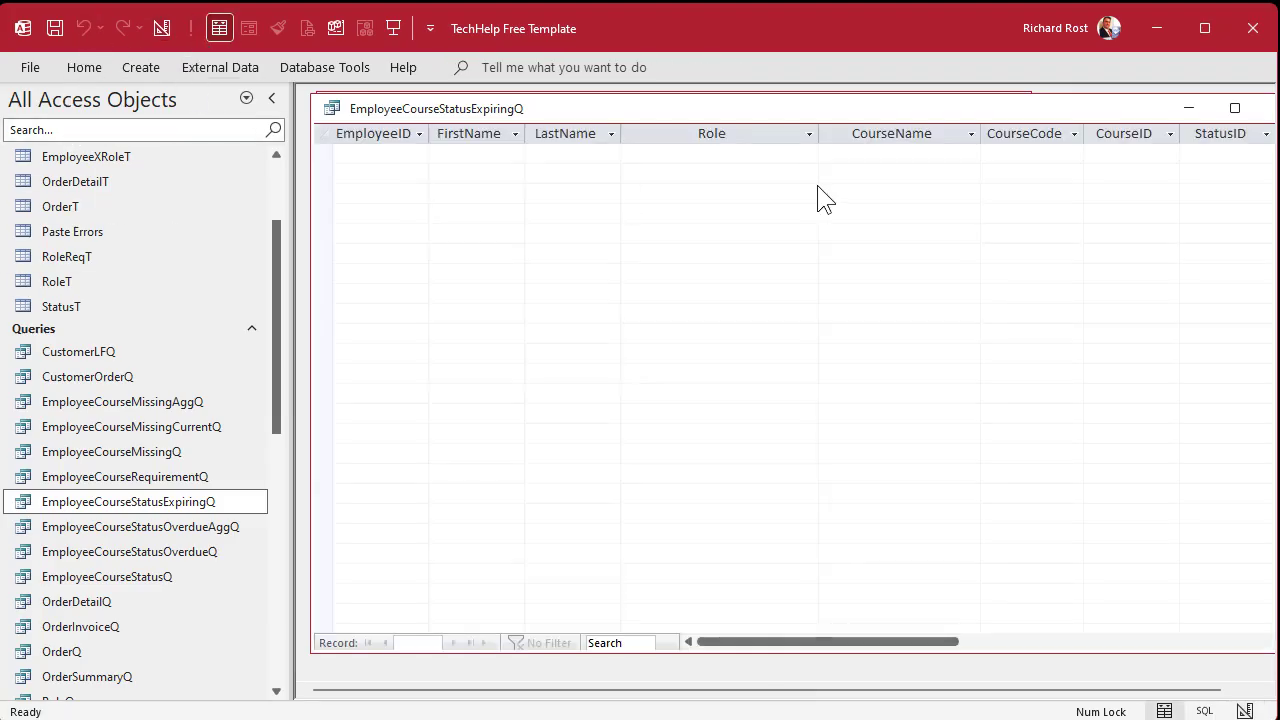
{"action": "left_click", "coordinate": [332, 109]}
{"action": "left_click", "coordinate": [331, 110]}
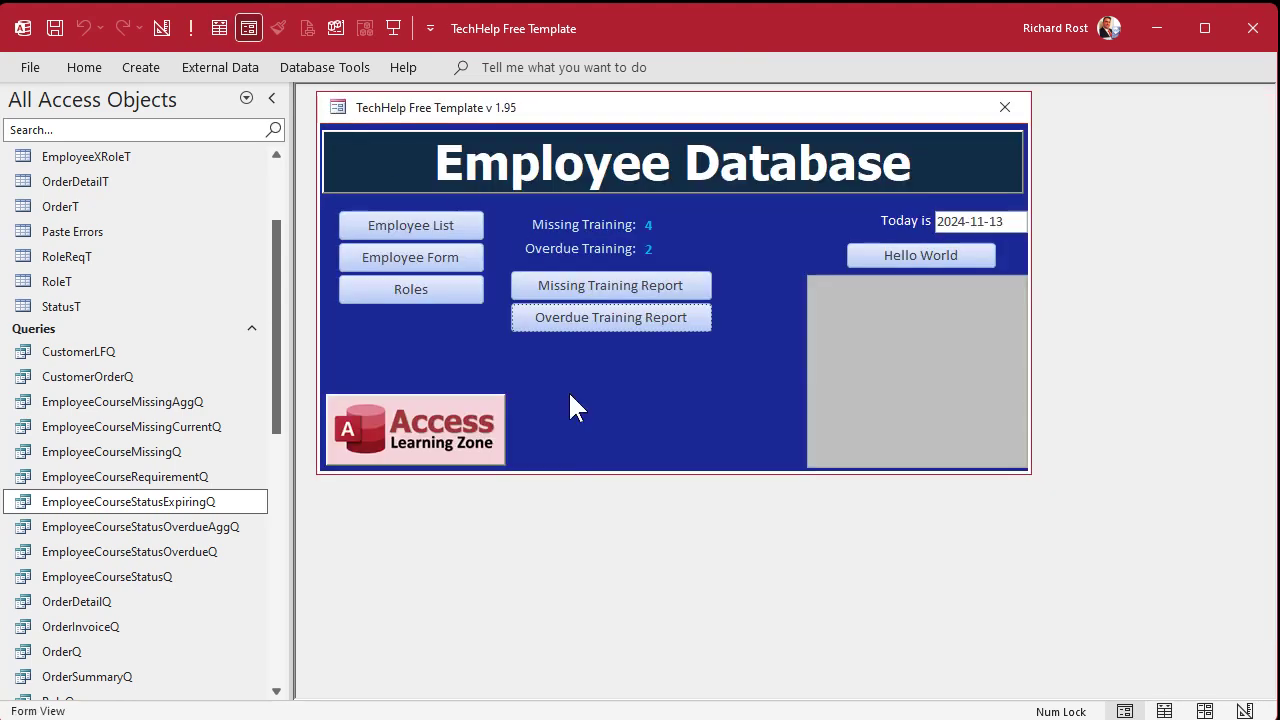
For the first employee in the Employee List, set the expiration date of course HR102 to 2024-11-01 and close the record.
{"action": "left_click", "coordinate": [377, 224]}
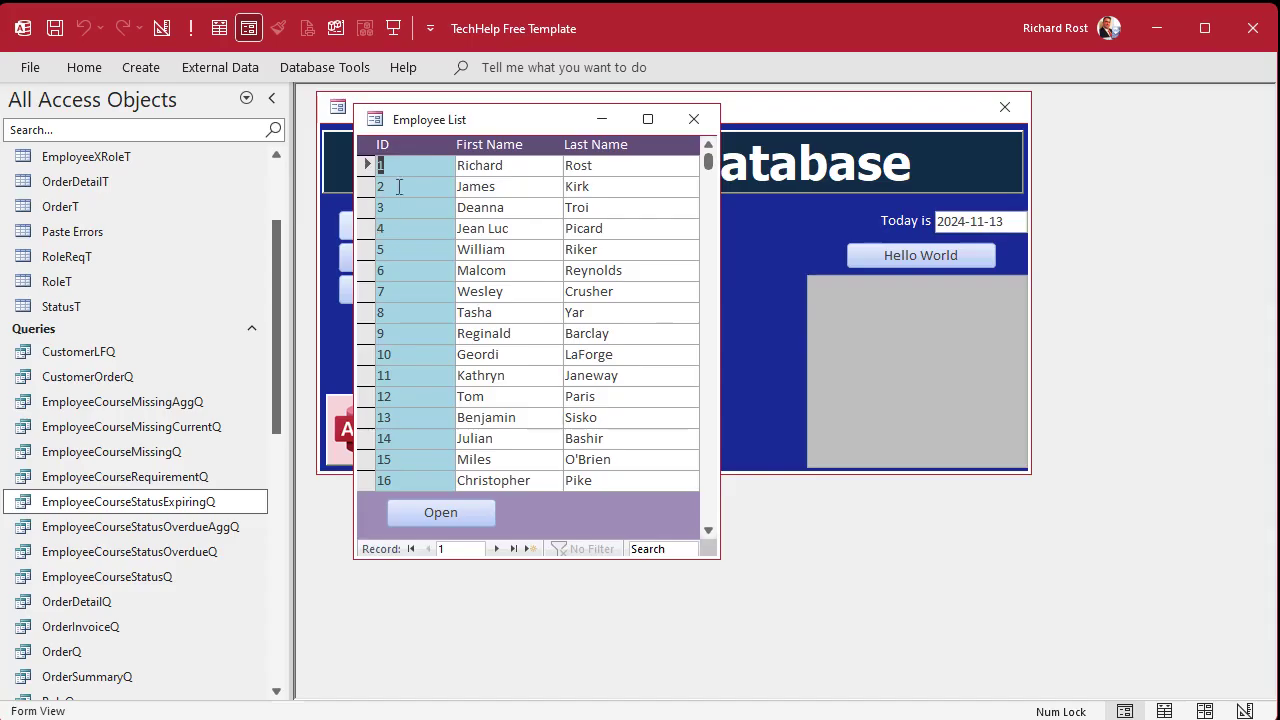
{"action": "double_click", "coordinate": [409, 164]}
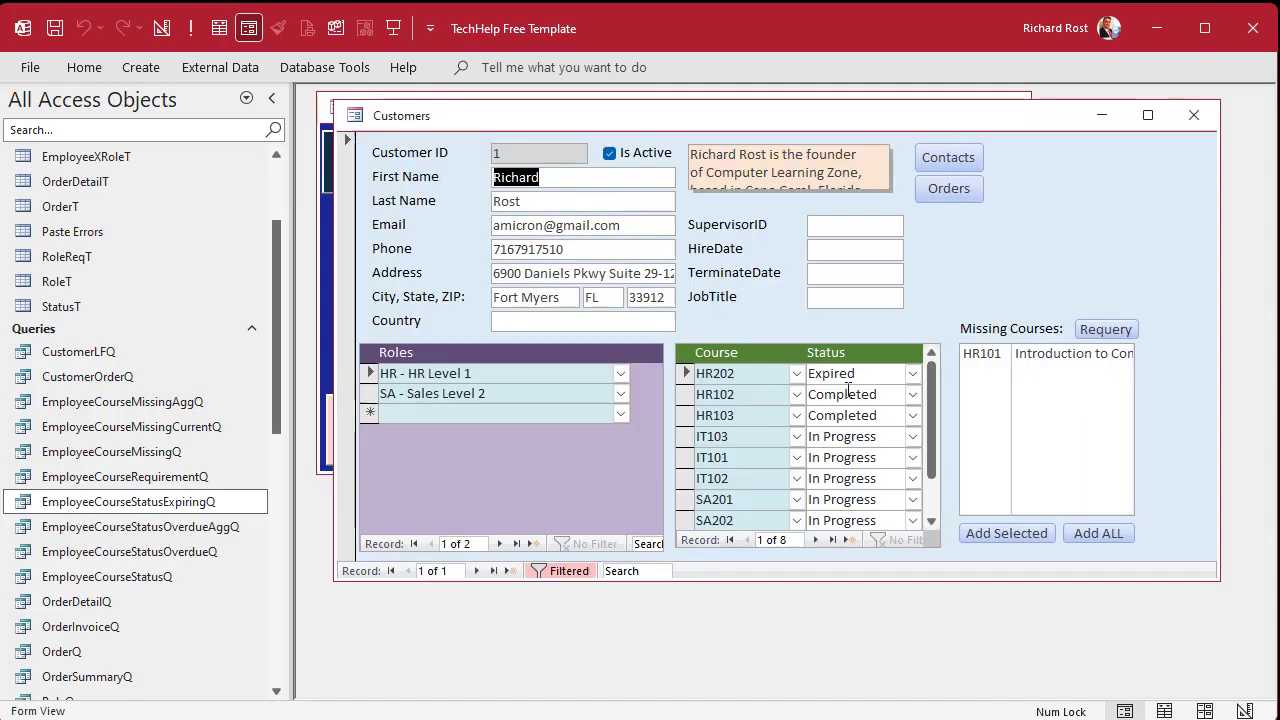
{"action": "double_click", "coordinate": [759, 394]}
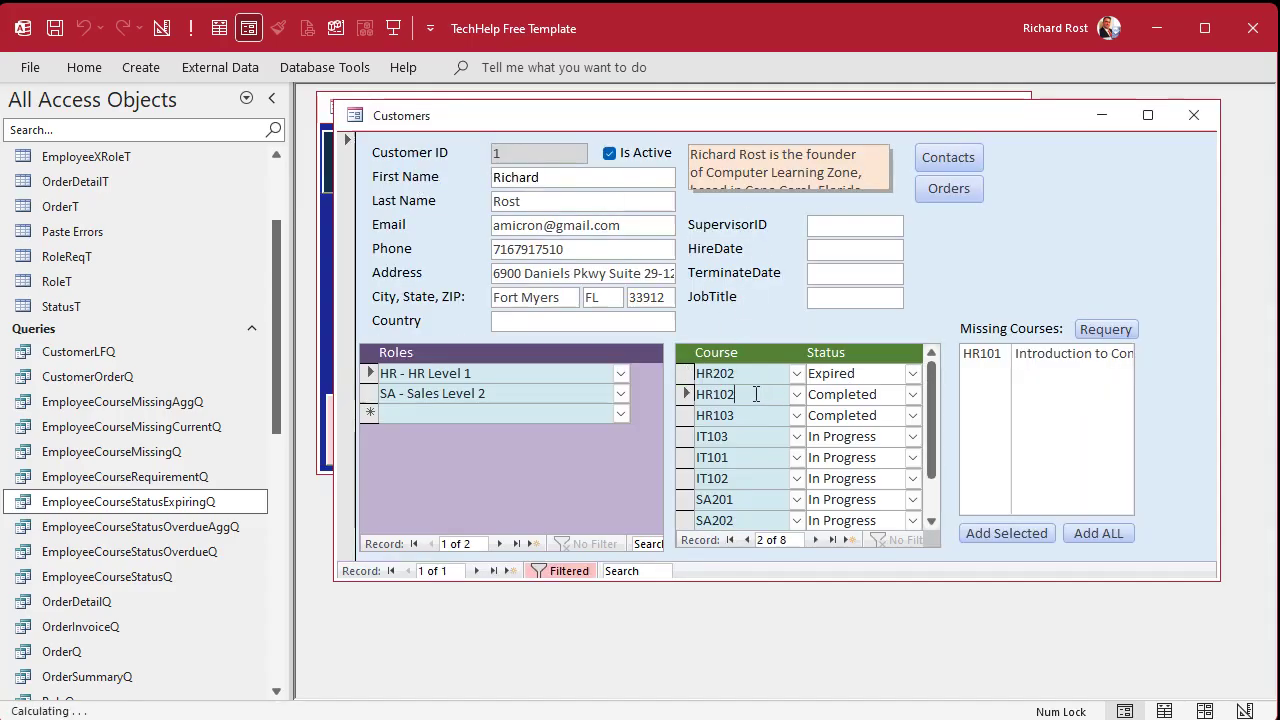
{"action": "left_click", "coordinate": [566, 370]}
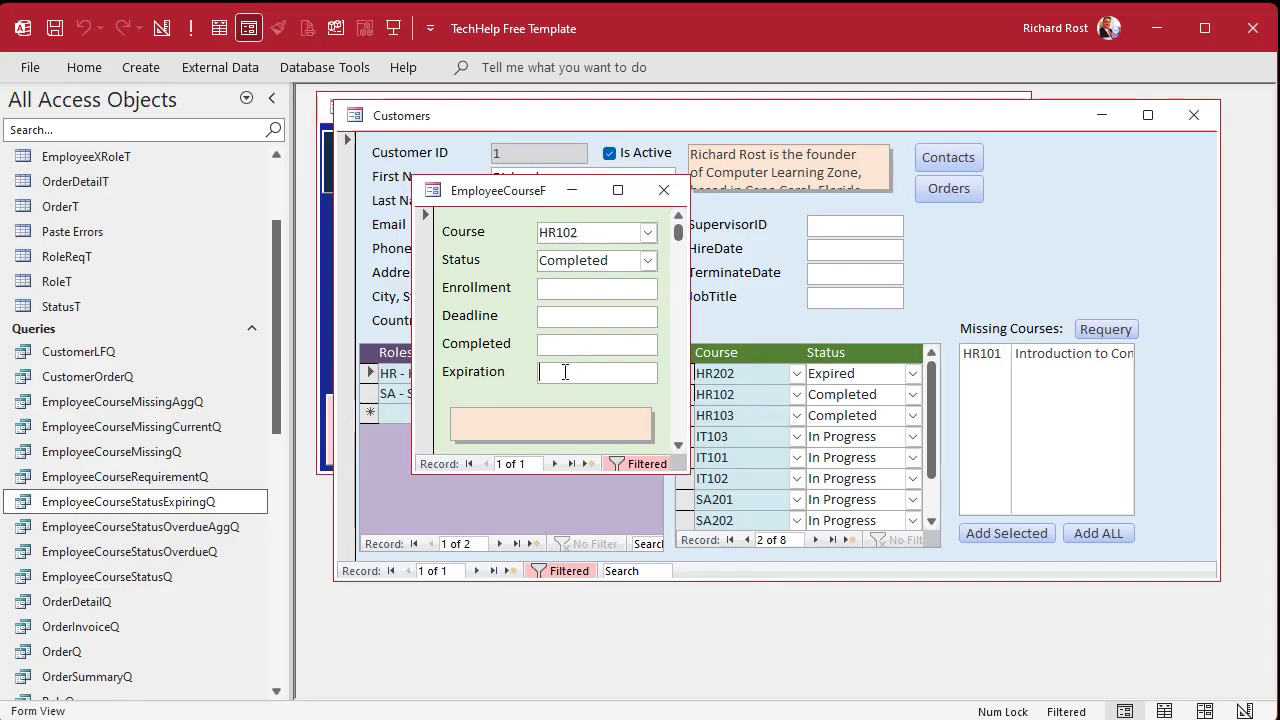
{"action": "type", "text": "11/1"}
{"action": "key", "text": "Tab"}
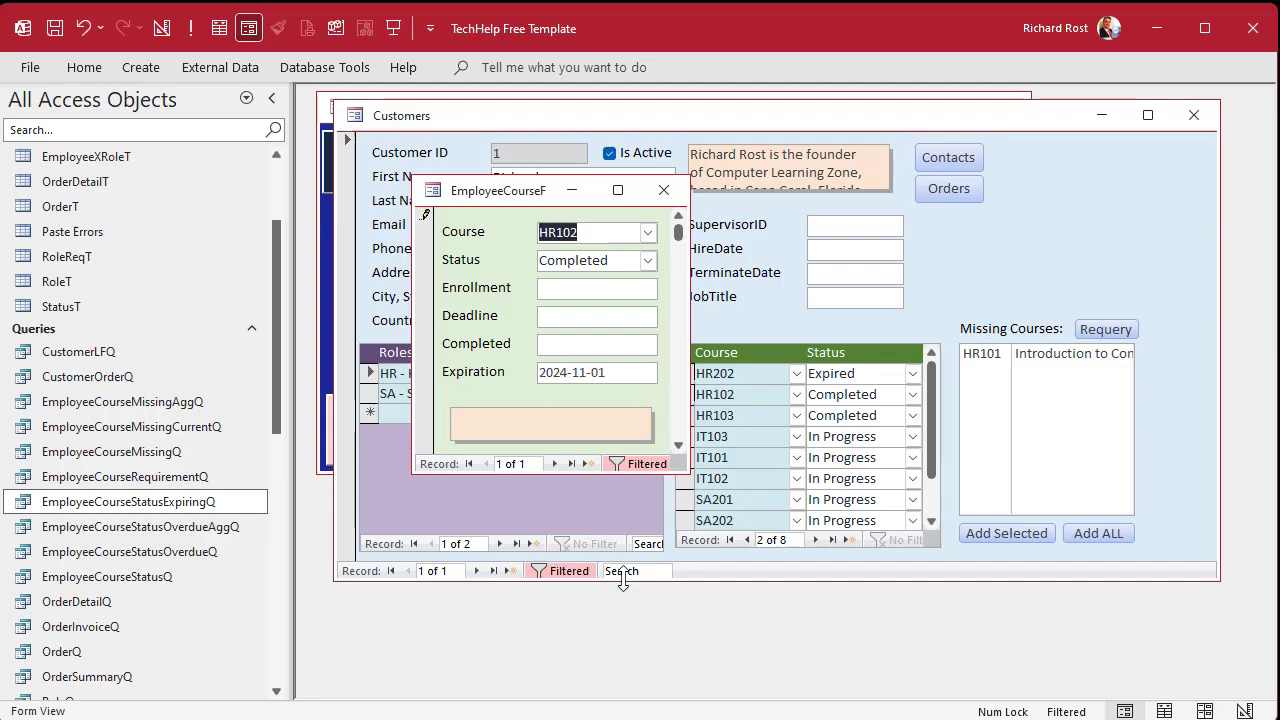
{"action": "left_click", "coordinate": [663, 190]}
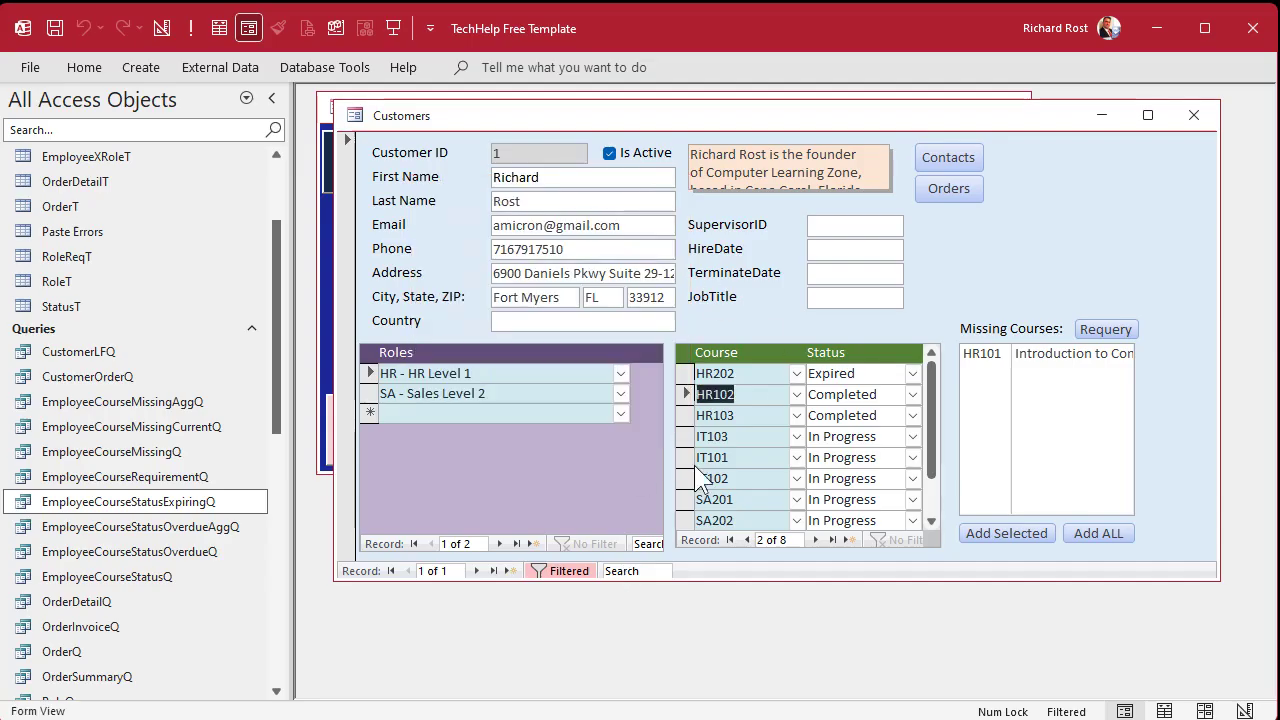
{"action": "left_click", "coordinate": [1200, 118]}
For the second employee in the Employee List, set course SA101 to Completed with expiration date 2024-11-05, and close the record.
{"action": "double_click", "coordinate": [422, 187]}
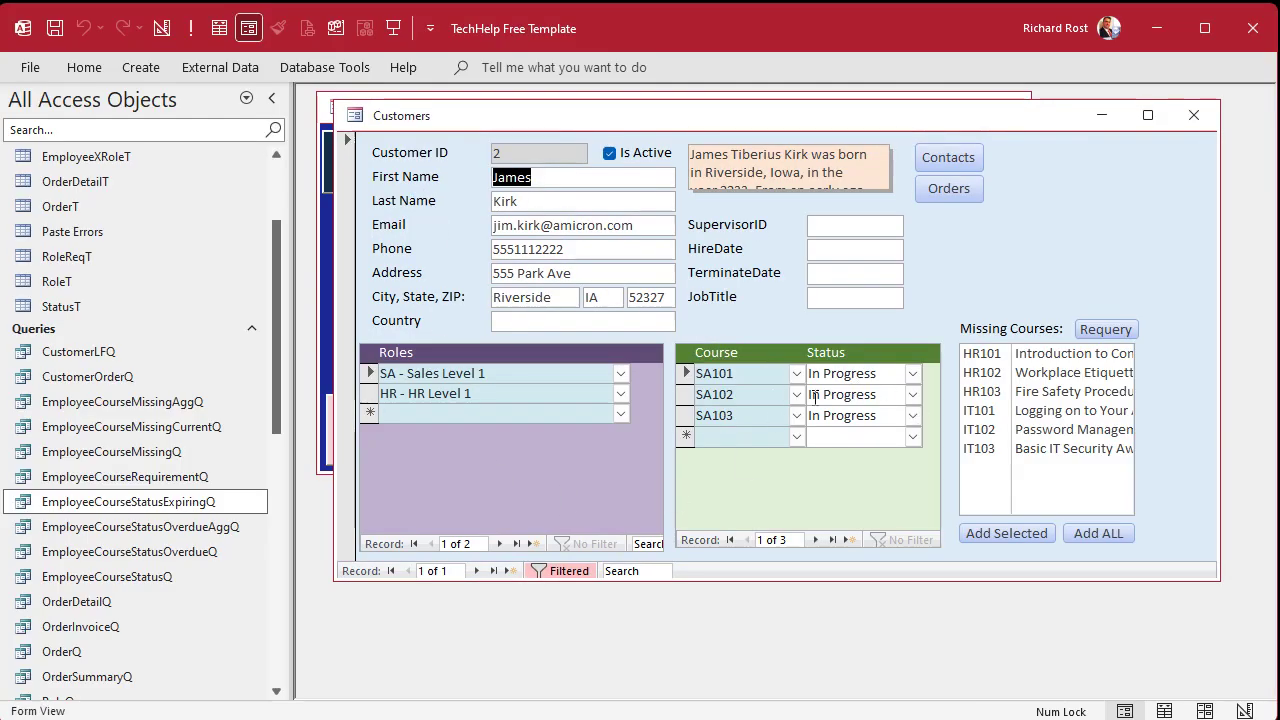
{"action": "double_click", "coordinate": [744, 372]}
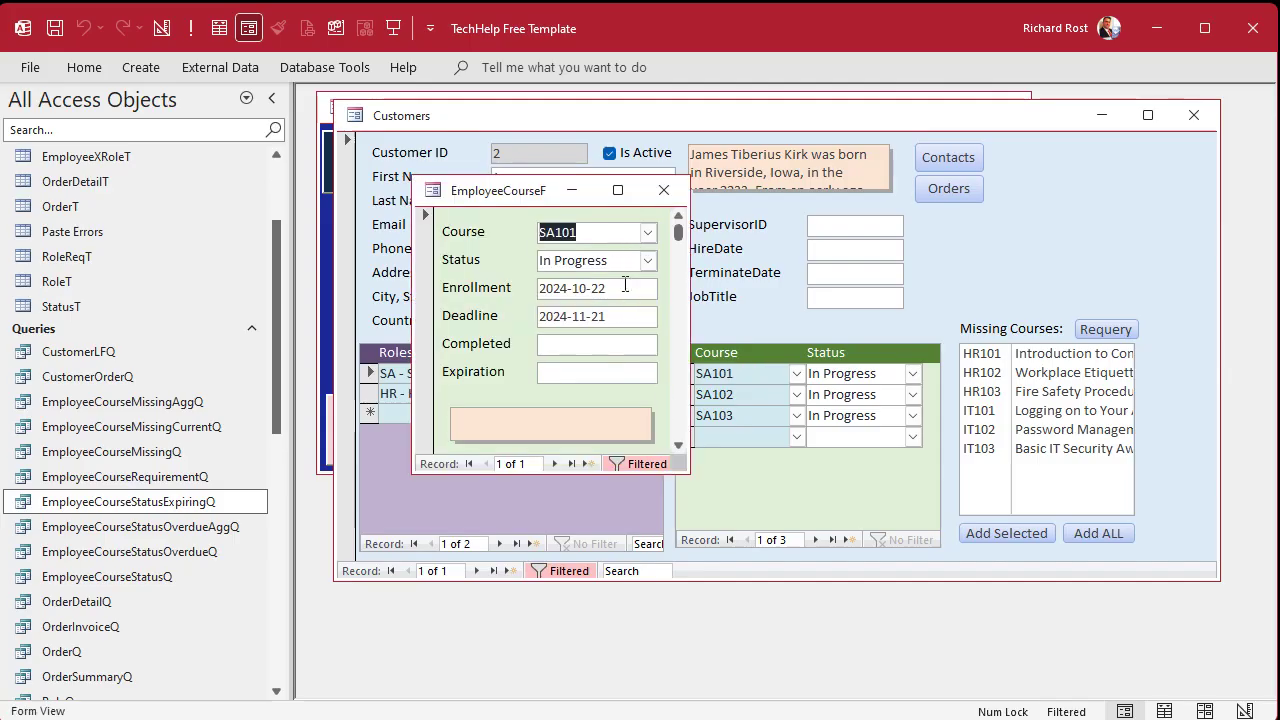
{"action": "left_click", "coordinate": [648, 260]}
{"action": "left_click", "coordinate": [568, 300]}
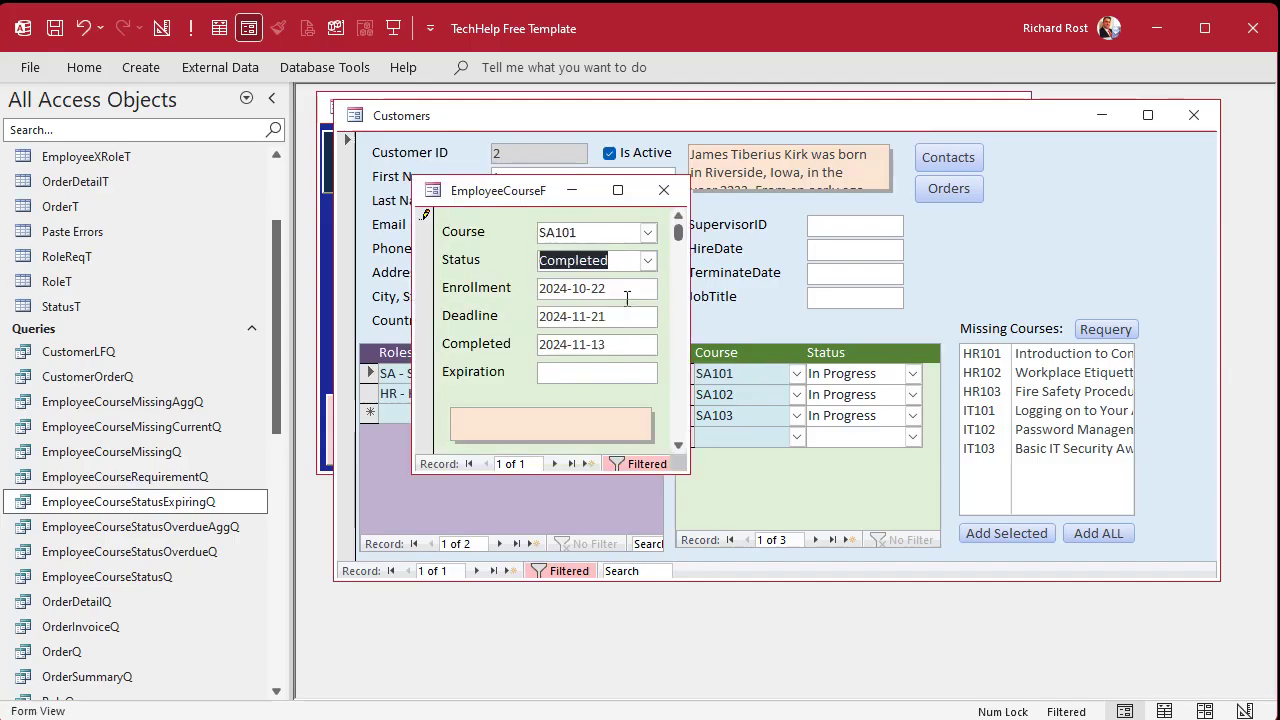
{"action": "left_click", "coordinate": [571, 373]}
{"action": "type", "text": "11-5"}
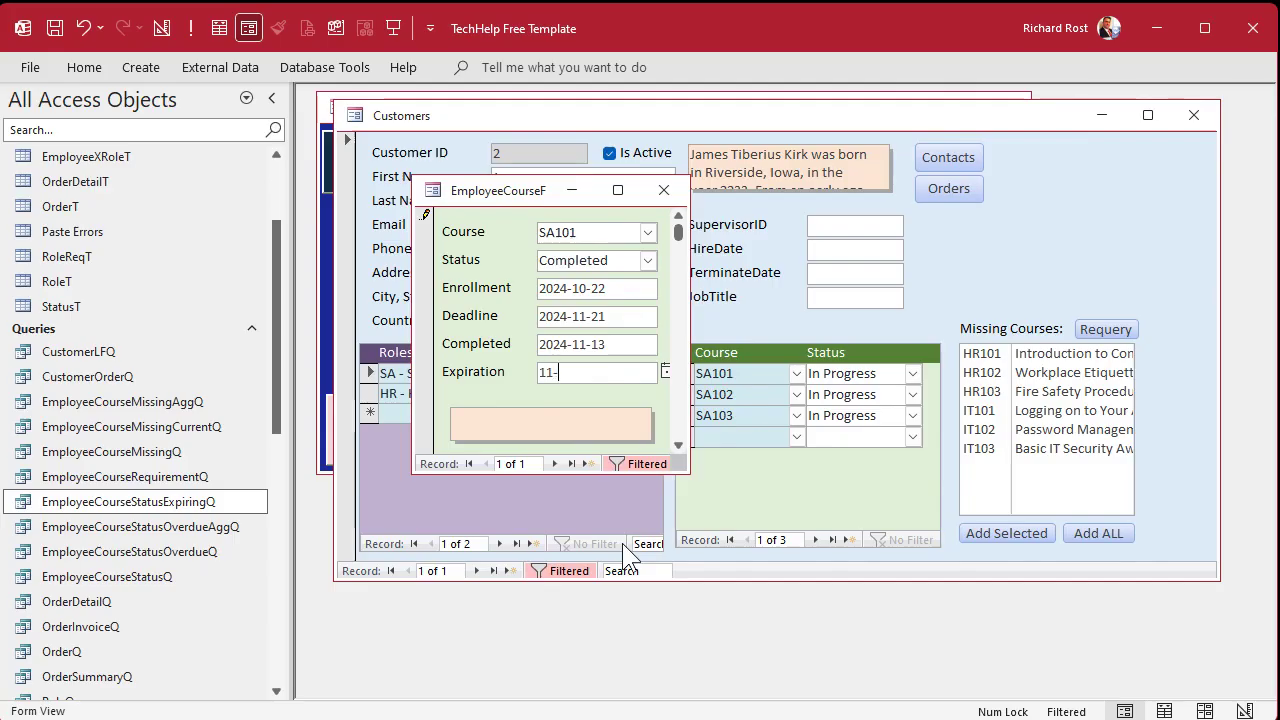
{"action": "key", "text": "Tab"}
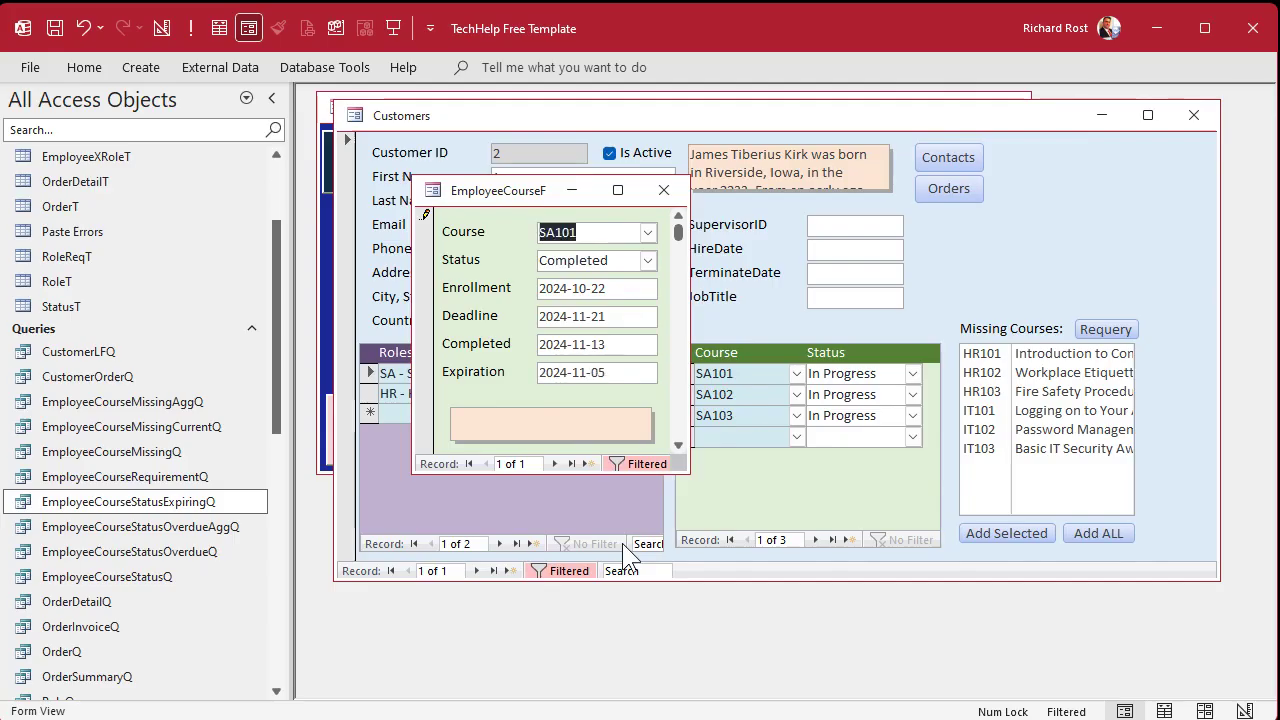
{"action": "left_click", "coordinate": [663, 190]}
{"action": "left_click", "coordinate": [1193, 115]}
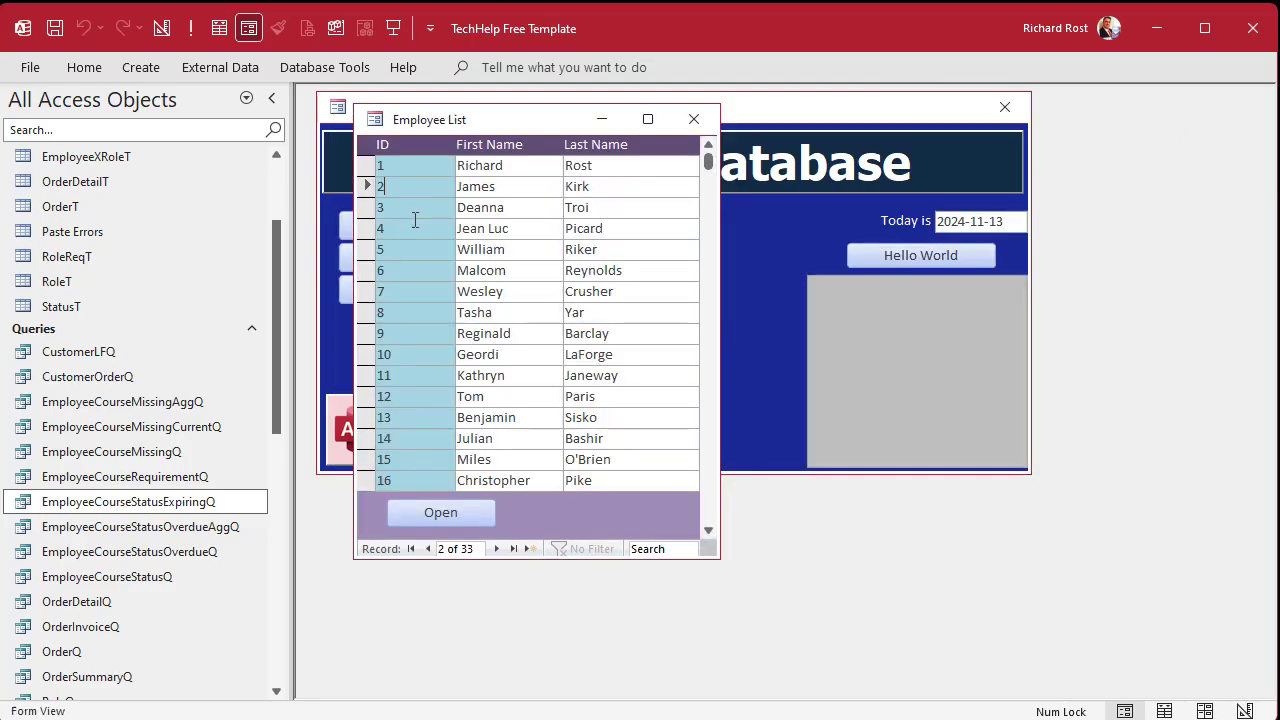
For the fourth employee, set the expiration date of course AC101 to 2024-09-01, and close the record and the Employee List.
{"action": "double_click", "coordinate": [406, 236]}
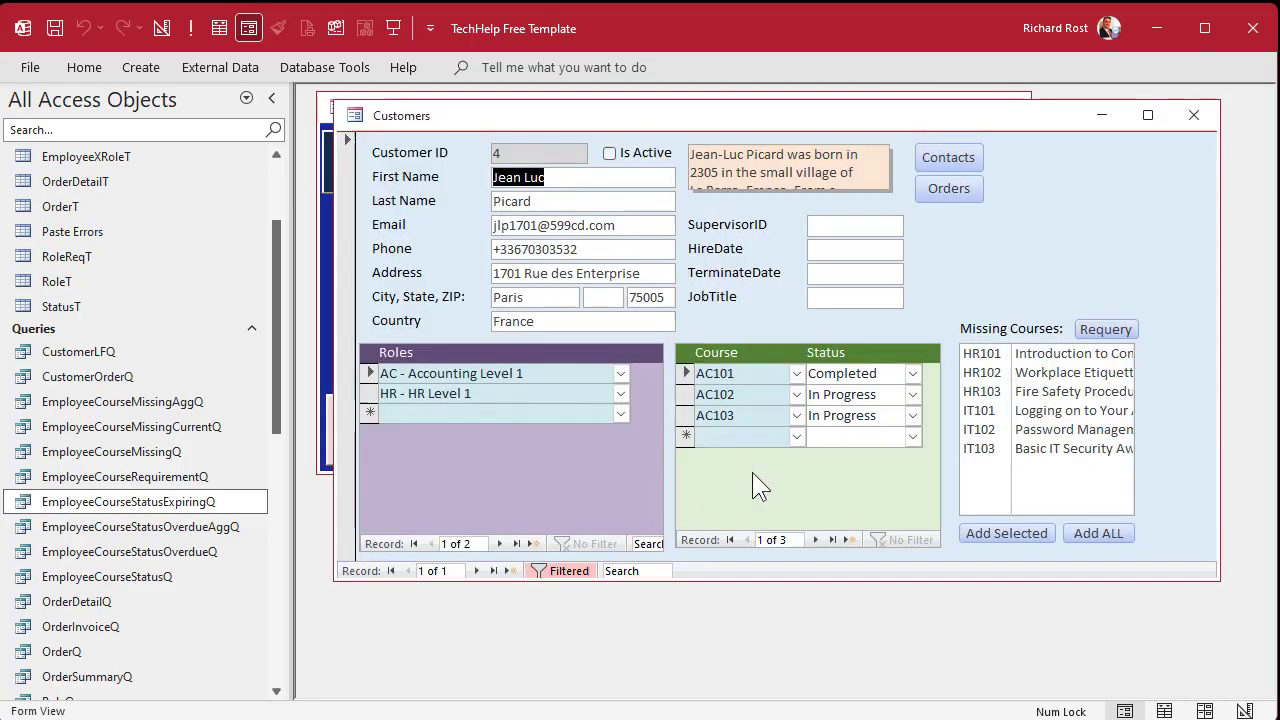
{"action": "double_click", "coordinate": [735, 372]}
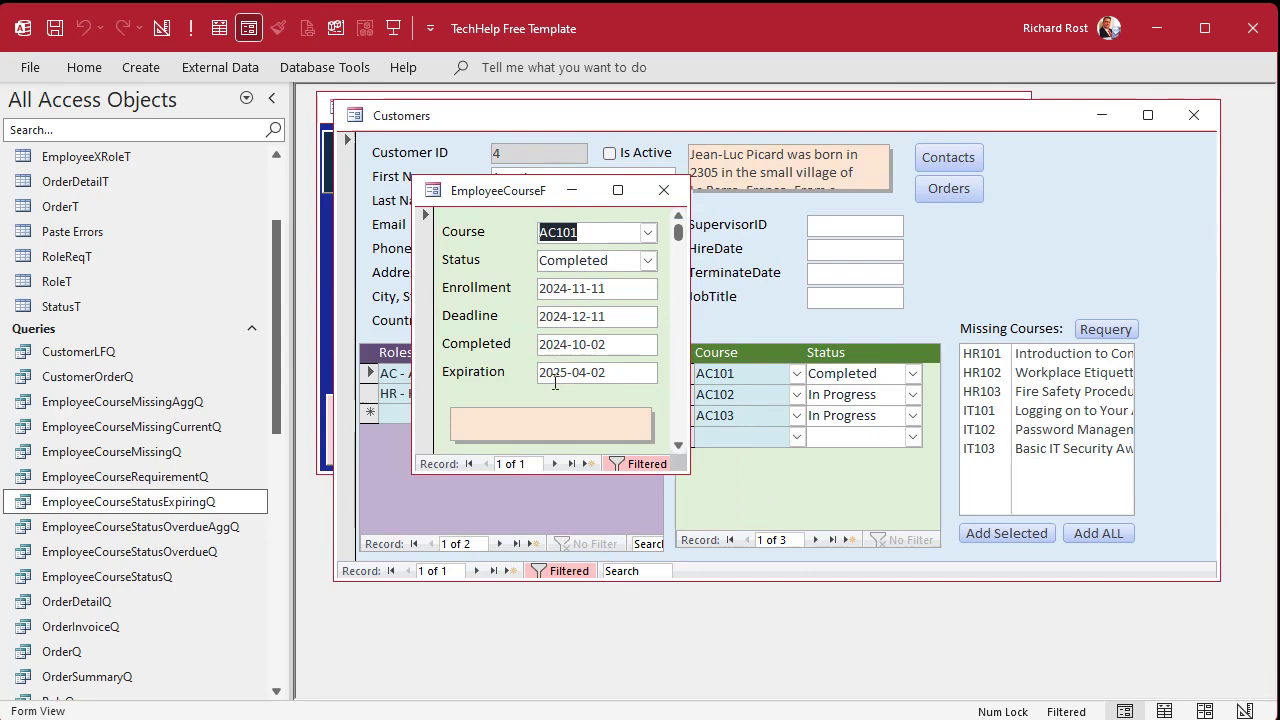
{"action": "left_click", "coordinate": [456, 372]}
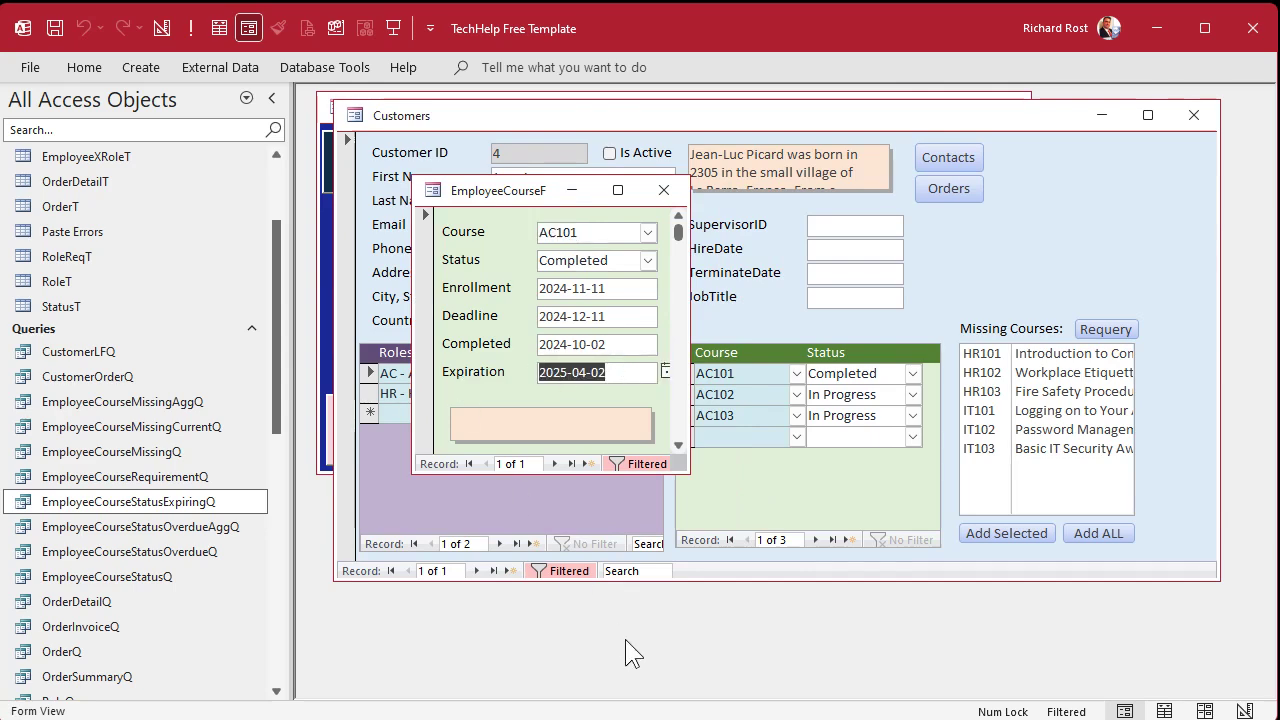
{"action": "type", "text": "2024-09-01"}
{"action": "key", "text": "Tab"}
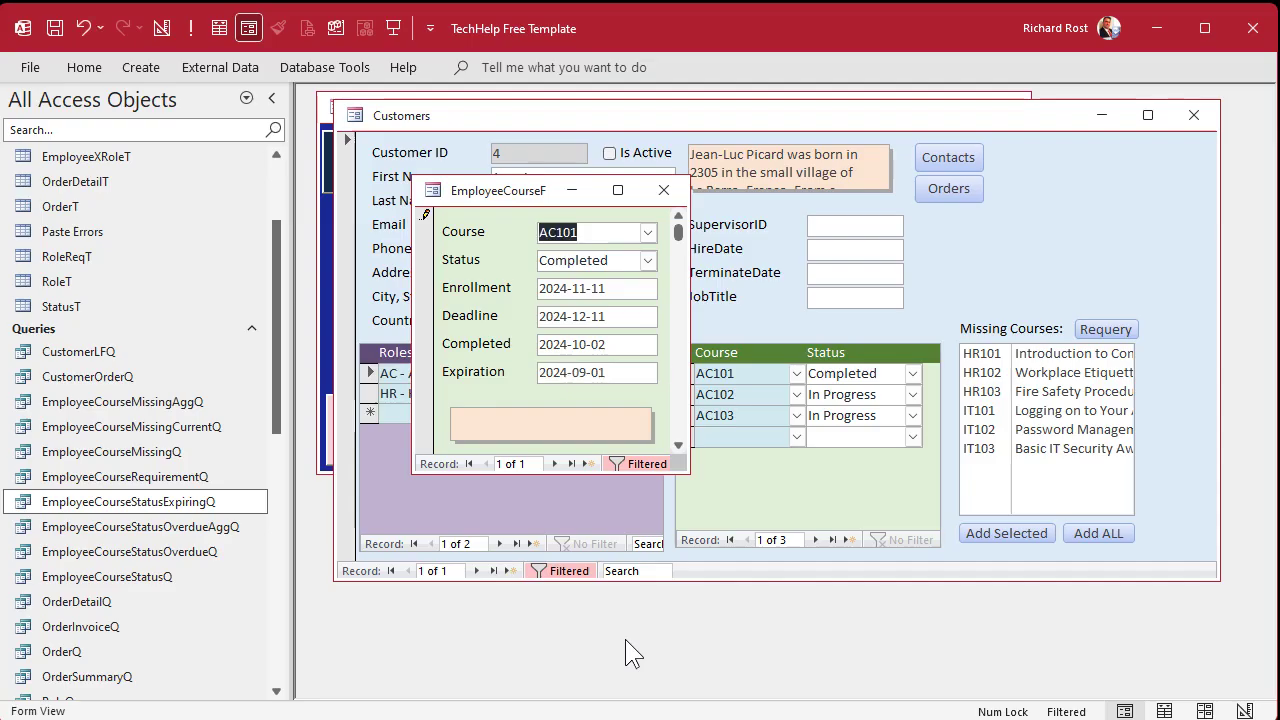
{"action": "left_click", "coordinate": [663, 190]}
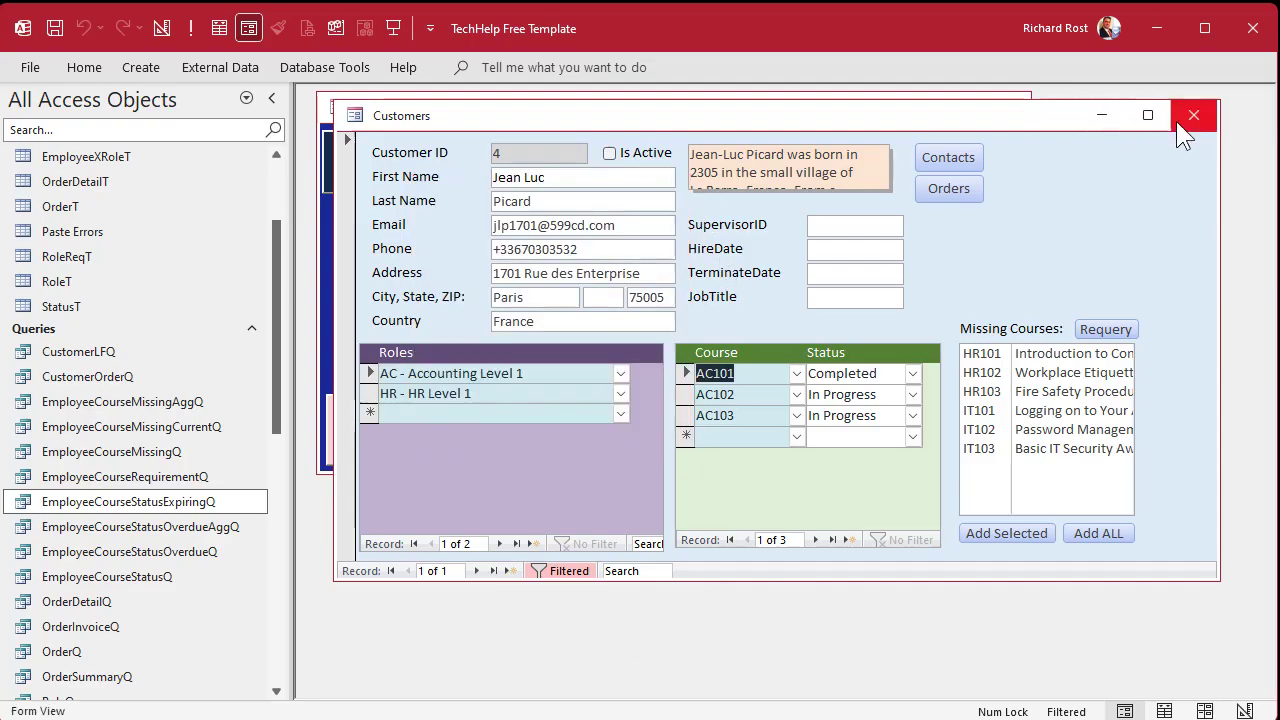
{"action": "left_click", "coordinate": [1180, 127]}
{"action": "left_click", "coordinate": [691, 120]}
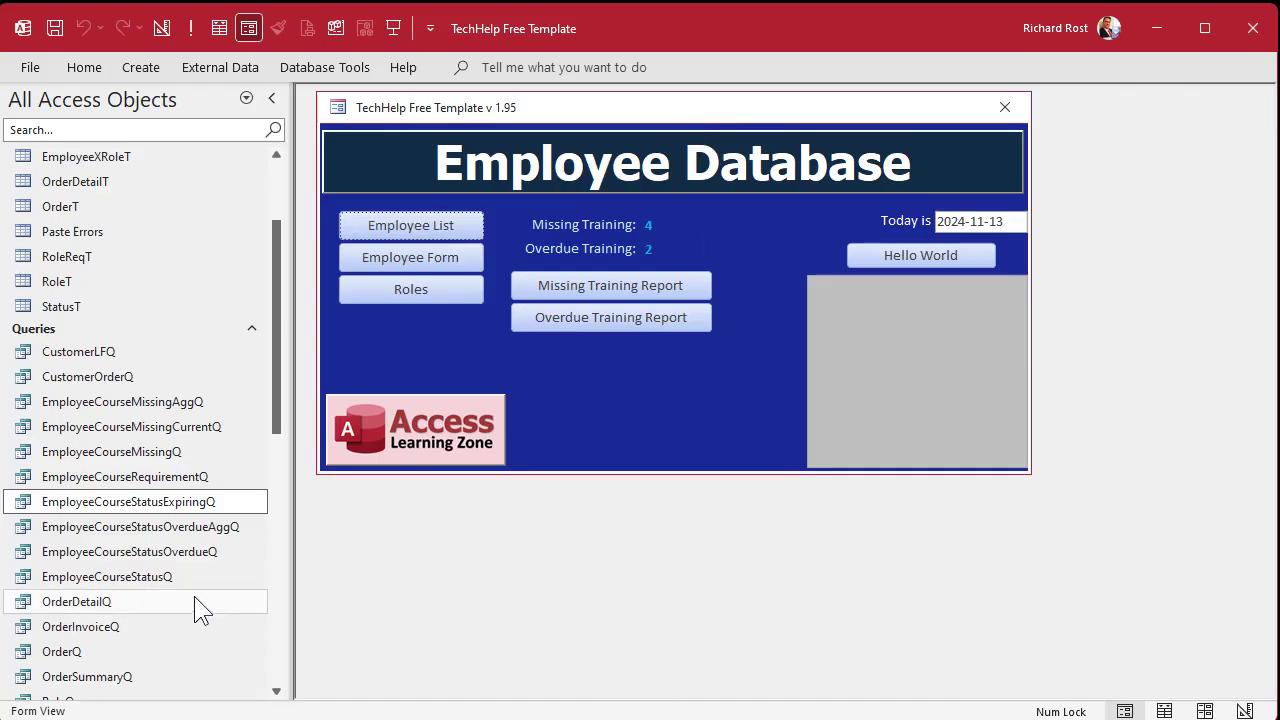
Run EmployeeCourseStatusExpiringQ, widen the ExpirationDate column to check its dates, and close the query.
{"action": "double_click", "coordinate": [159, 503]}
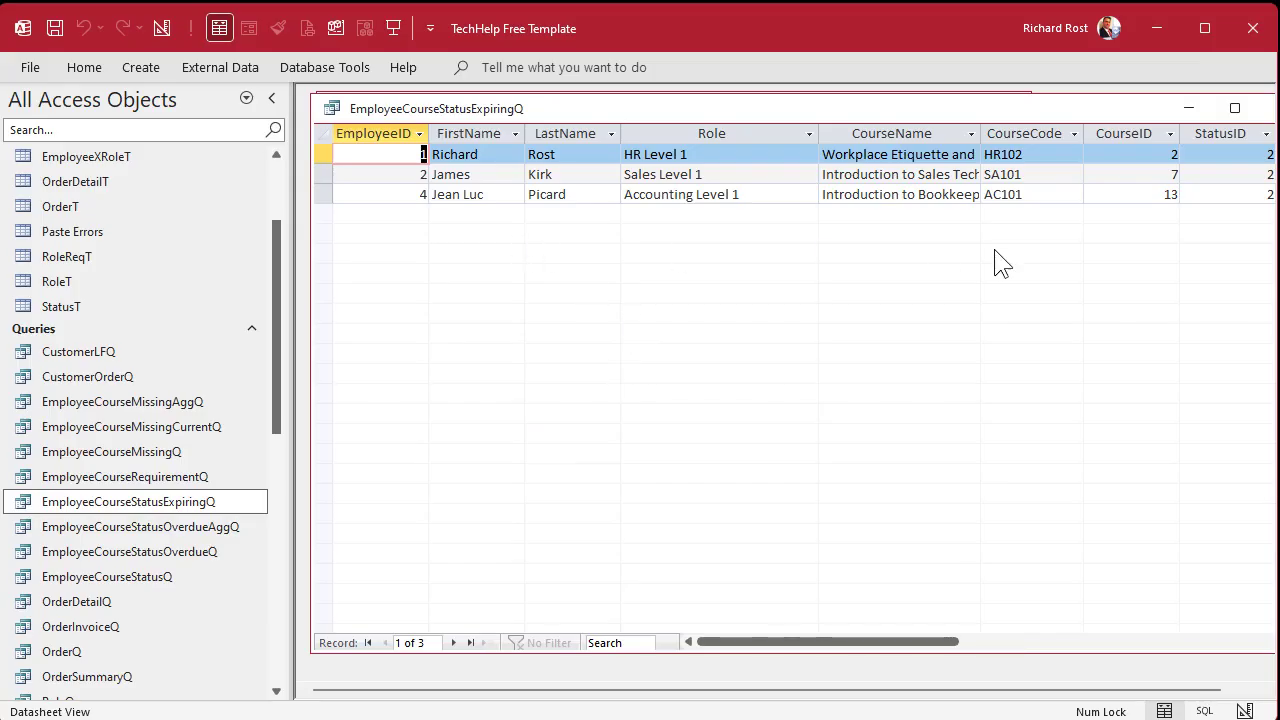
{"action": "left_click_drag", "start_coordinate": [849, 641], "coordinate": [970, 645]}
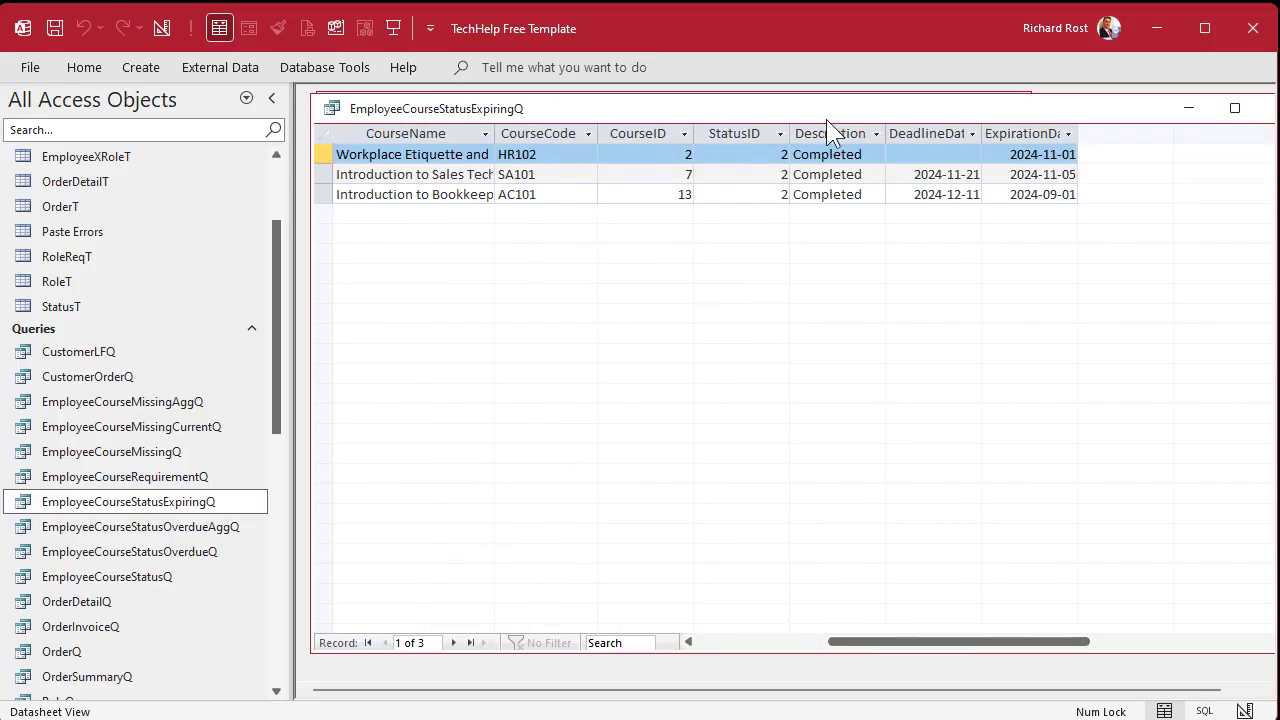
{"action": "double_click", "coordinate": [1080, 128]}
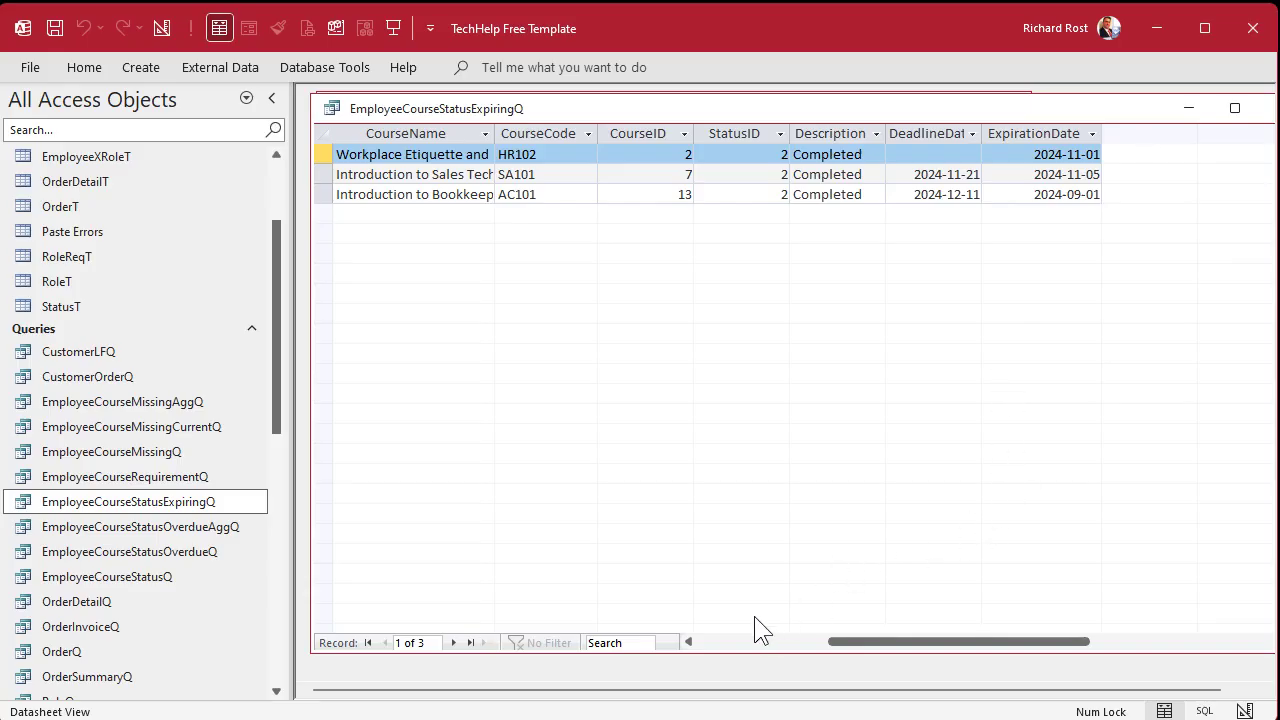
{"action": "left_click", "coordinate": [724, 643]}
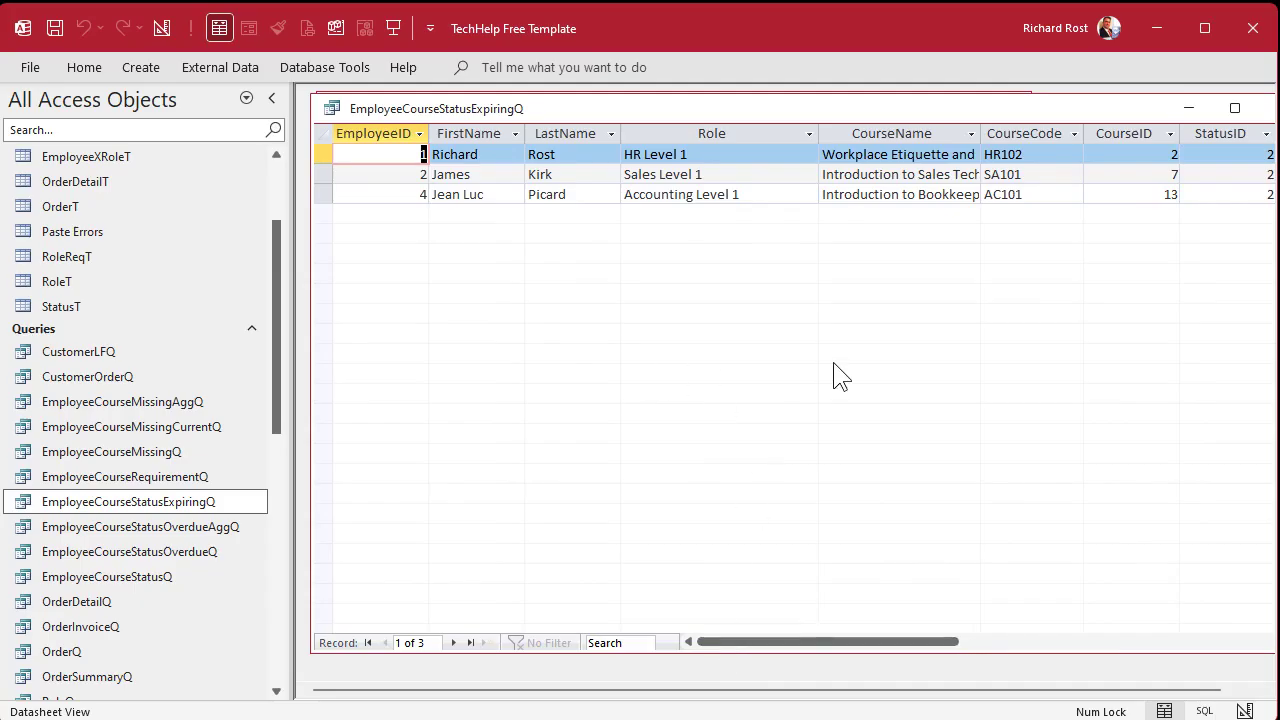
{"action": "left_click", "coordinate": [332, 110]}
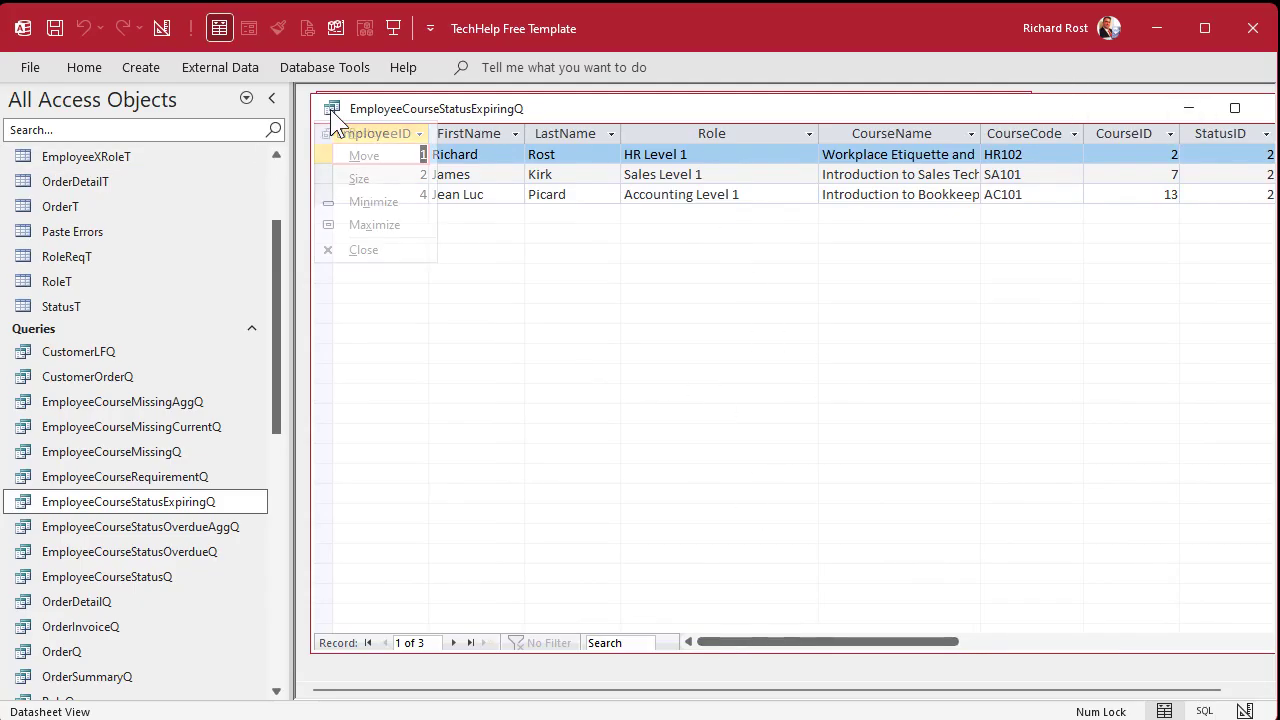
{"action": "left_click", "coordinate": [332, 112]}
{"action": "left_click", "coordinate": [586, 476]}
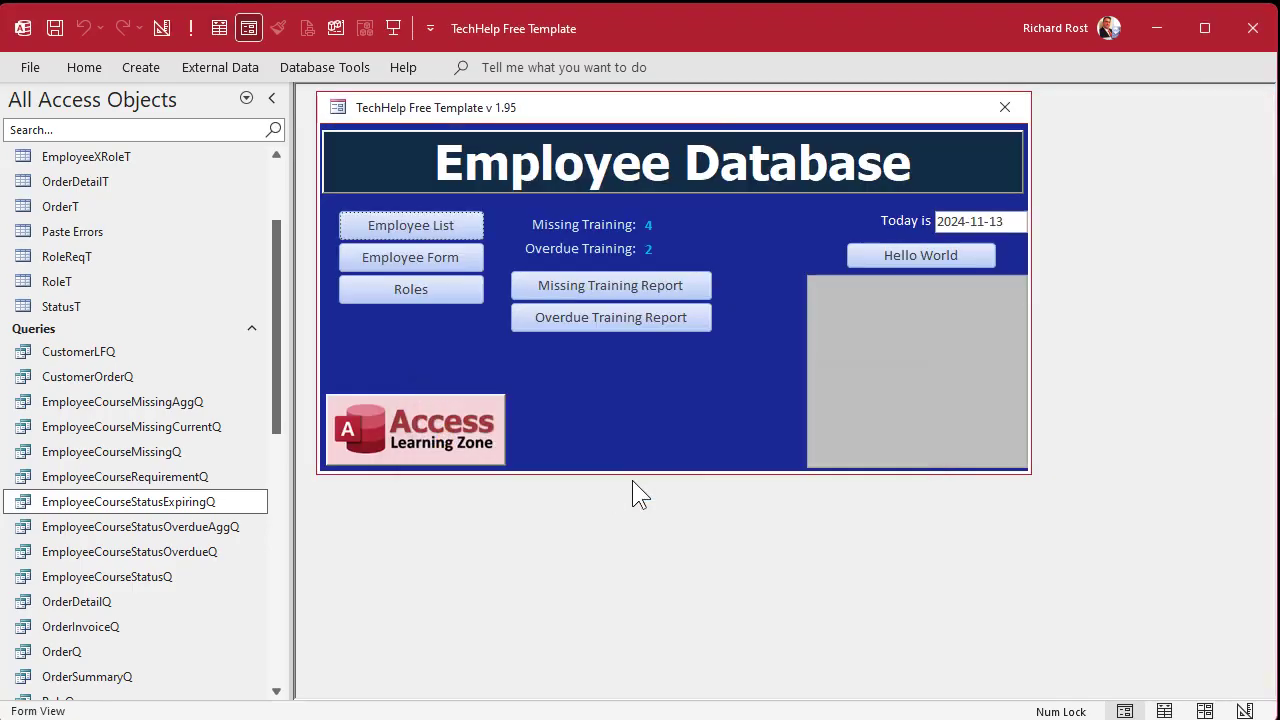
For the first employee, set the expiration date of course HR103 to 8-1, and check the records of EmployeeCourseStatusExpiringQ.
{"action": "left_click", "coordinate": [433, 226]}
{"action": "double_click", "coordinate": [415, 168]}
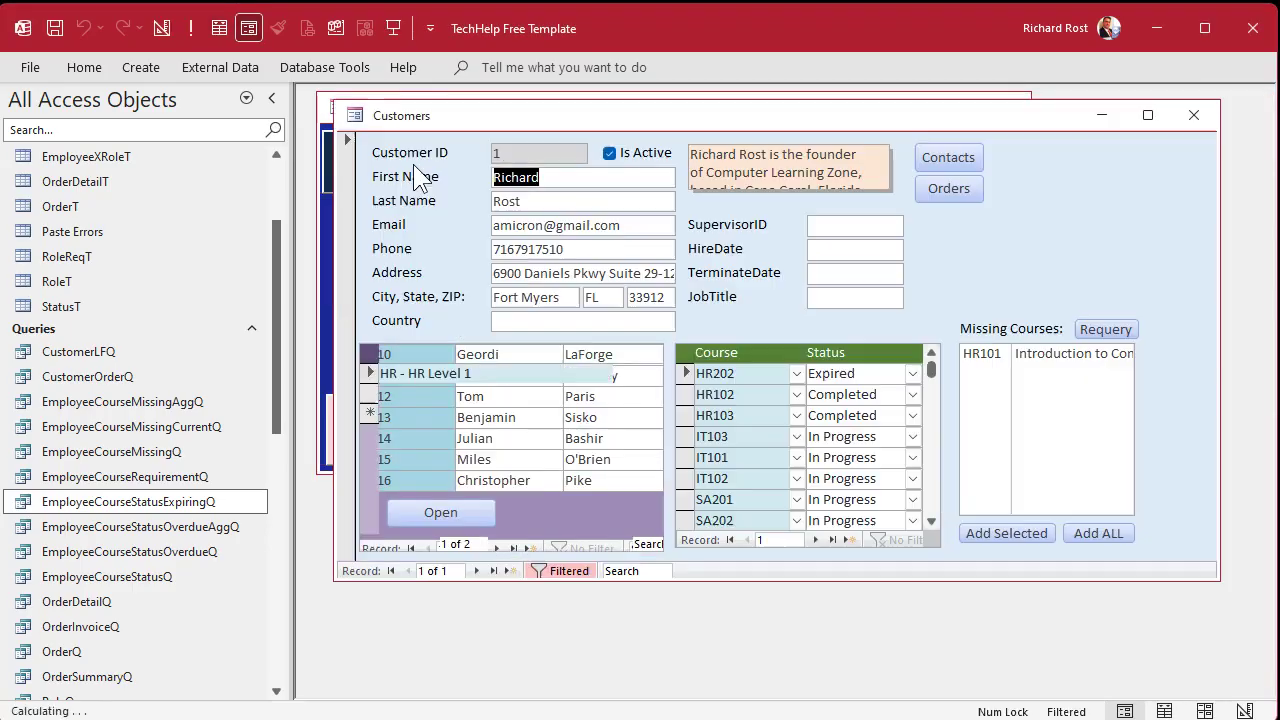
{"action": "left_click", "coordinate": [752, 414]}
{"action": "double_click", "coordinate": [752, 414]}
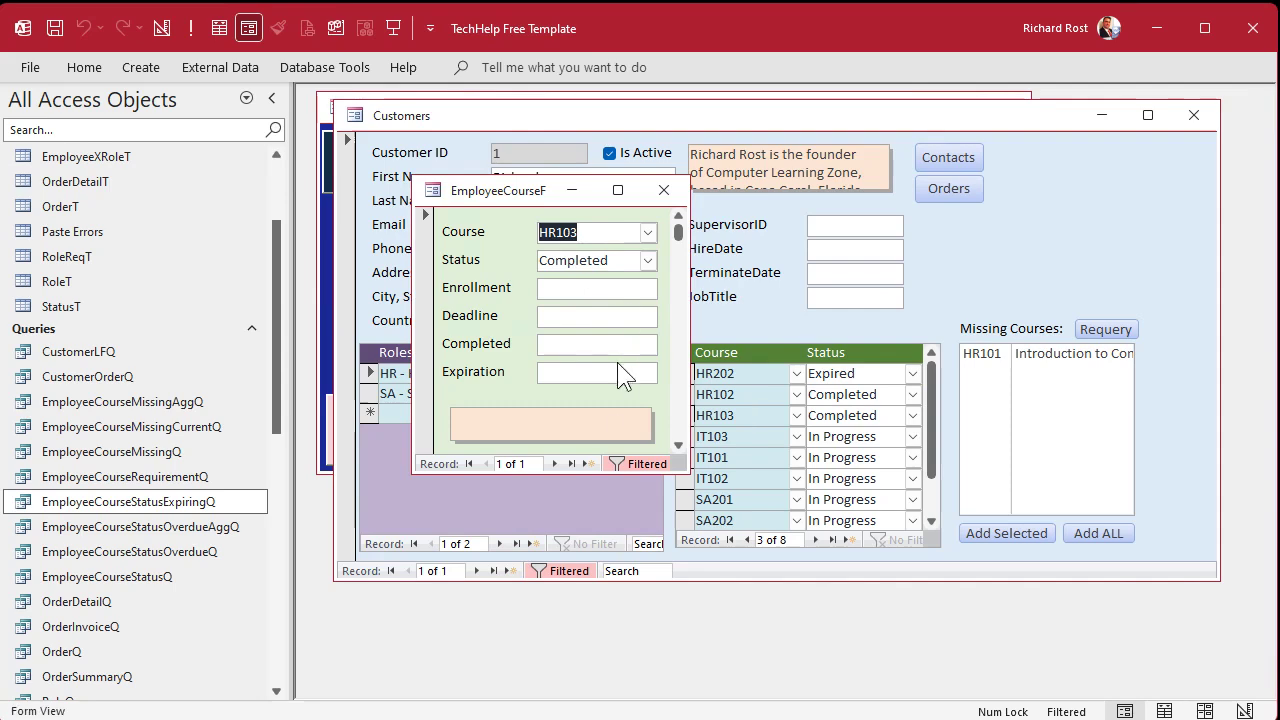
{"action": "left_click", "coordinate": [615, 371]}
{"action": "type", "text": "8-1"}
{"action": "key", "text": "Tab"}
{"action": "left_click", "coordinate": [664, 190]}
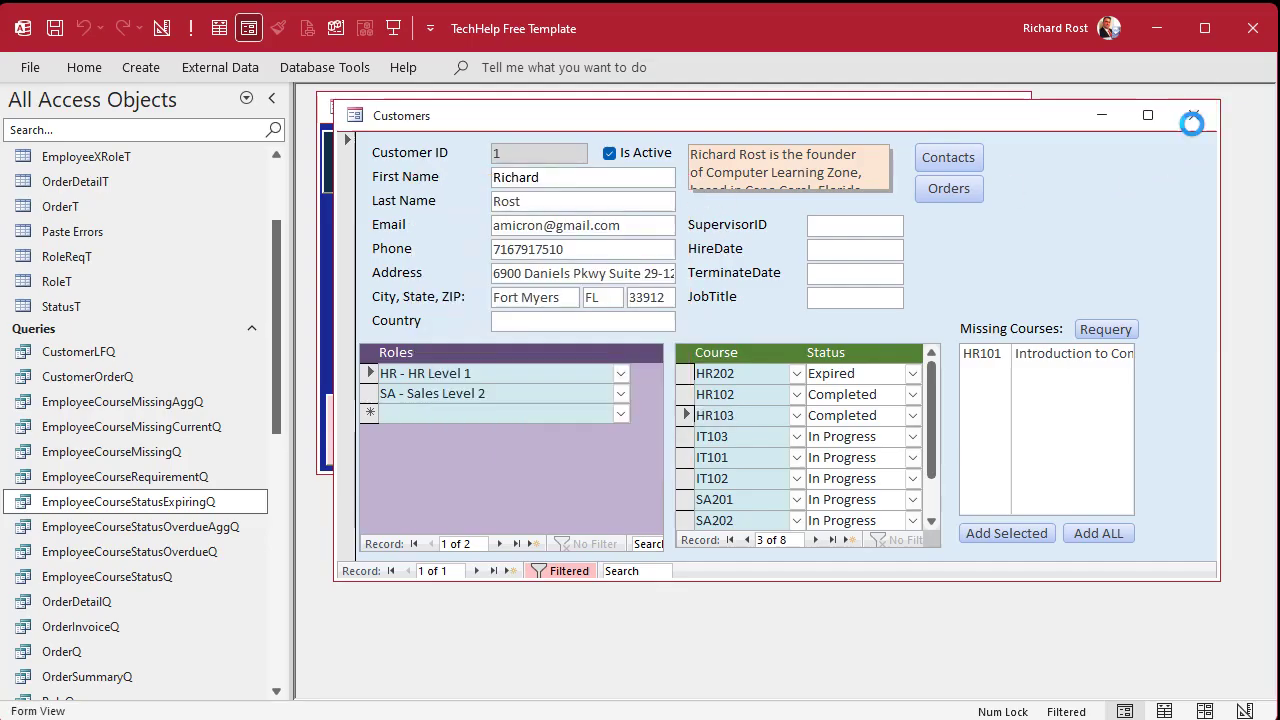
{"action": "left_click", "coordinate": [1194, 115]}
{"action": "double_click", "coordinate": [100, 503]}
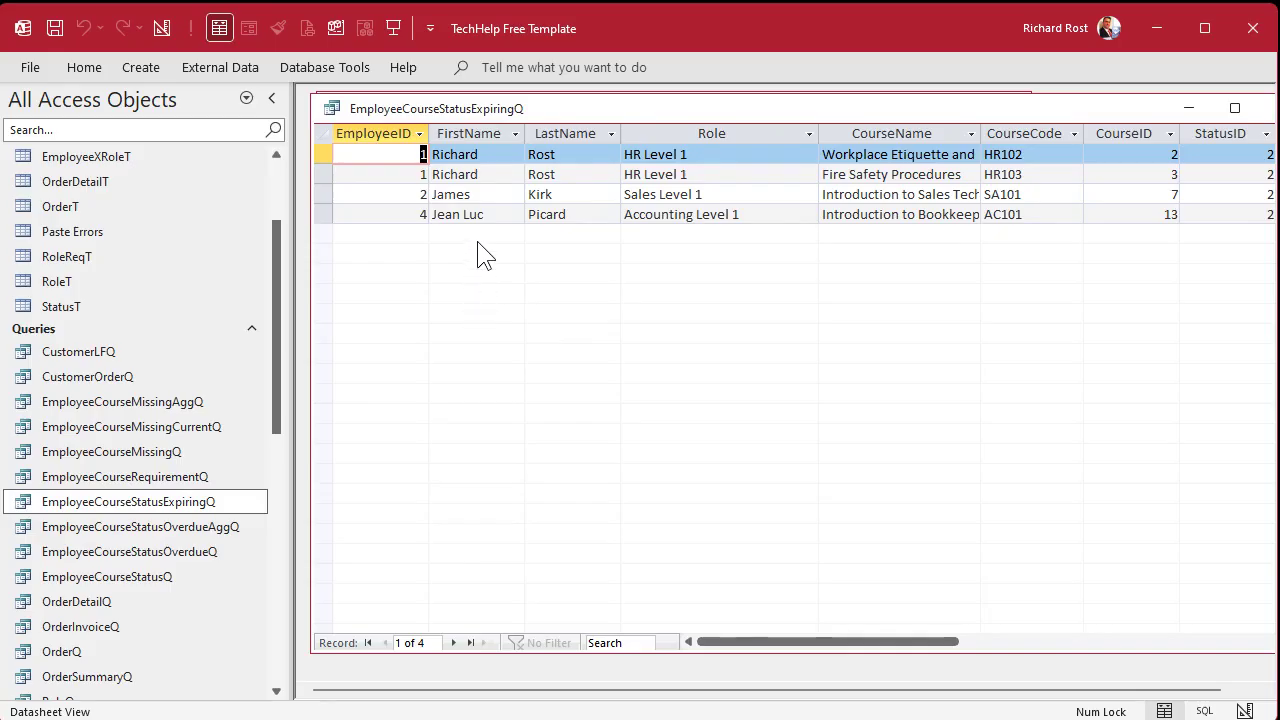
{"action": "double_click", "coordinate": [333, 108]}
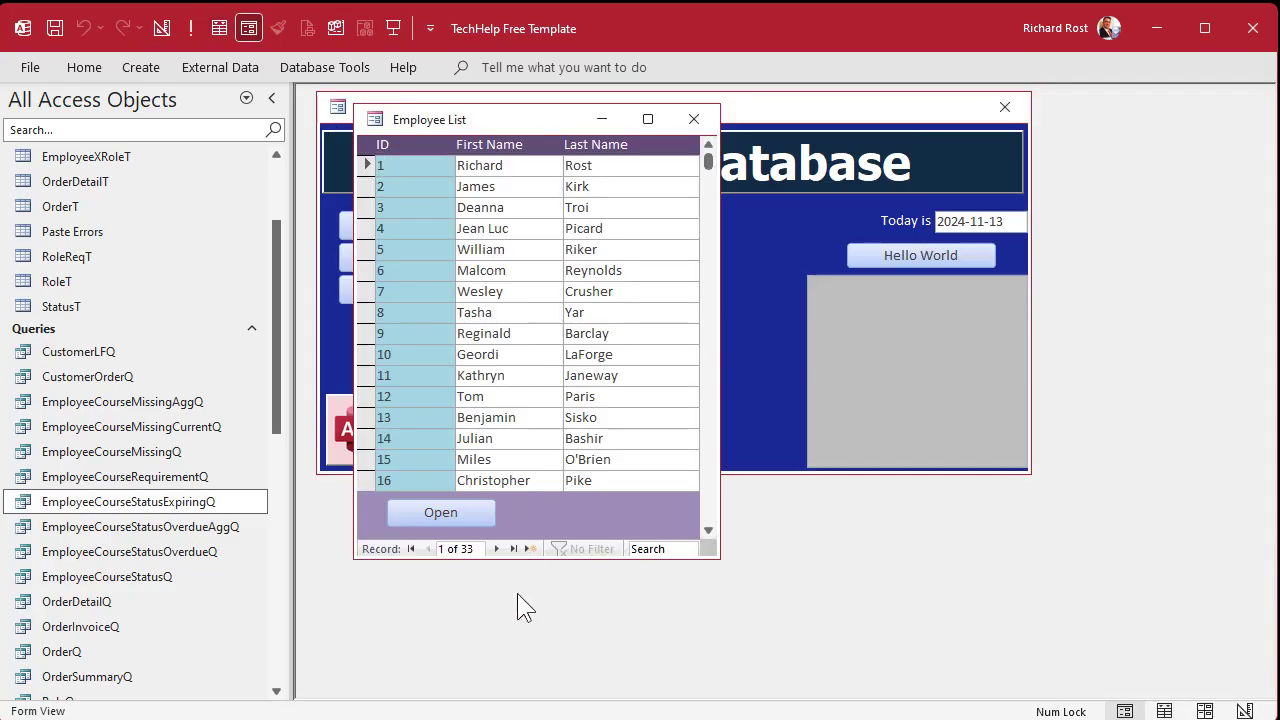
Create a query based on EmployeeCourseStatusExpiringQ that contains only EmployeeID, with totals enabled to group by it.
{"action": "left_click", "coordinate": [141, 67]}
{"action": "left_click", "coordinate": [331, 126]}
{"action": "left_click_drag", "start_coordinate": [197, 501], "coordinate": [433, 279]}
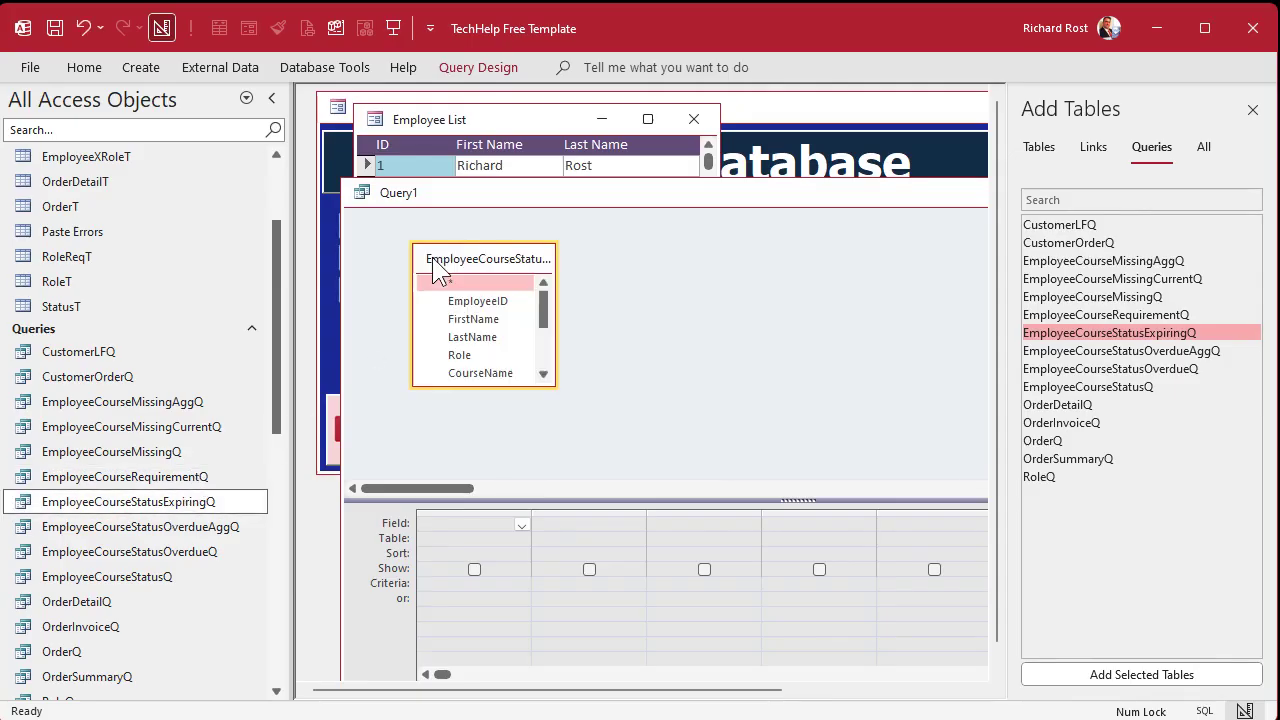
{"action": "double_click", "coordinate": [477, 302]}
{"action": "left_click", "coordinate": [1252, 109]}
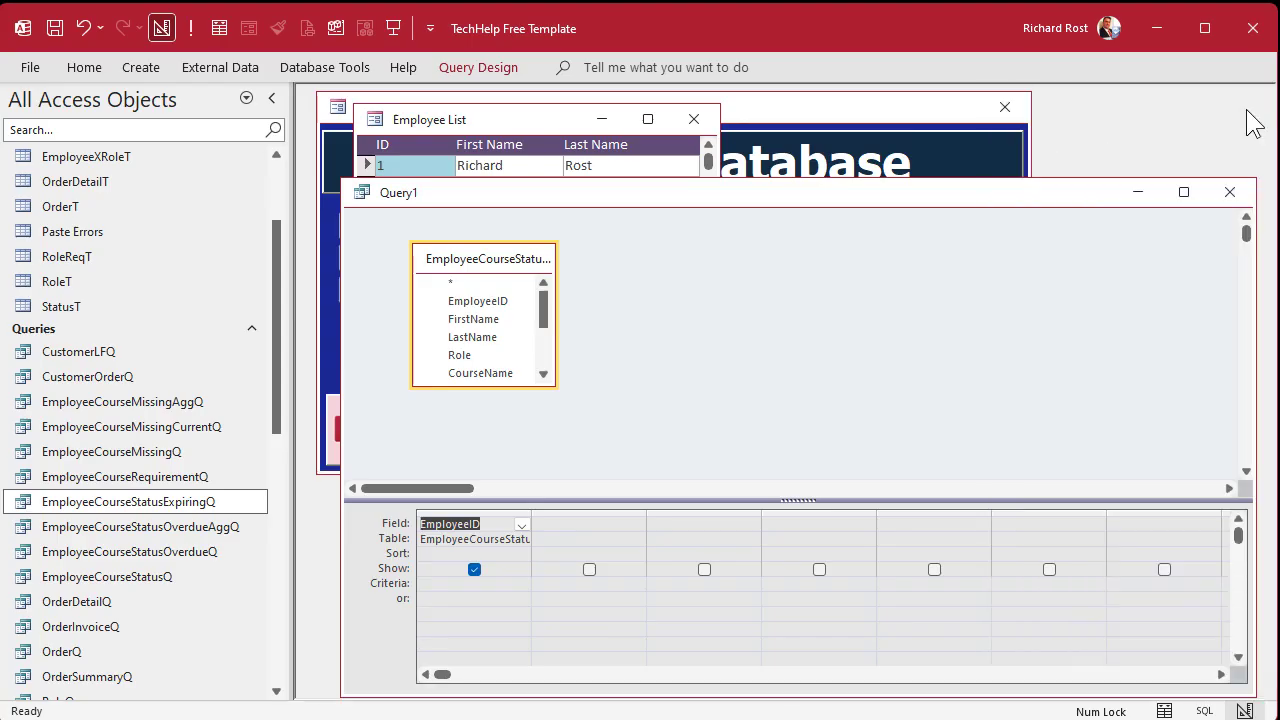
{"action": "left_click", "coordinate": [478, 67]}
{"action": "left_click", "coordinate": [862, 122]}
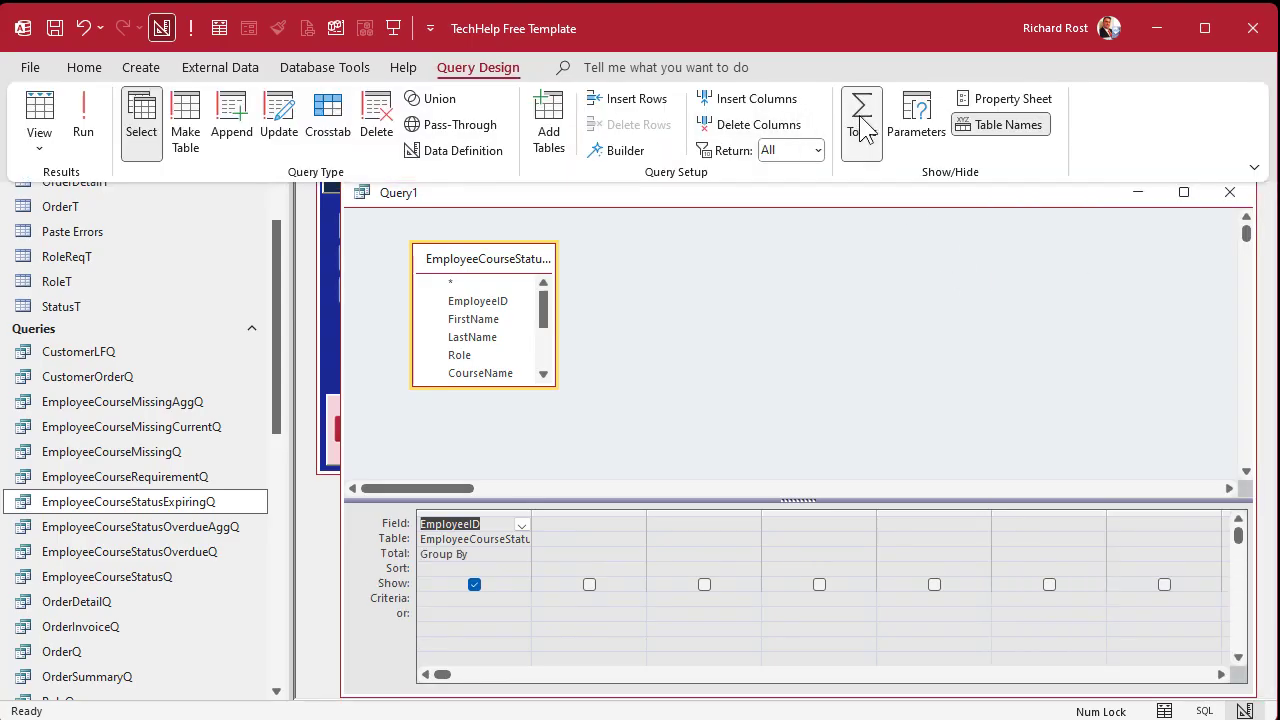
{"action": "left_click", "coordinate": [675, 380]}
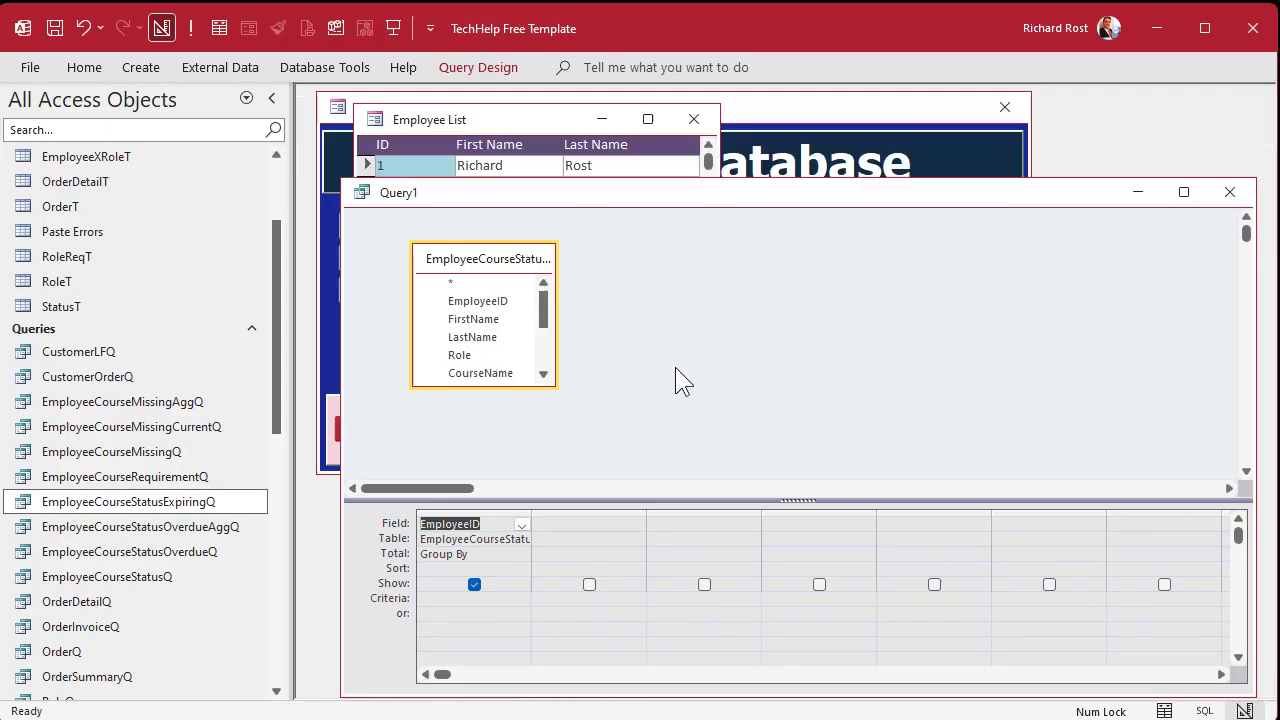
Copy the name of EmployeeCourseStatusExpiringQ and save the new query as EmployeeCourseStatusExpiringAggQ.
{"action": "right_click", "coordinate": [190, 503]}
{"action": "left_click", "coordinate": [265, 634]}
{"action": "key", "text": "ctrl+c"}
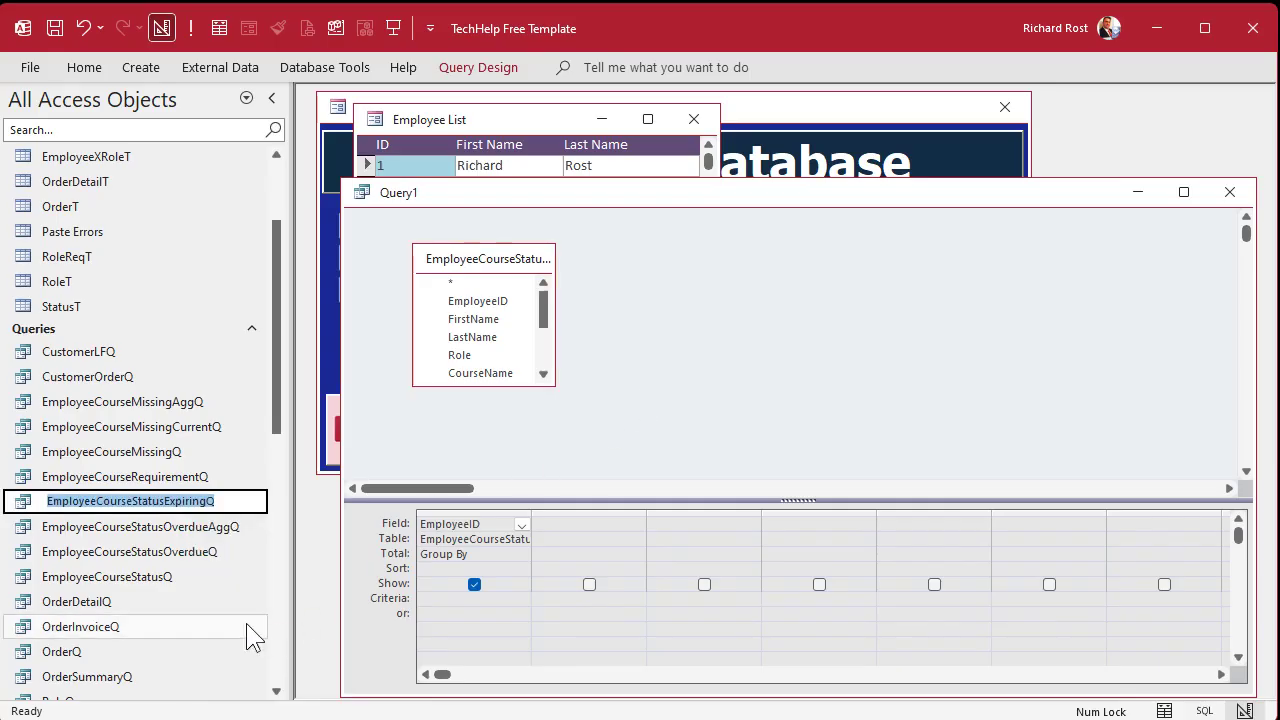
{"action": "left_click", "coordinate": [257, 632]}
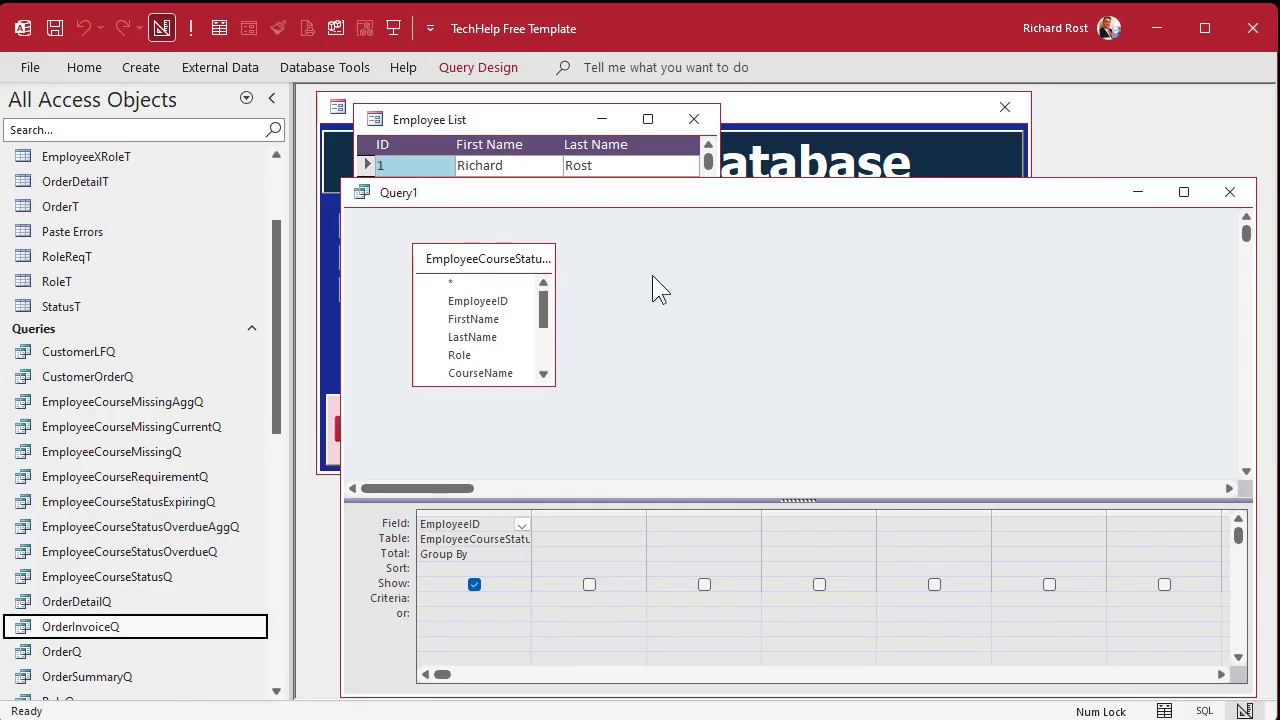
{"action": "key", "text": "ctrl+s"}
{"action": "key", "text": "ctrl+v"}
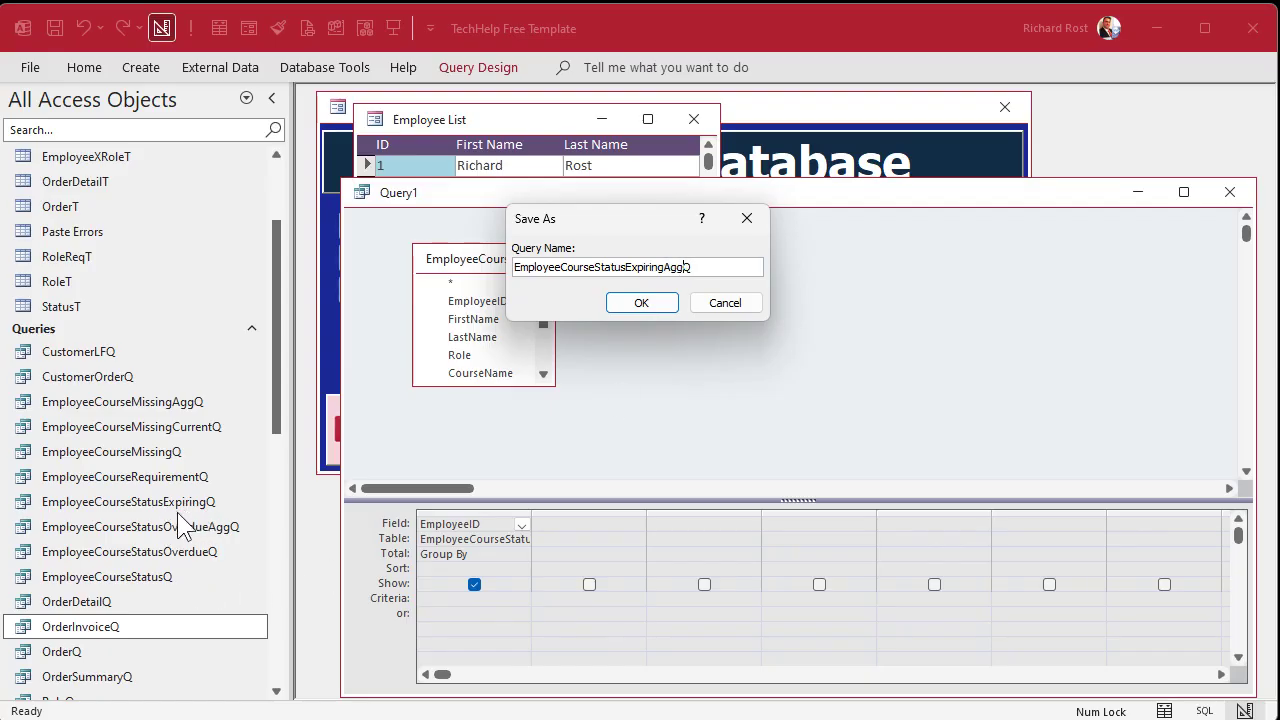
{"action": "left_click", "coordinate": [641, 303]}
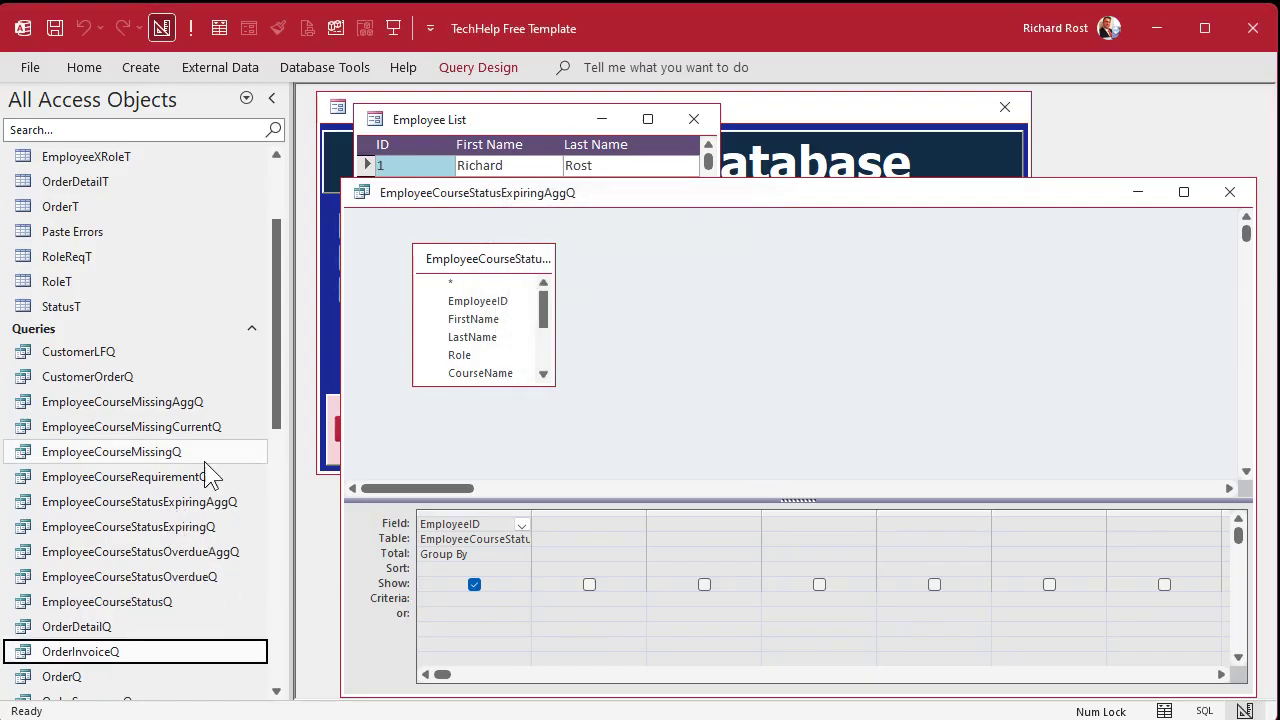
Run EmployeeCourseStatusExpiringAggQ to check the grouped employee IDs, and close the query.
{"action": "right_click", "coordinate": [147, 502]}
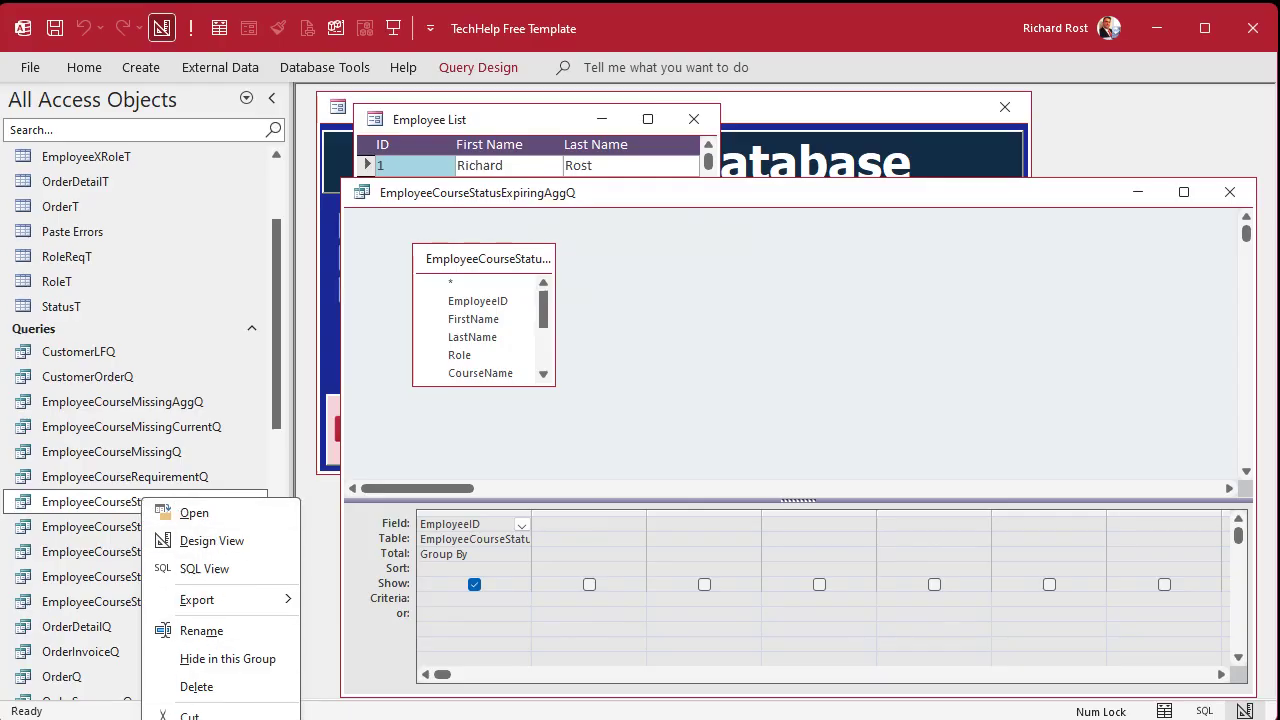
{"action": "key", "text": "Escape"}
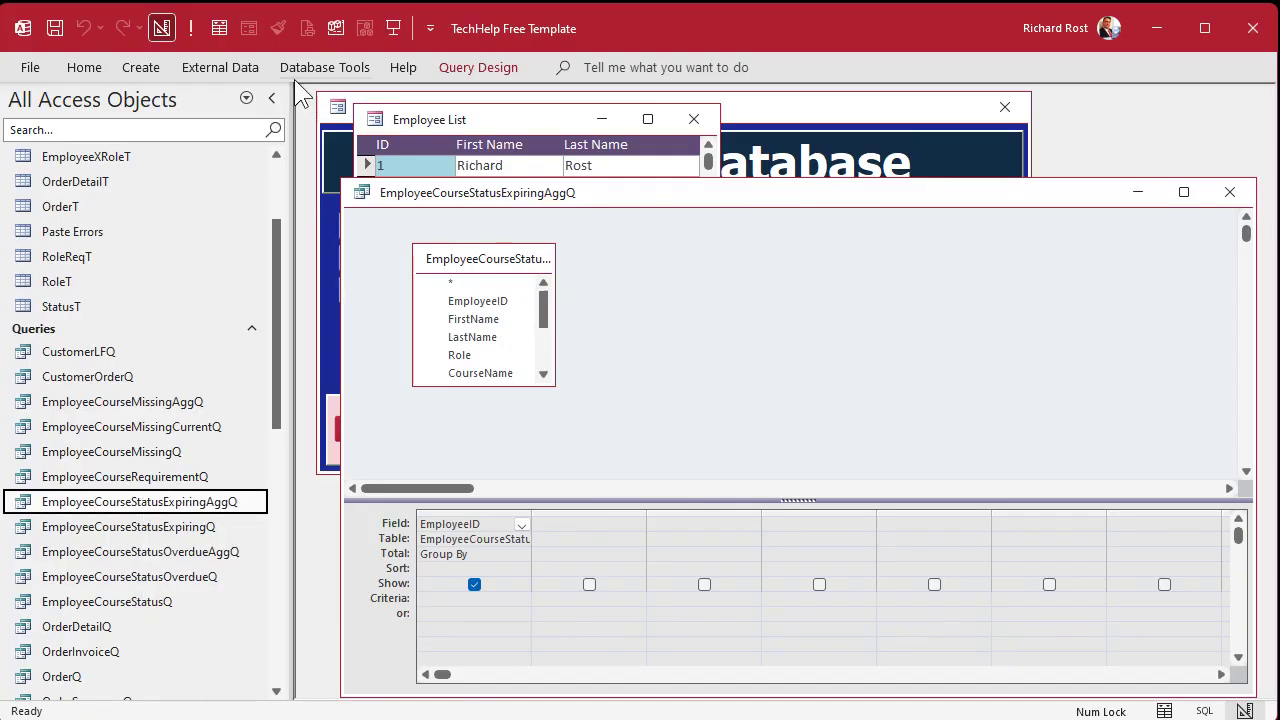
{"action": "left_click", "coordinate": [219, 28]}
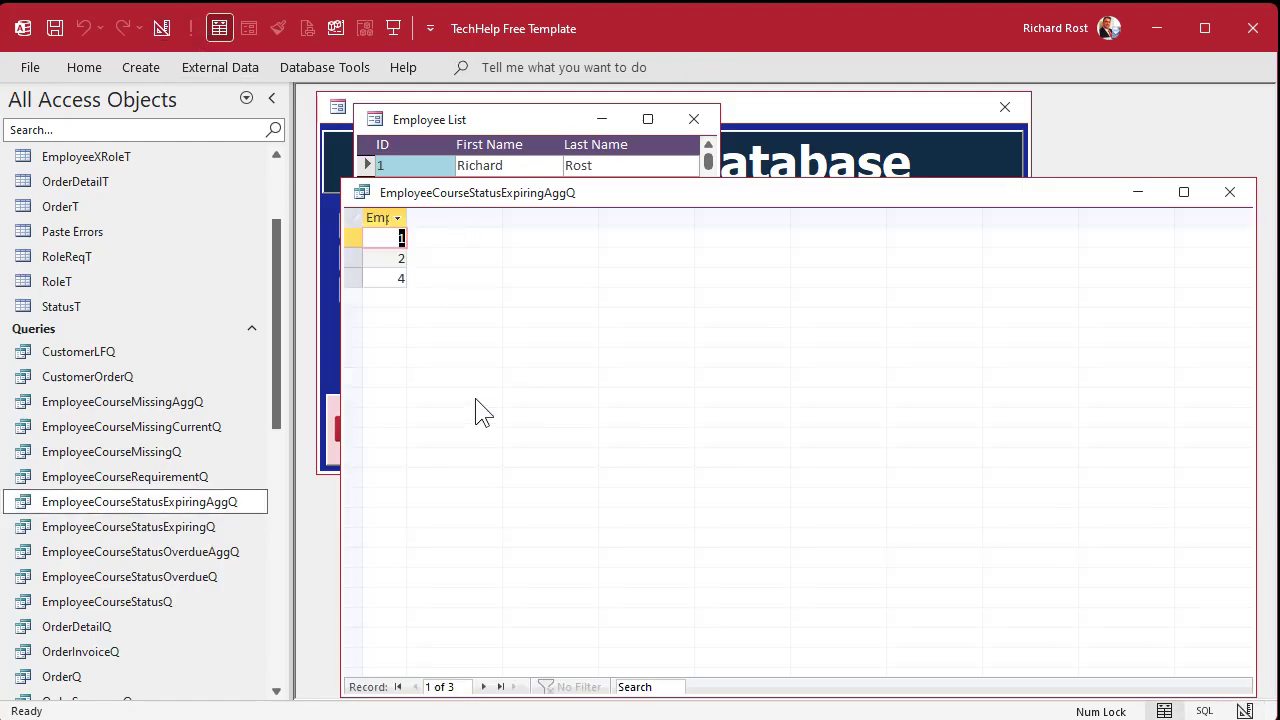
{"action": "left_click", "coordinate": [1230, 192]}
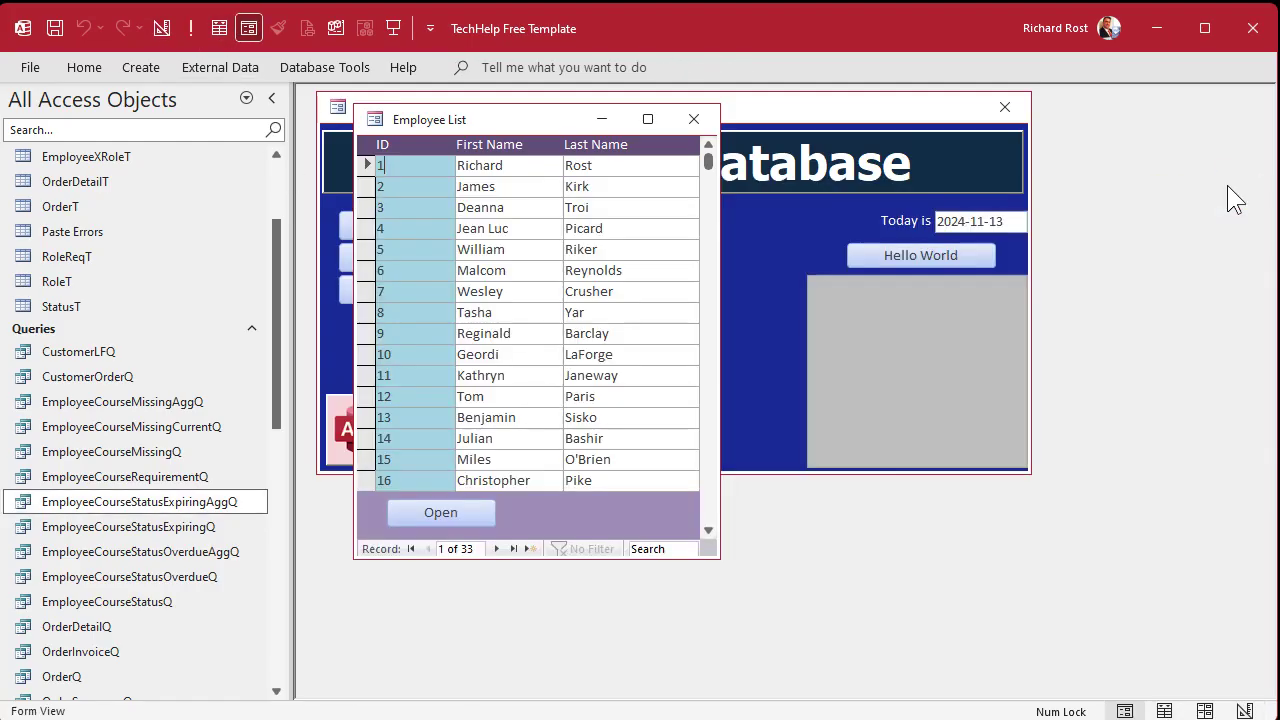
Close the employee list, open the main menu form in Design view, and shift the two training report buttons slightly down.
{"action": "left_click", "coordinate": [693, 119]}
{"action": "right_click", "coordinate": [766, 250]}
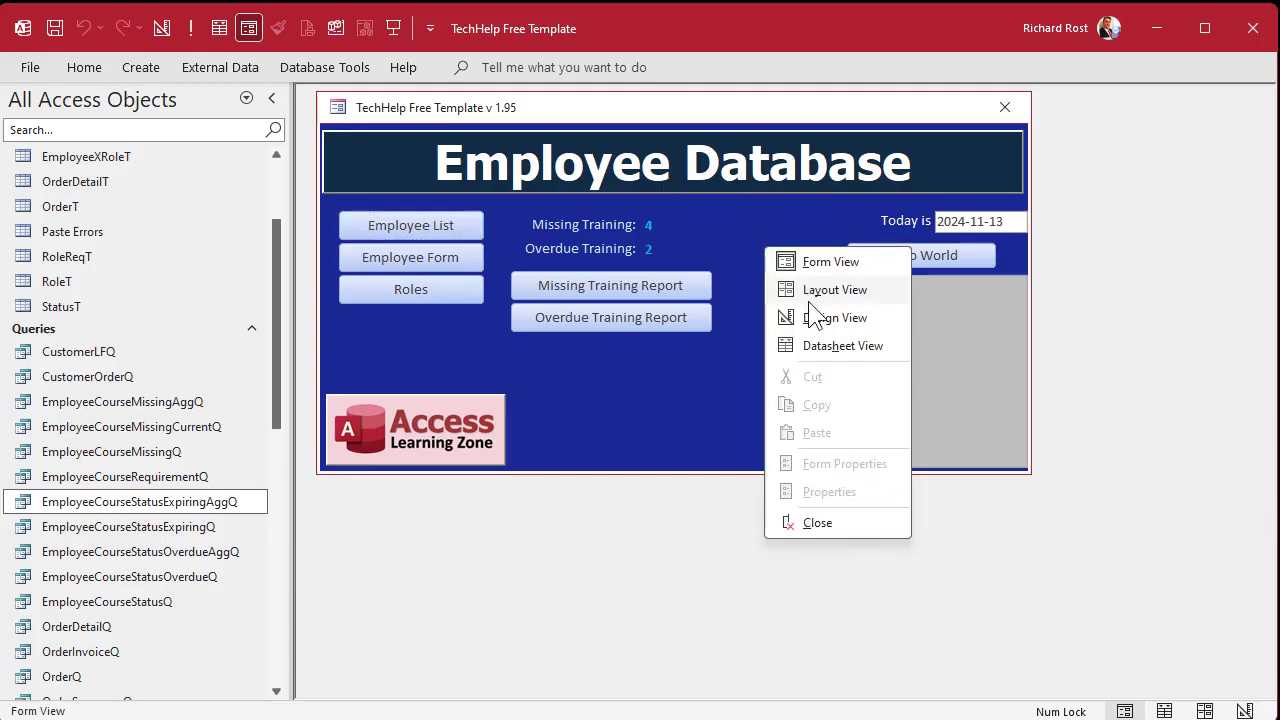
{"action": "left_click", "coordinate": [812, 292]}
{"action": "right_click", "coordinate": [762, 274]}
{"action": "left_click", "coordinate": [830, 343]}
{"action": "left_click_drag", "start_coordinate": [685, 396], "coordinate": [672, 362]}
Duplicate the Overdue Training label and count box, and place the copy directly beneath the original.
{"action": "left_click_drag", "start_coordinate": [744, 293], "coordinate": [610, 307]}
{"action": "key", "text": "ctrl+c"}
{"action": "key", "text": "ctrl+v"}
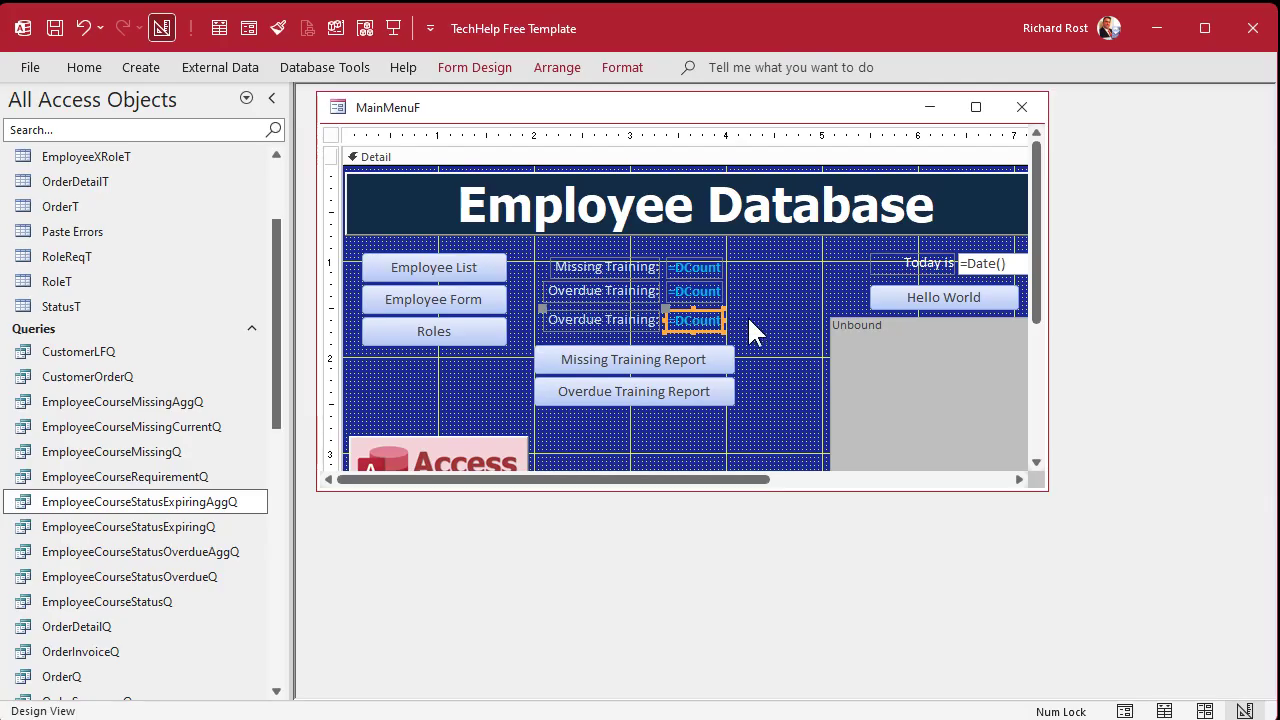
{"action": "left_click_drag", "start_coordinate": [697, 320], "coordinate": [695, 315]}
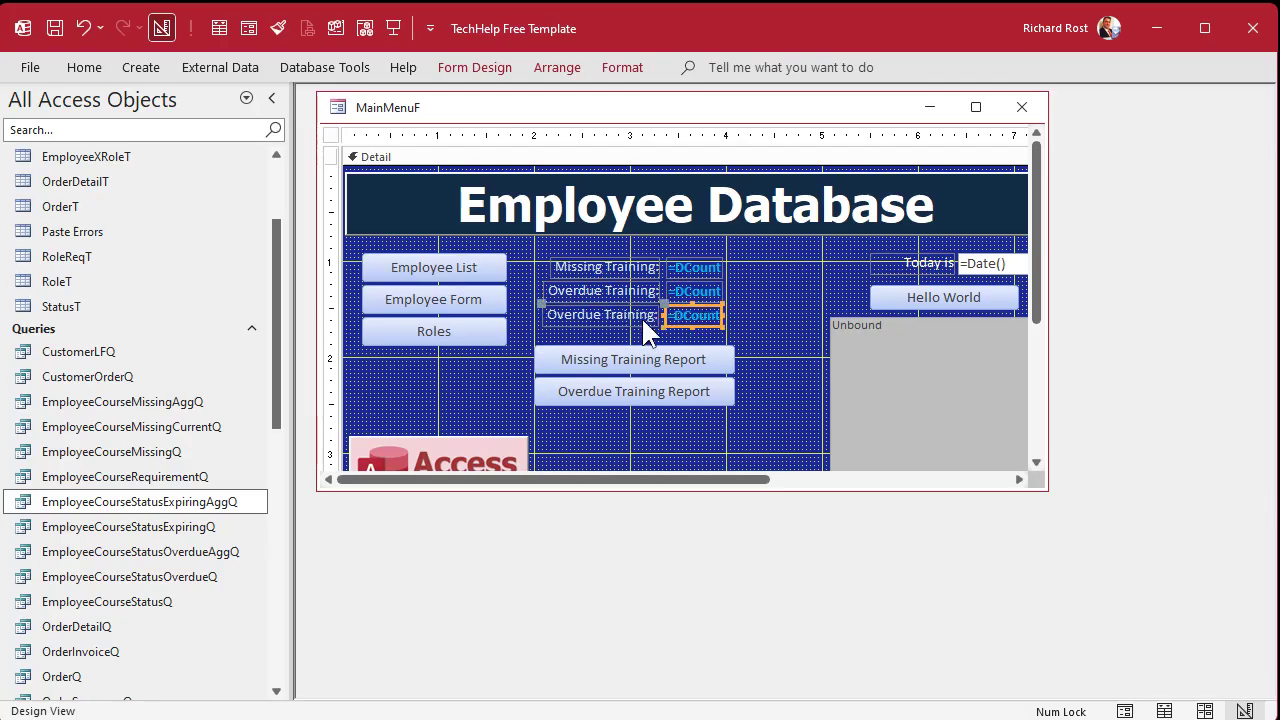
Change the copied label's caption to "Expired or Expiring Soon".
{"action": "left_click", "coordinate": [555, 316]}
{"action": "left_click", "coordinate": [555, 314]}
{"action": "double_click", "coordinate": [598, 314]}
{"action": "type", "text": "E"}
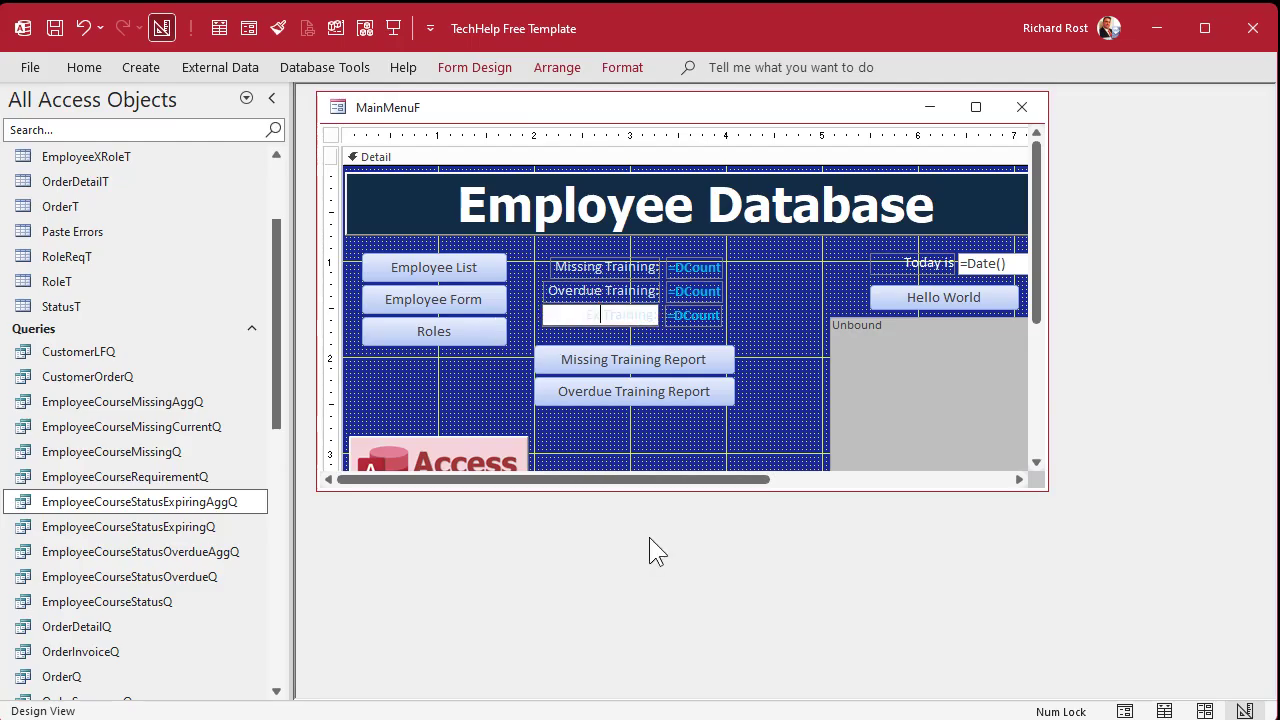
{"action": "type", "text": "xp"}
{"action": "type", "text": "ired or"}
{"action": "type", "text": " Expiring Soon"}
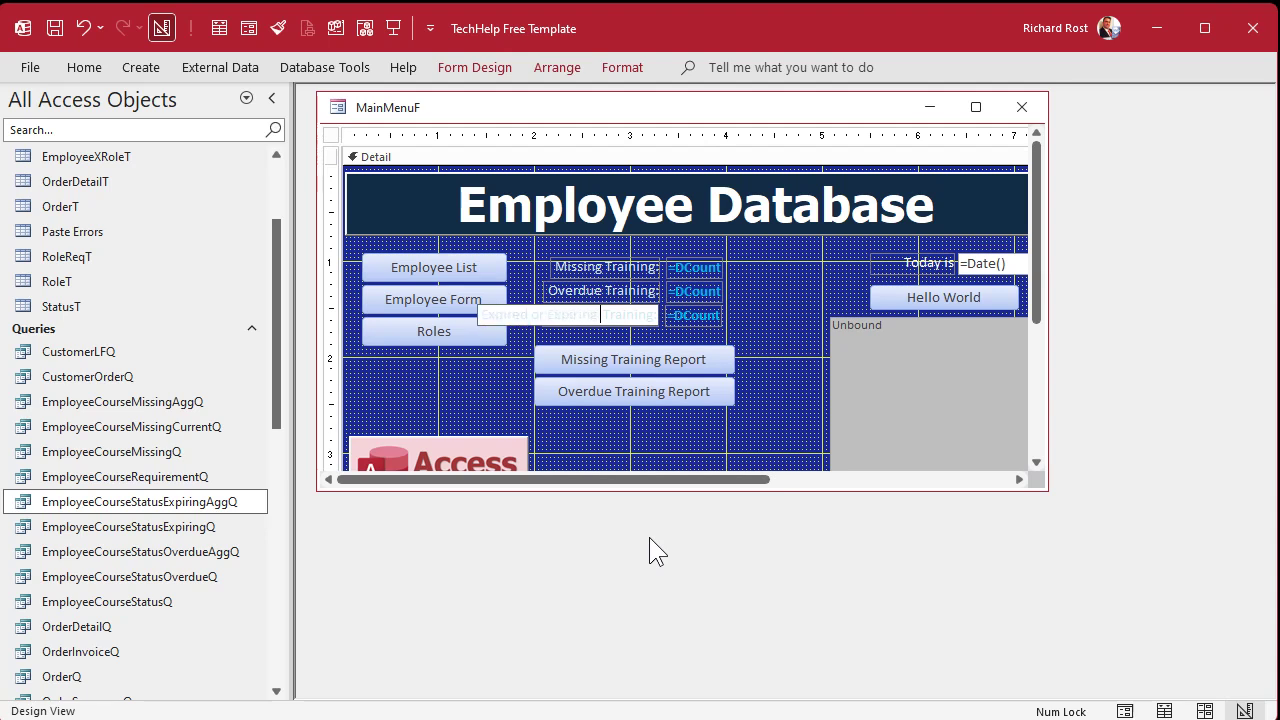
{"action": "key", "text": "shift+End"}
{"action": "key", "text": "Delete"}
{"action": "key", "text": "Return"}
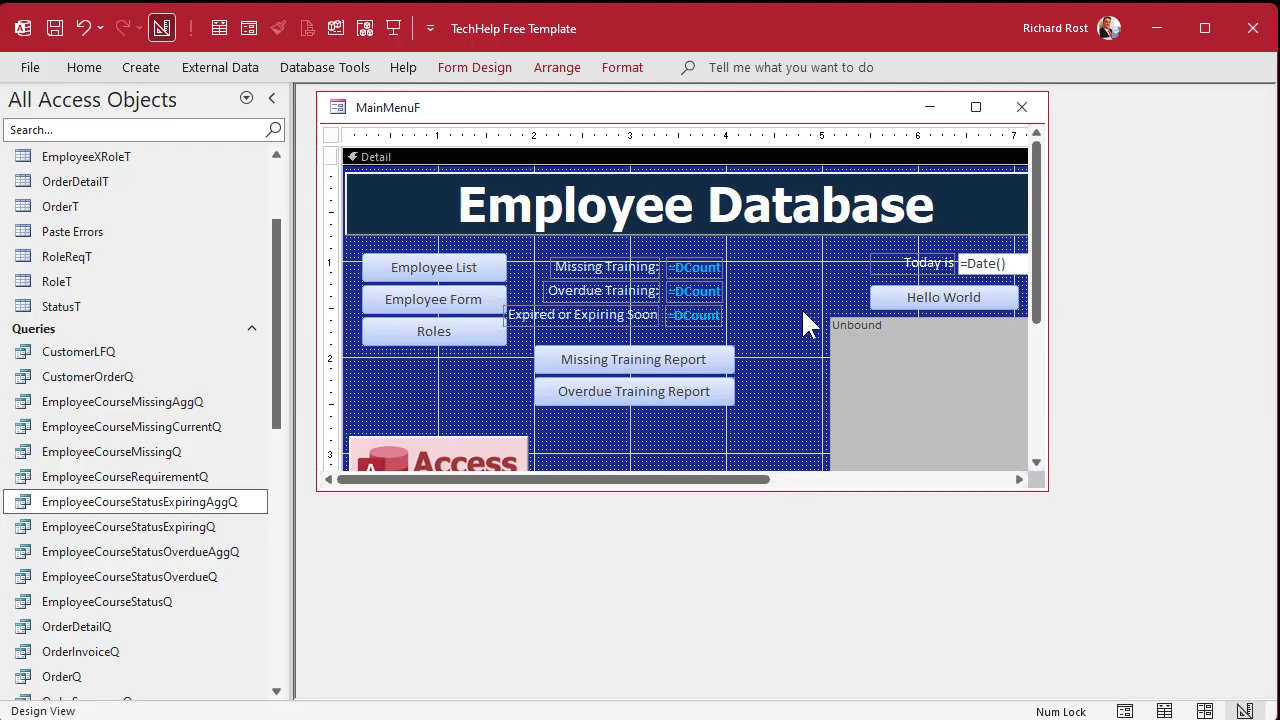
Shift the three label and count rows slightly right, and shorten the upper two captions to "Missing" and "Overdue".
{"action": "left_click_drag", "start_coordinate": [765, 258], "coordinate": [637, 319]}
{"action": "left_click", "coordinate": [752, 309]}
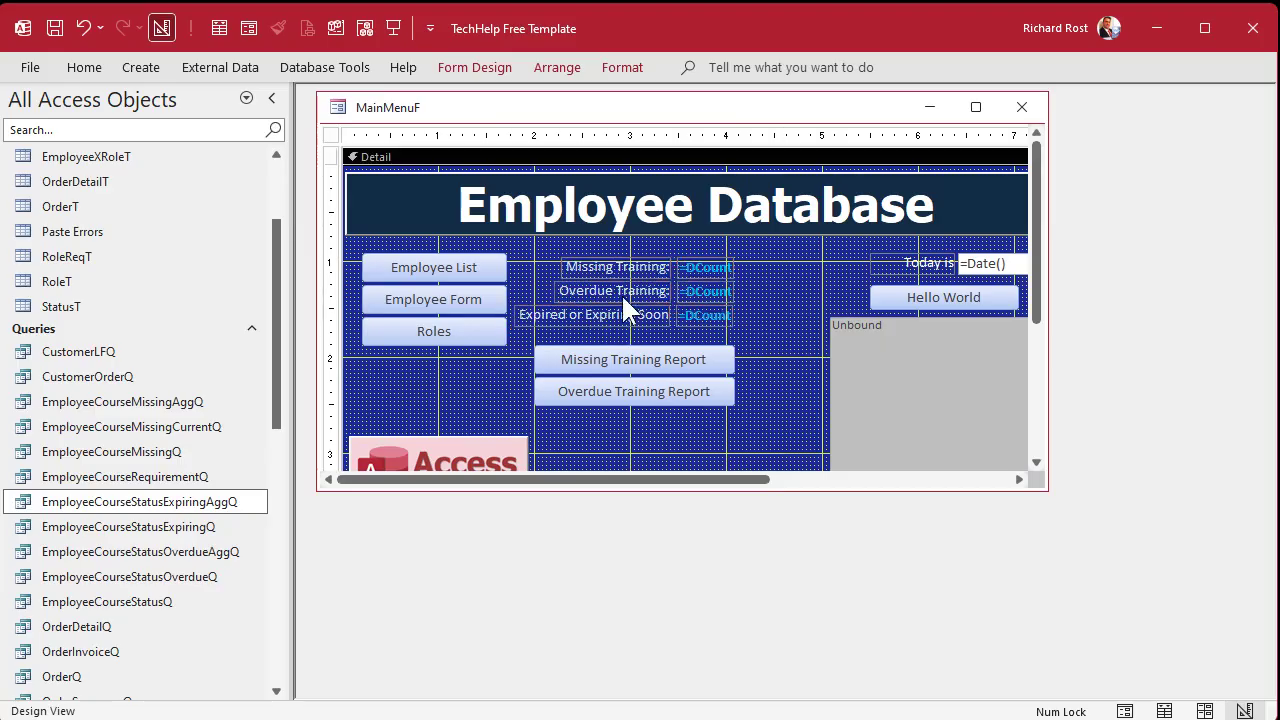
{"action": "left_click", "coordinate": [623, 299]}
{"action": "double_click", "coordinate": [623, 299]}
{"action": "key", "text": "Delete"}
{"action": "left_click", "coordinate": [668, 266]}
{"action": "double_click", "coordinate": [632, 266]}
{"action": "key", "text": "Delete"}
{"action": "left_click", "coordinate": [782, 280]}
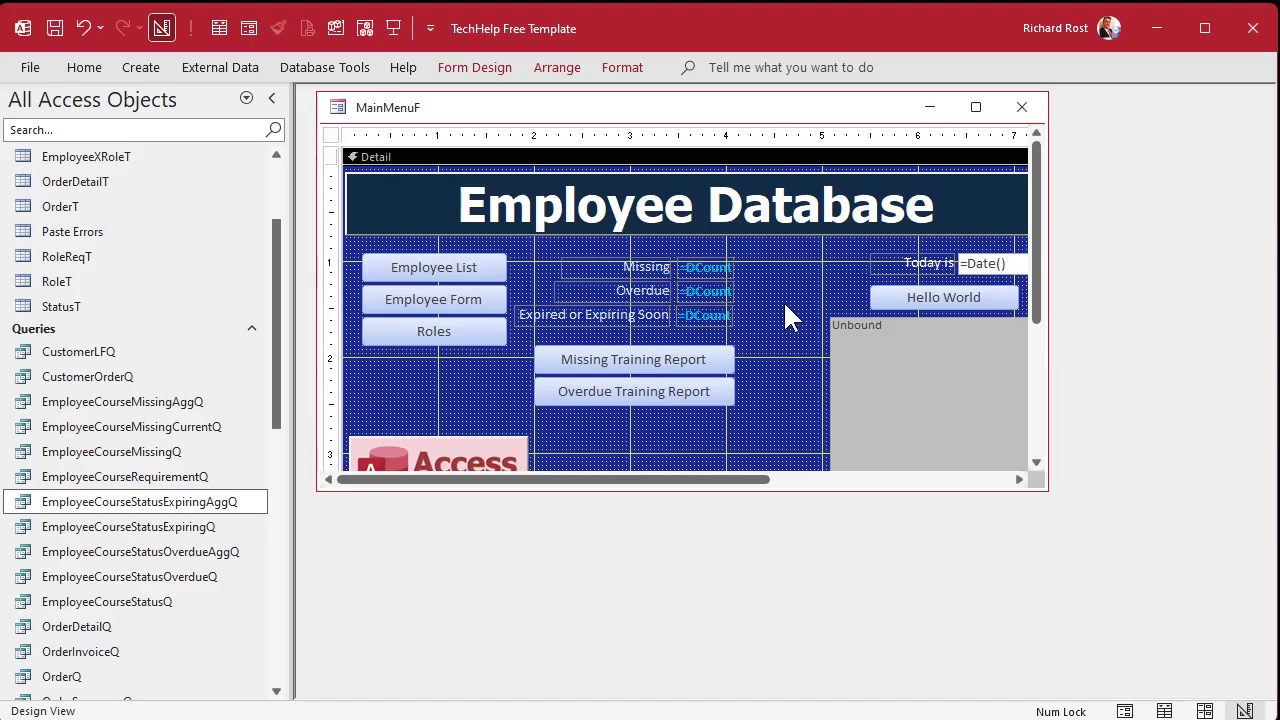
Set the third count box's Control Source to =DCount("EmployeeID","EmployeeCourseStatusExpiringAggQ"), and reopen the main menu form to check it.
{"action": "left_click", "coordinate": [714, 317]}
{"action": "double_click", "coordinate": [720, 325]}
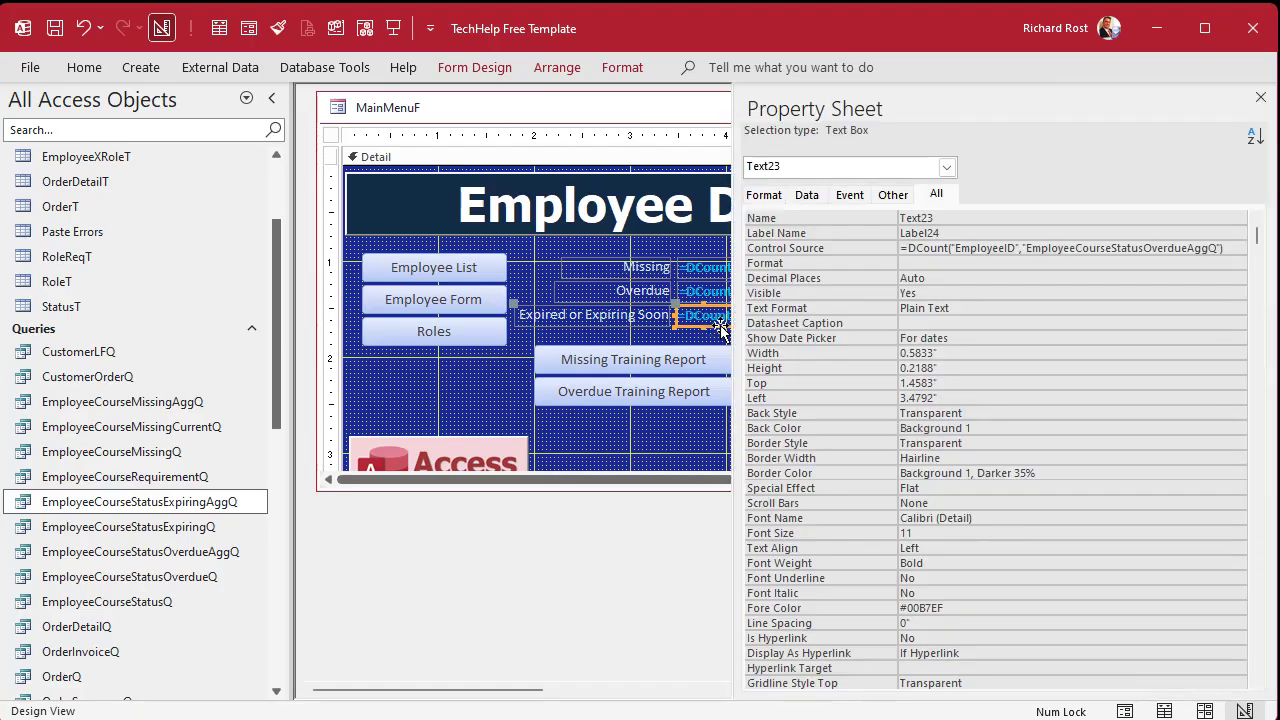
{"action": "double_click", "coordinate": [1110, 246]}
{"action": "left_click", "coordinate": [1151, 247]}
{"action": "left_click_drag", "start_coordinate": [1140, 250], "coordinate": [1183, 251]}
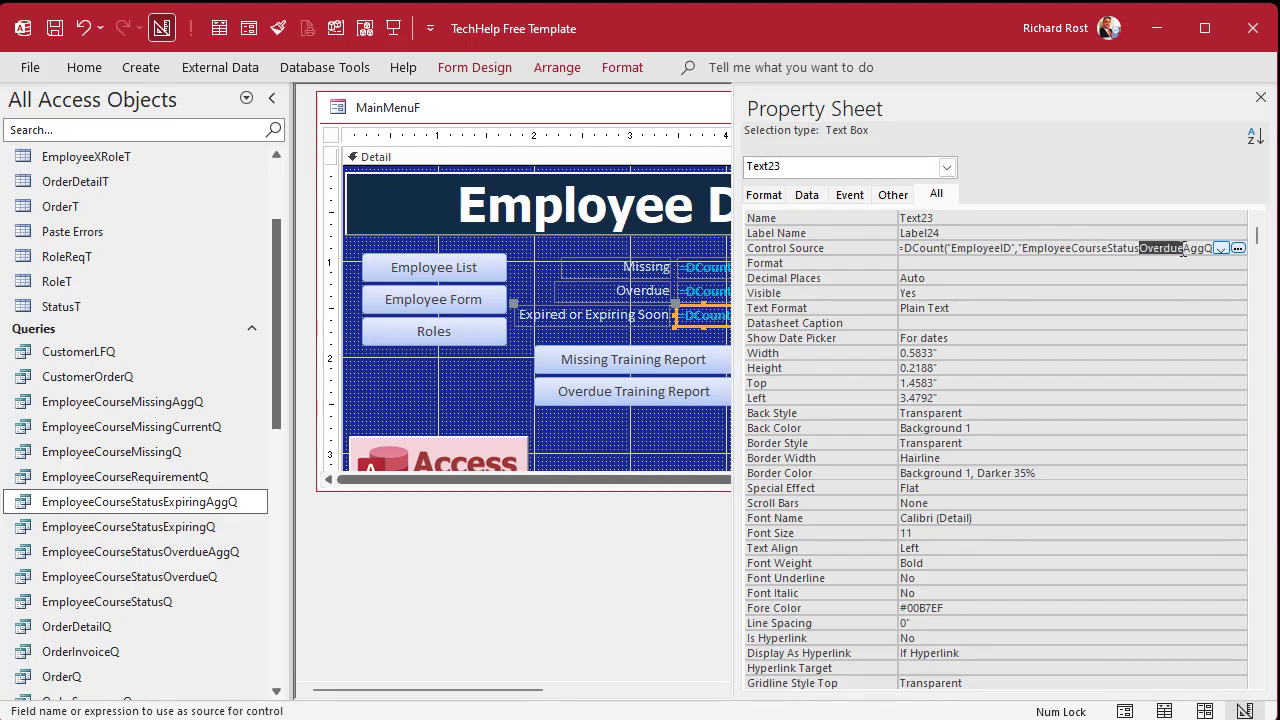
{"action": "type", "text": "Expiring"}
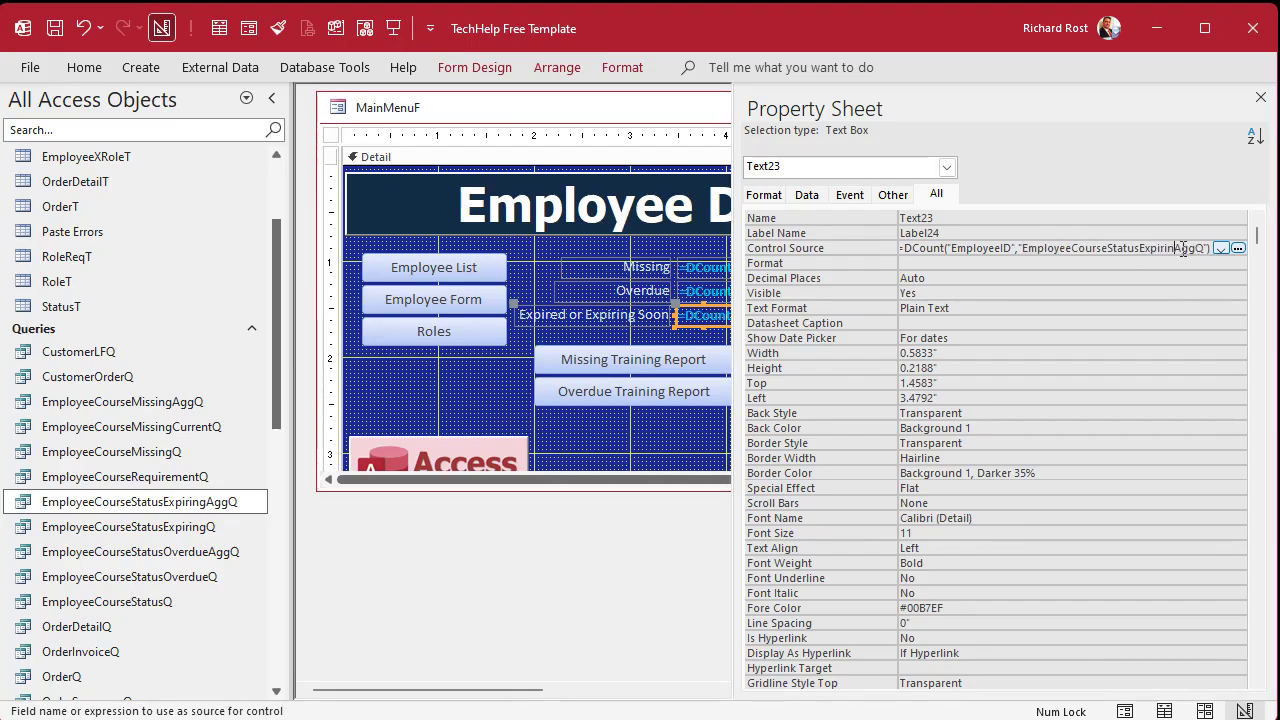
{"action": "key", "text": "Return"}
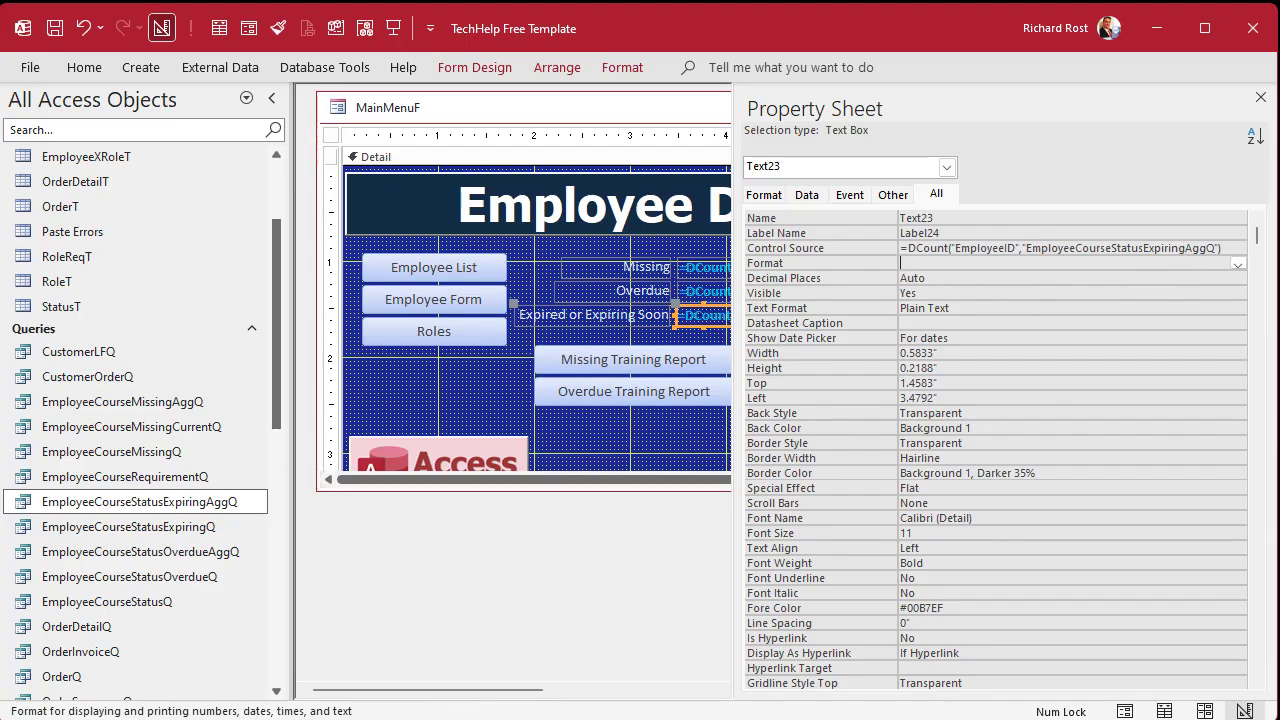
{"action": "left_click", "coordinate": [1260, 97]}
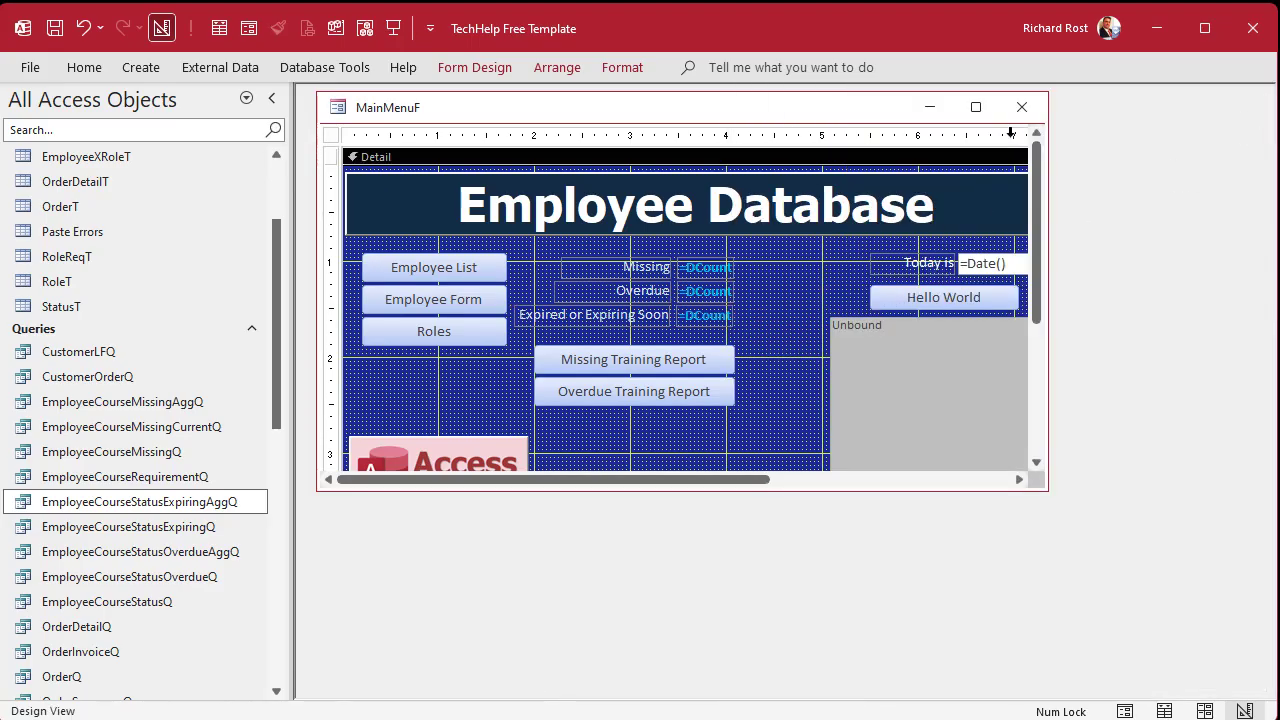
{"action": "left_click", "coordinate": [1021, 107]}
{"action": "left_click", "coordinate": [395, 29]}
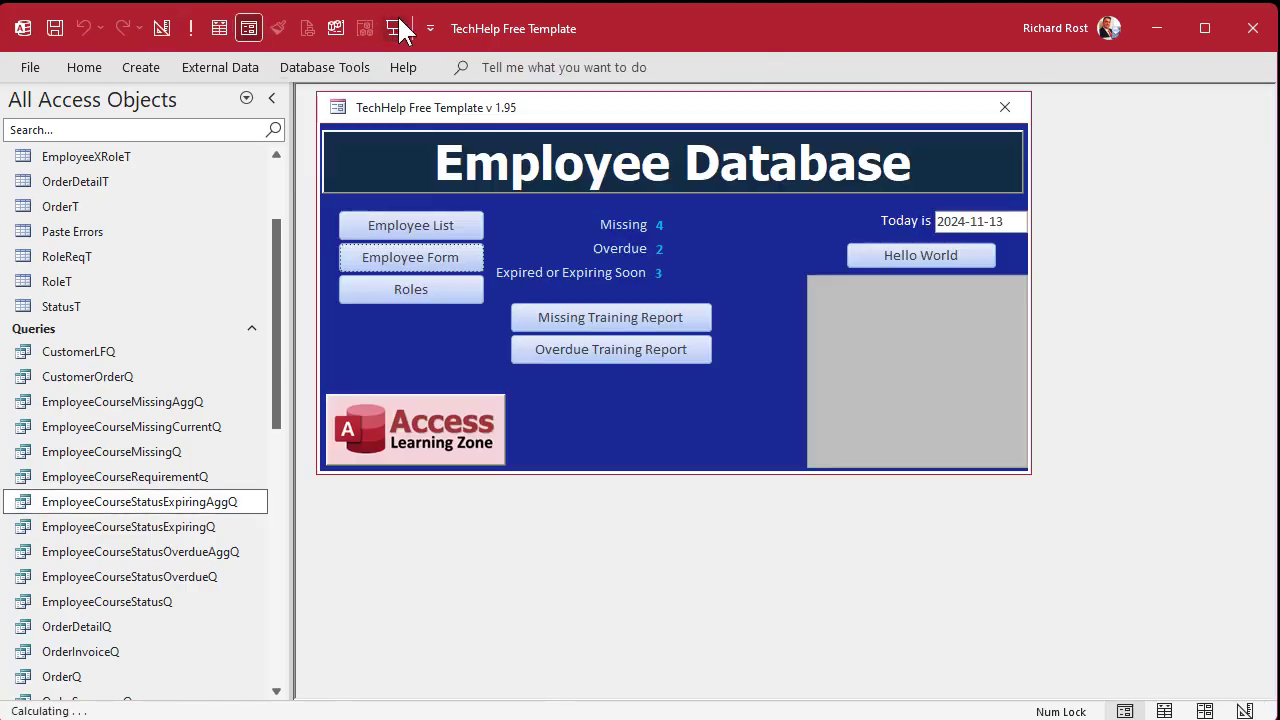
Return the main menu form to Design view and move the three label and count rows right, above the report buttons.
{"action": "right_click", "coordinate": [772, 210]}
{"action": "left_click", "coordinate": [814, 280]}
{"action": "left_click_drag", "start_coordinate": [767, 263], "coordinate": [606, 337]}
{"action": "left_click_drag", "start_coordinate": [707, 320], "coordinate": [728, 320]}
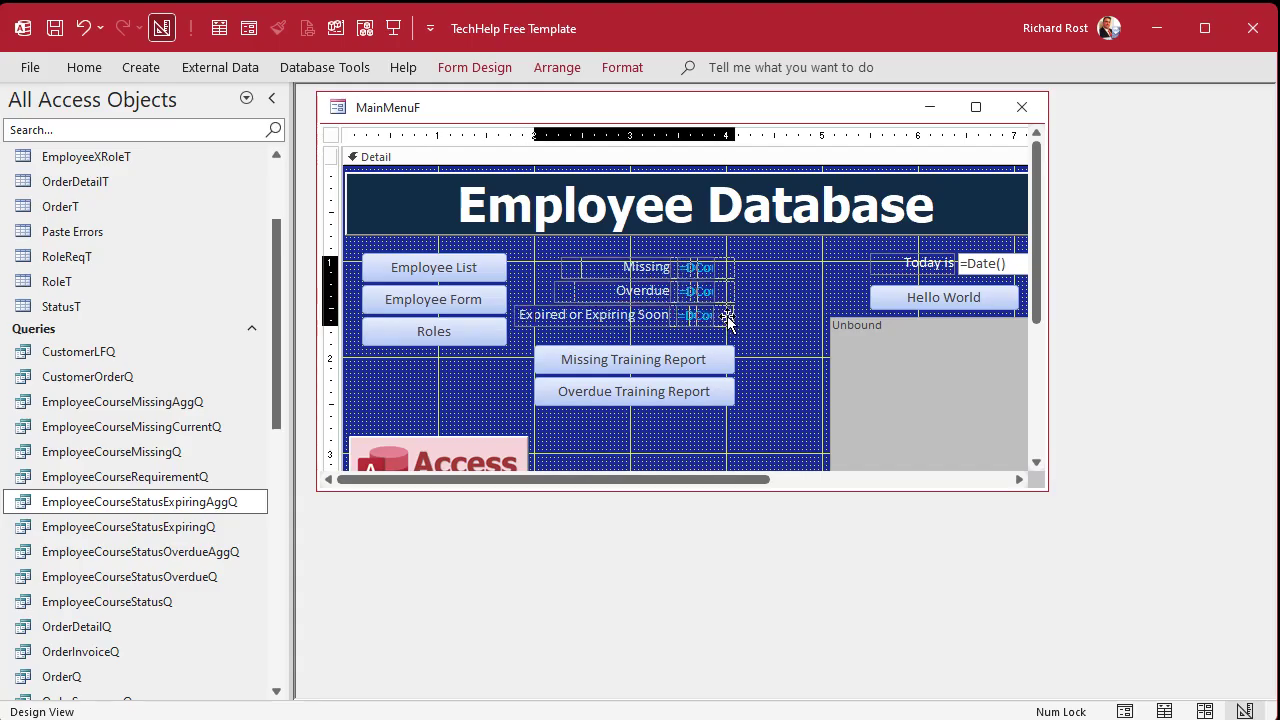
{"action": "left_click", "coordinate": [779, 315]}
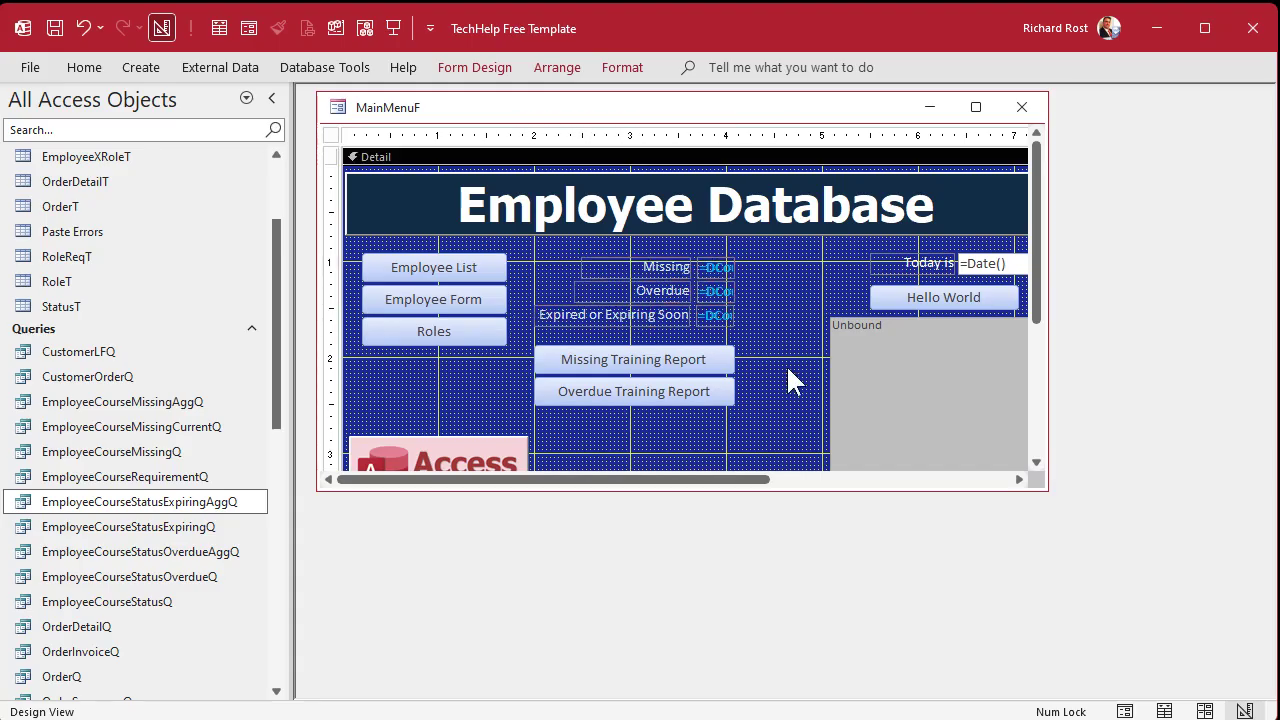
Duplicate the Overdue Training Report button and position the copy directly below it.
{"action": "left_click", "coordinate": [720, 392]}
{"action": "key", "text": "ctrl+c"}
{"action": "key", "text": "ctrl+v"}
{"action": "left_click", "coordinate": [768, 384]}
{"action": "left_click_drag", "start_coordinate": [706, 427], "coordinate": [706, 422]}
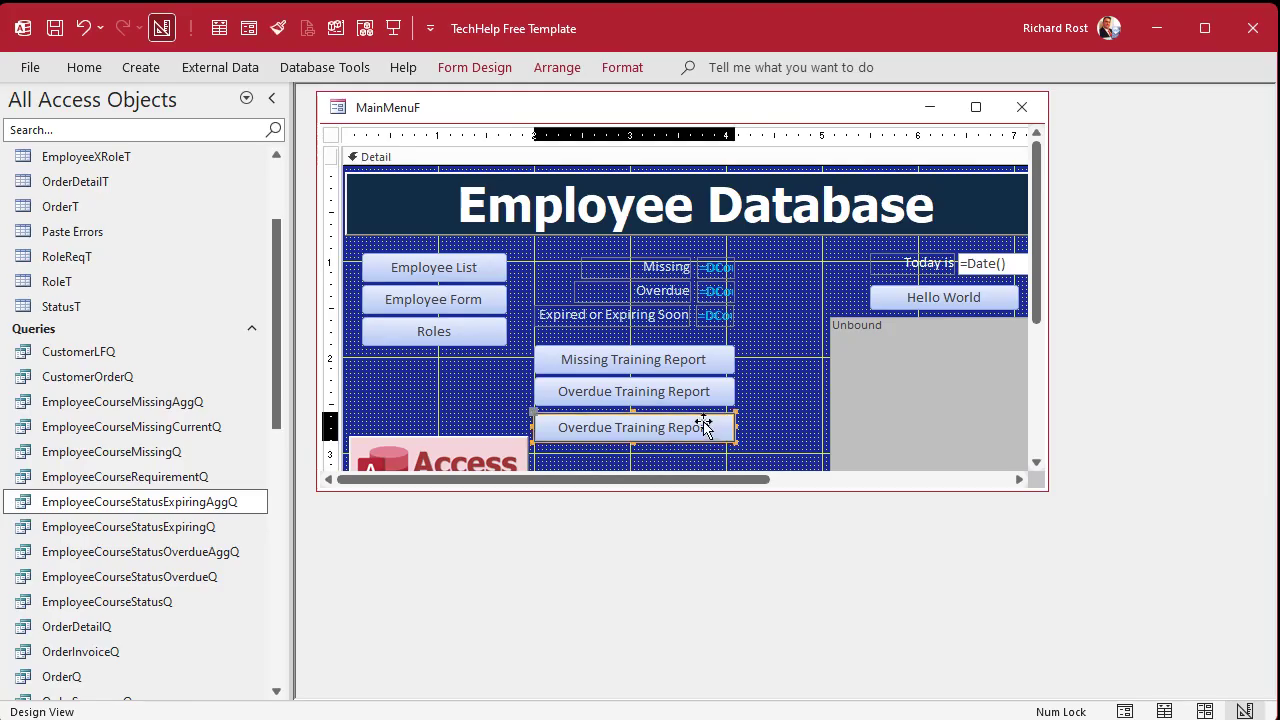
Change the copied report button's caption to "Expiring or Expired".
{"action": "double_click", "coordinate": [583, 422]}
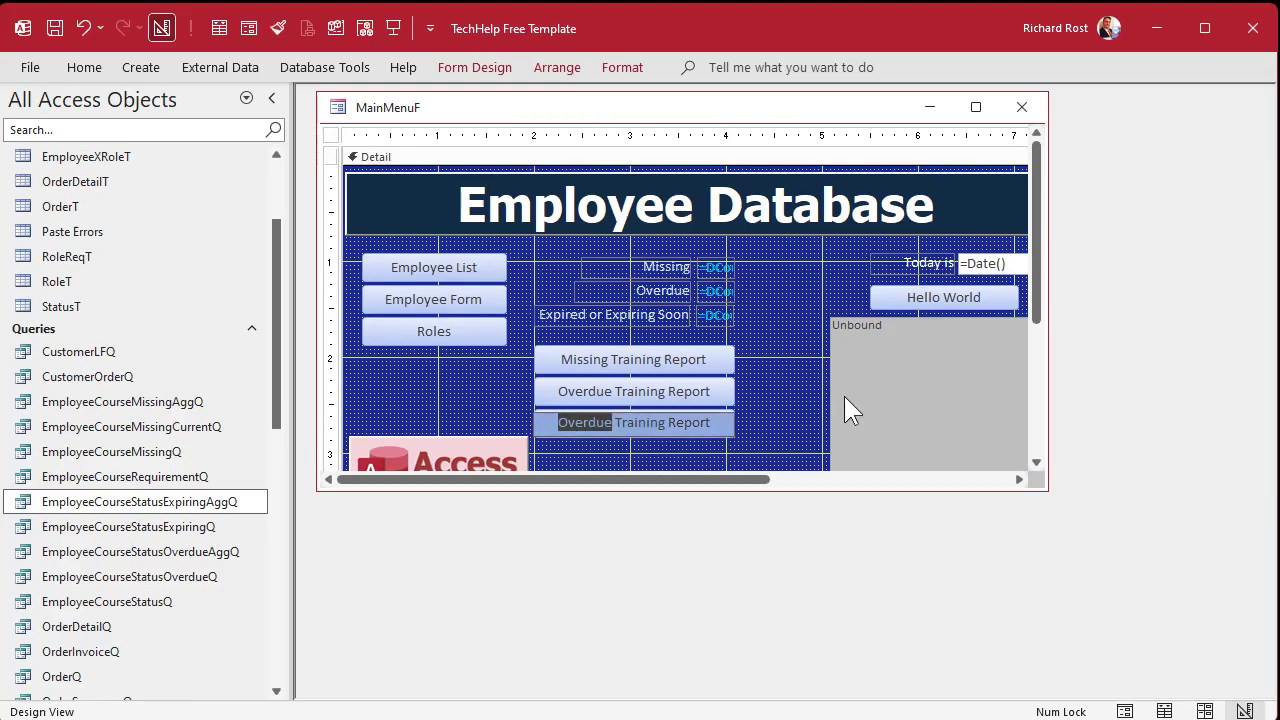
{"action": "key", "text": "ctrl+a"}
{"action": "type", "text": "Expir"}
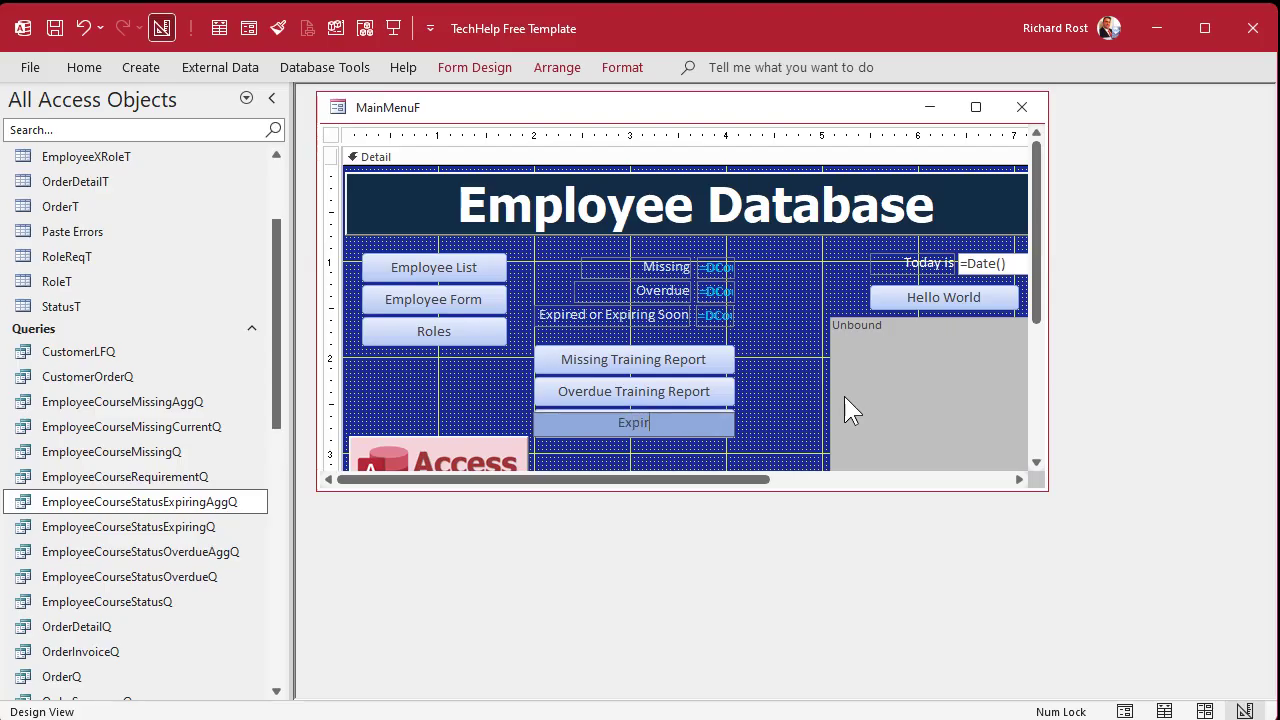
{"action": "type", "text": "ing or Expired"}
{"action": "key", "text": "Return"}
Add the click event code DoCmd.OpenQuery "EmployeeCourseStatusExpiringQ" to the Expiring or Expired button.
{"action": "right_click", "coordinate": [688, 416]}
{"action": "left_click", "coordinate": [757, 443]}
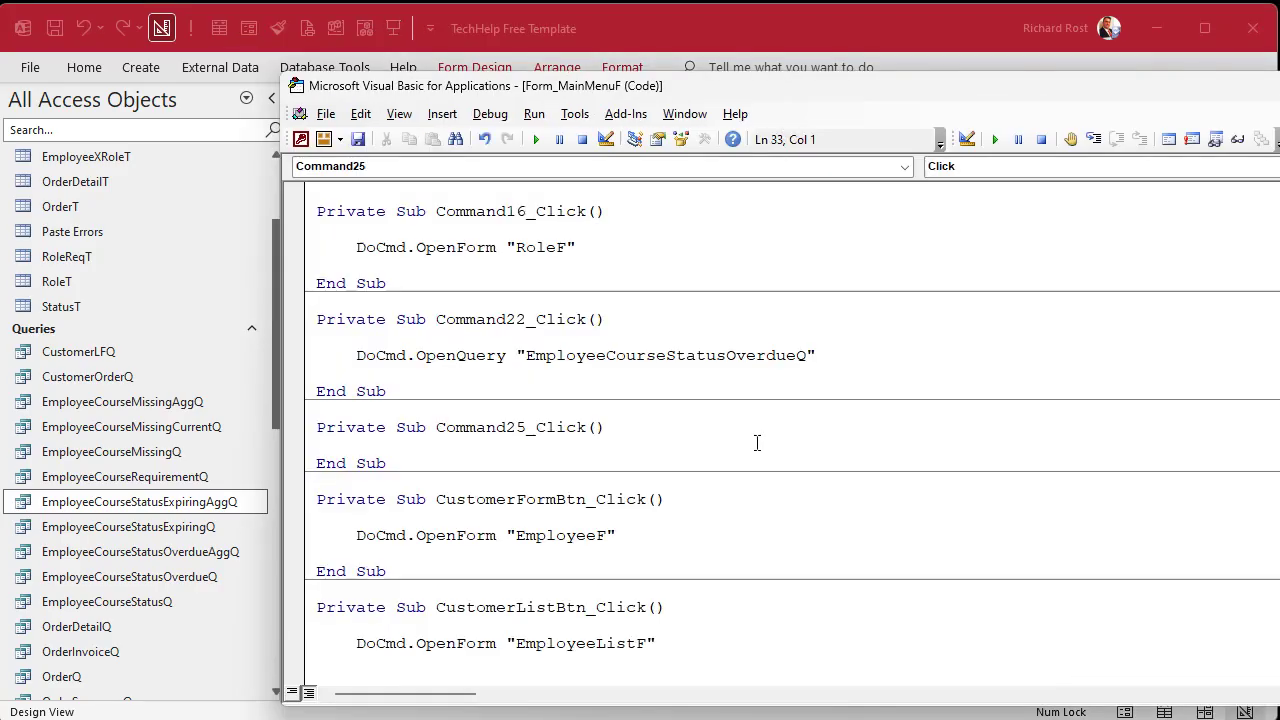
{"action": "key", "text": "Return"}
{"action": "key", "text": "Tab"}
{"action": "type", "text": "docmd.openQuery"}
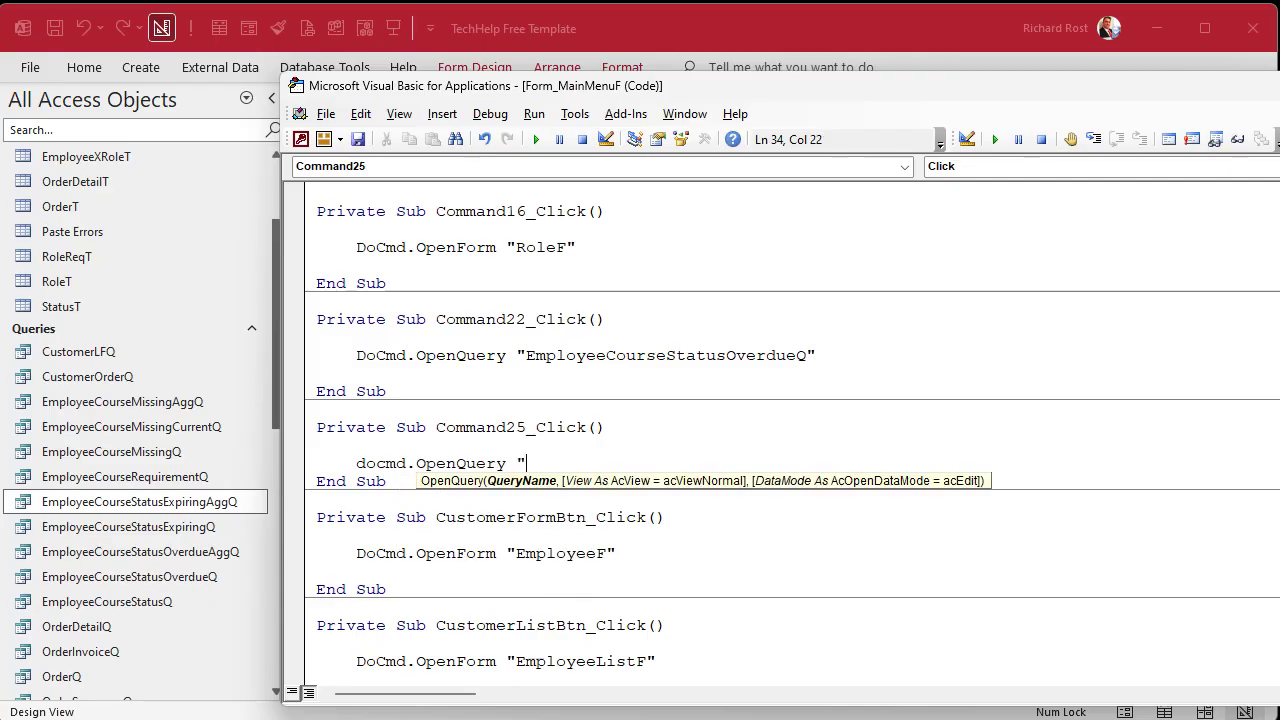
{"action": "key", "text": "super+v"}
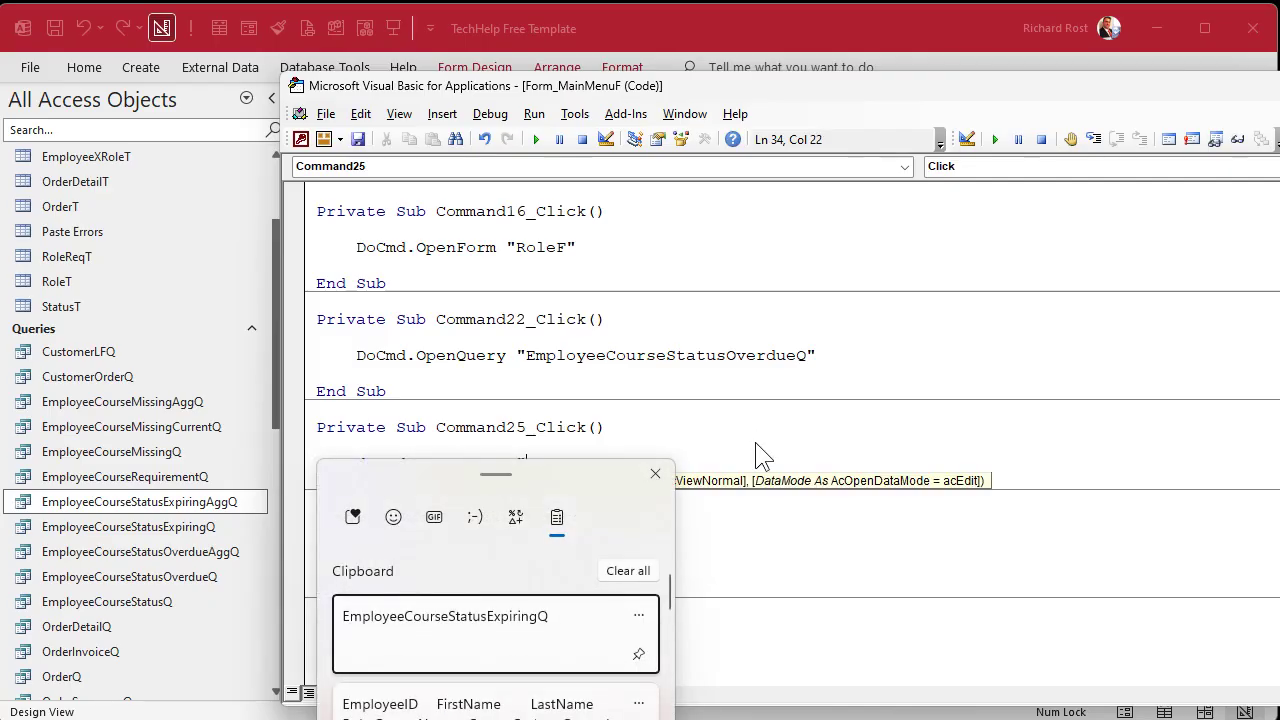
{"action": "key", "text": "Return"}
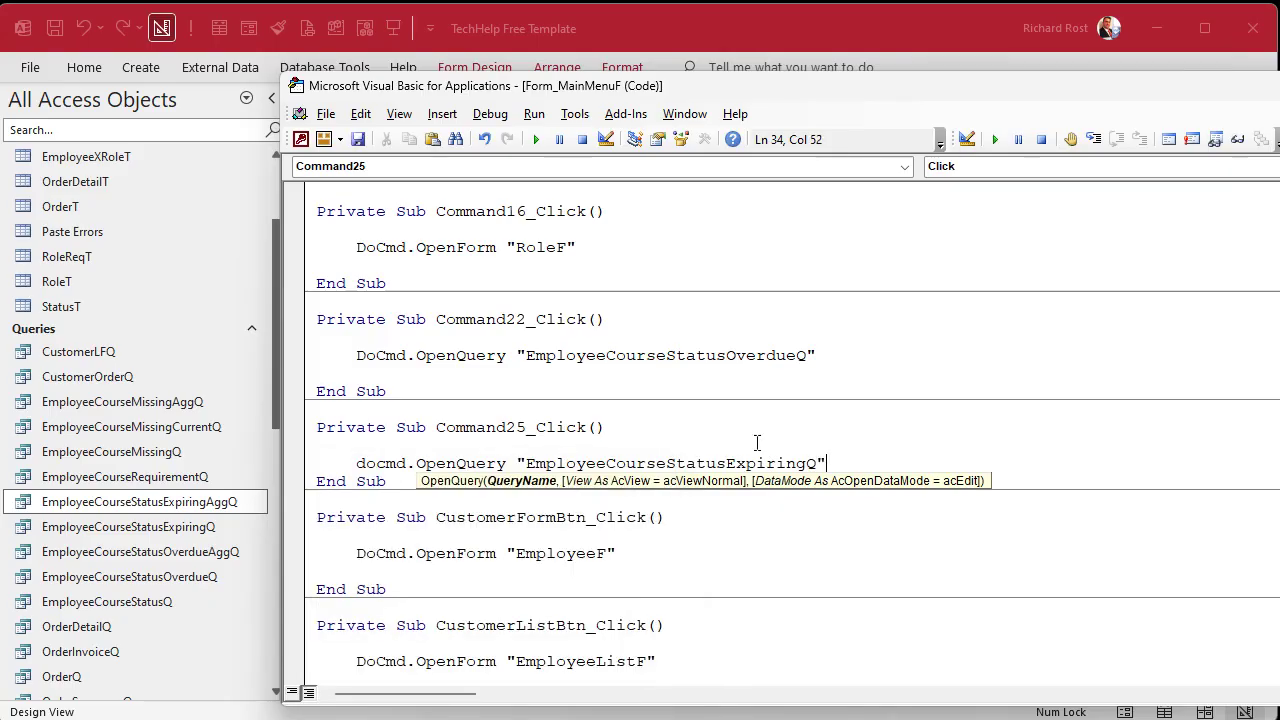
{"action": "key", "text": "Return"}
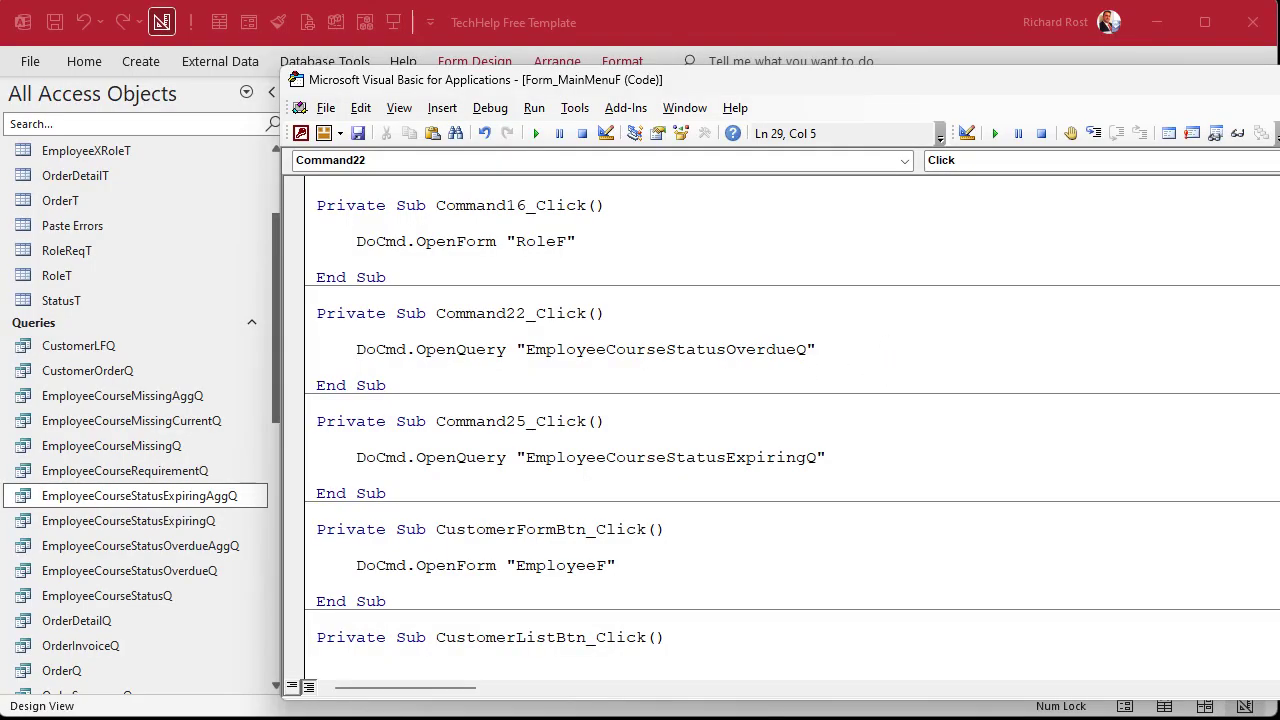
Close and reopen the main menu form, test the Expiring or Expired button, and close the query it opens.
{"action": "key", "text": "alt+F11"}
{"action": "left_click", "coordinate": [1023, 97]}
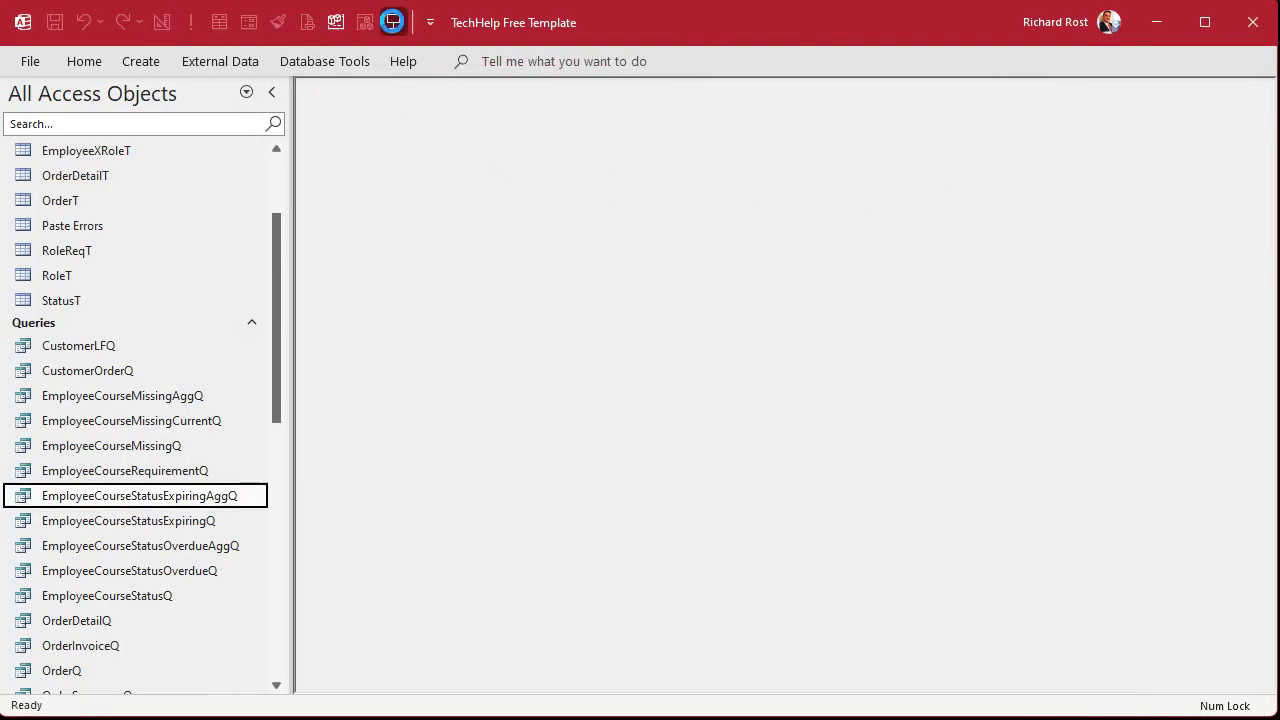
{"action": "left_click", "coordinate": [392, 21]}
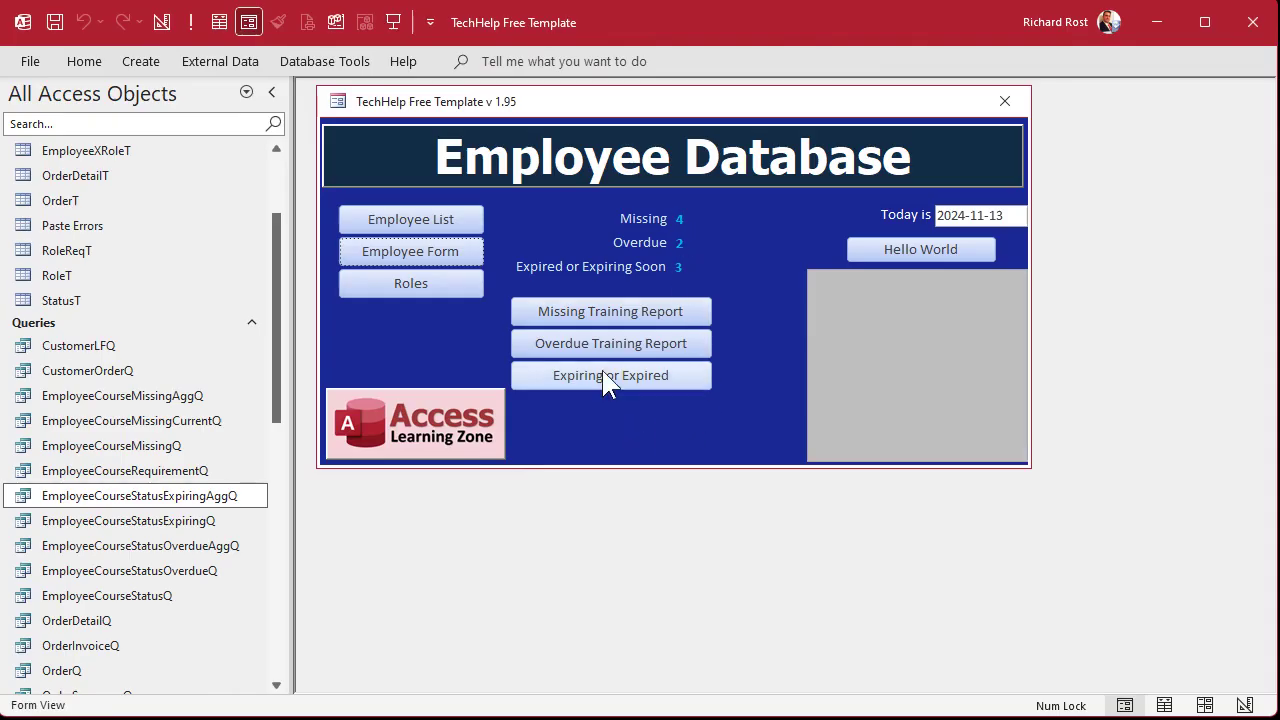
{"action": "left_click", "coordinate": [607, 378]}
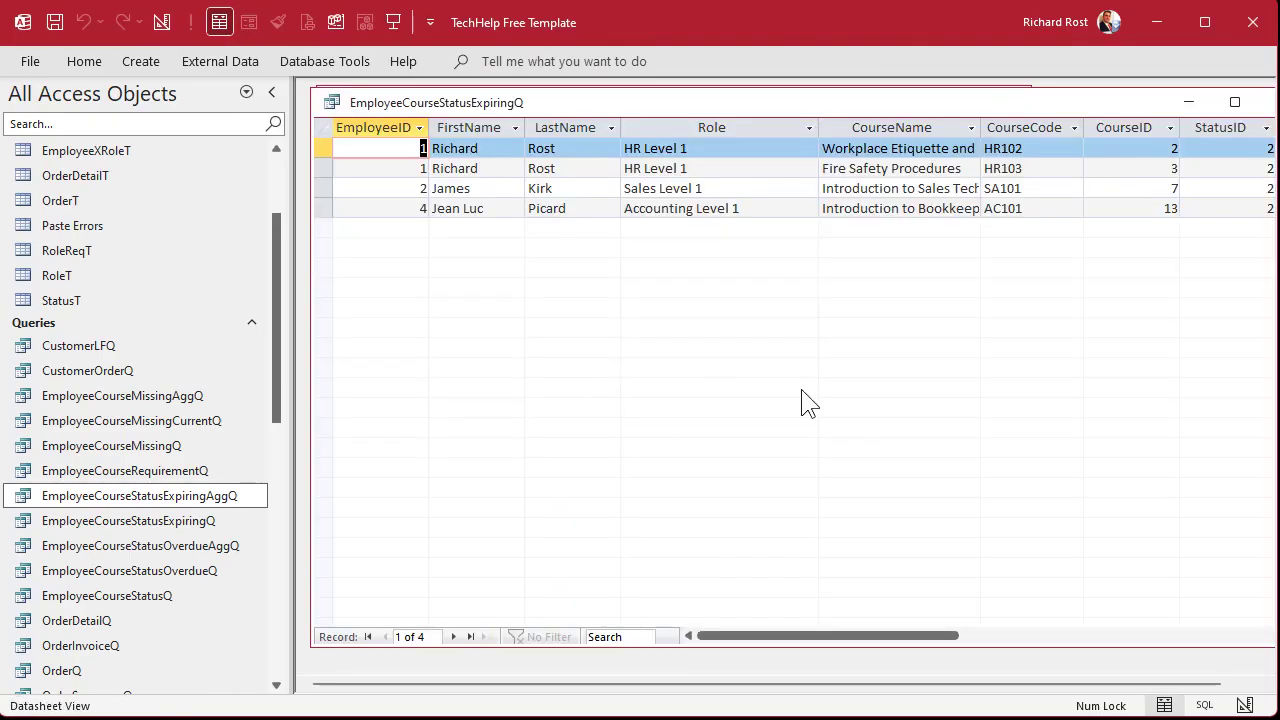
{"action": "left_click", "coordinate": [336, 102]}
{"action": "left_click", "coordinate": [363, 244]}
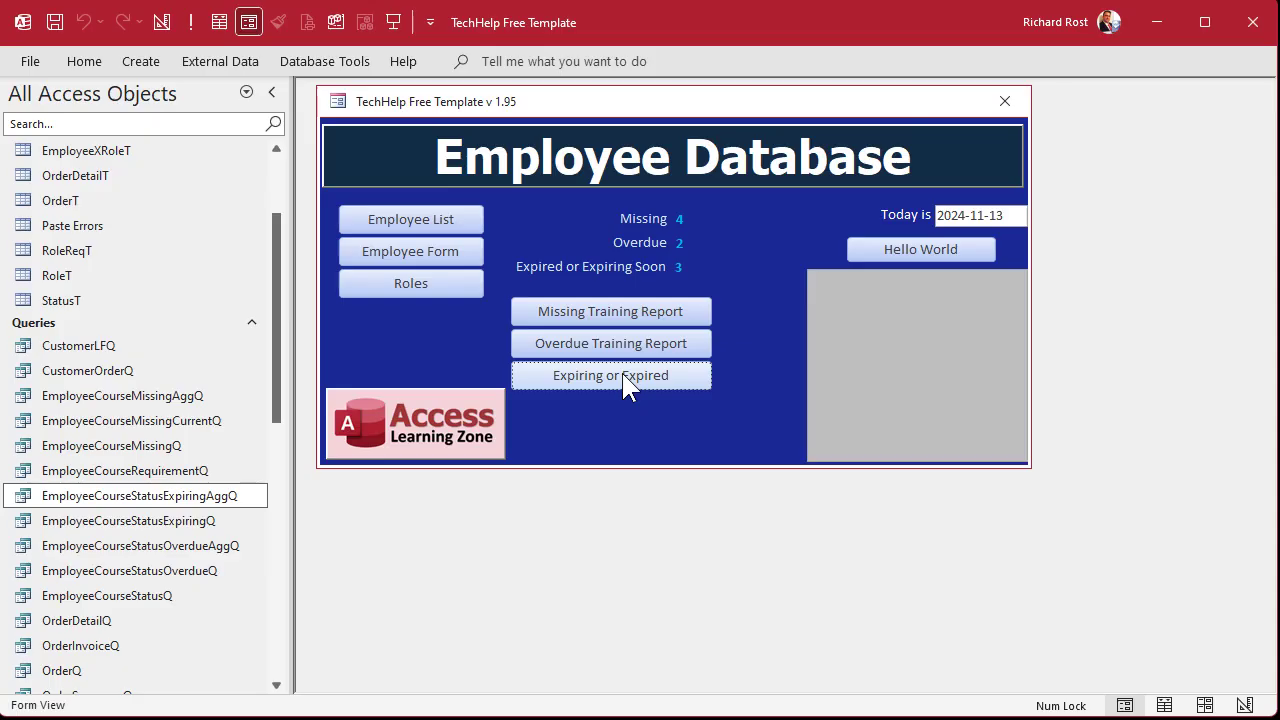
For employee 5, assign the role AC - Accounting Level 1, requery the missing courses, and add AC101 to the employee's courses.
{"action": "left_click", "coordinate": [418, 216]}
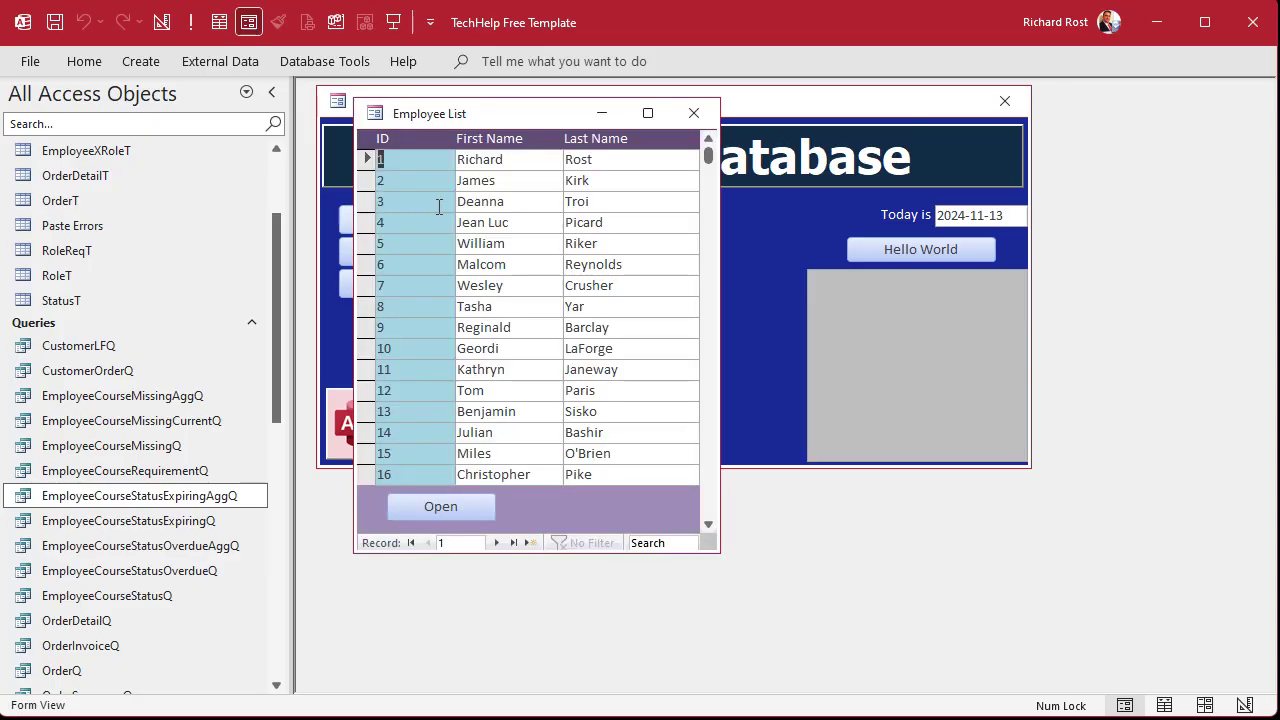
{"action": "double_click", "coordinate": [418, 243]}
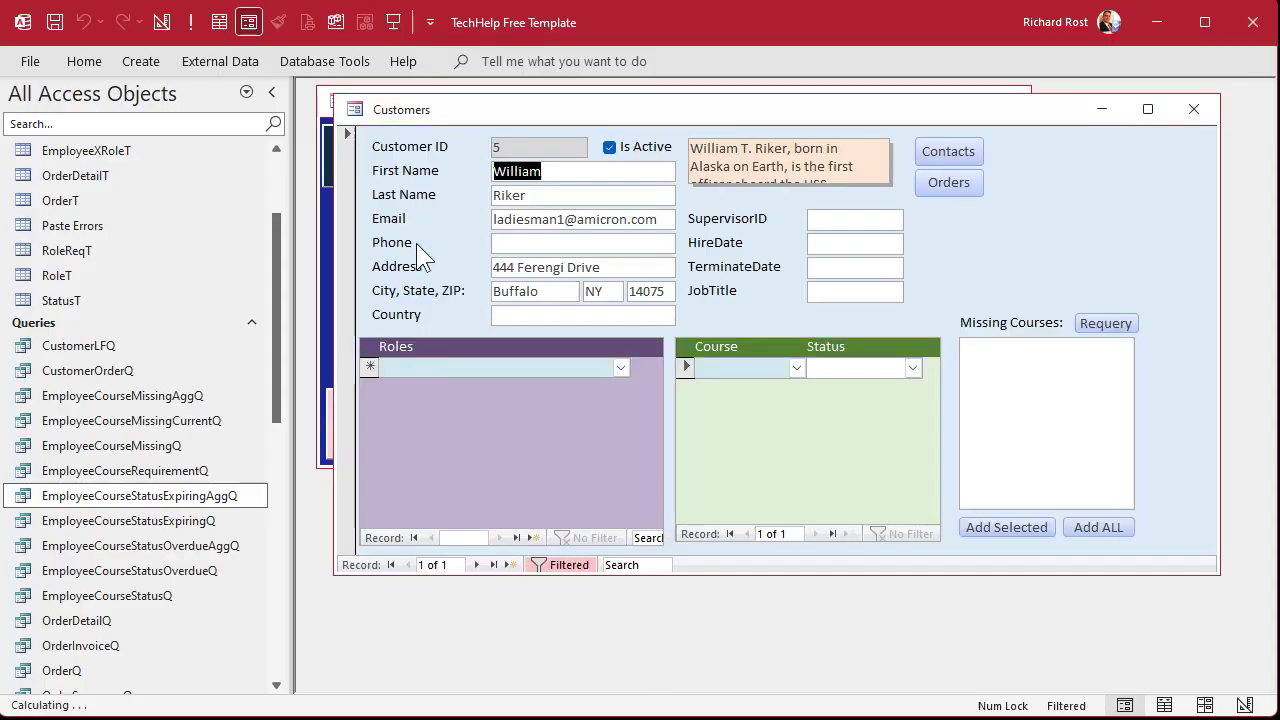
{"action": "left_click", "coordinate": [620, 369]}
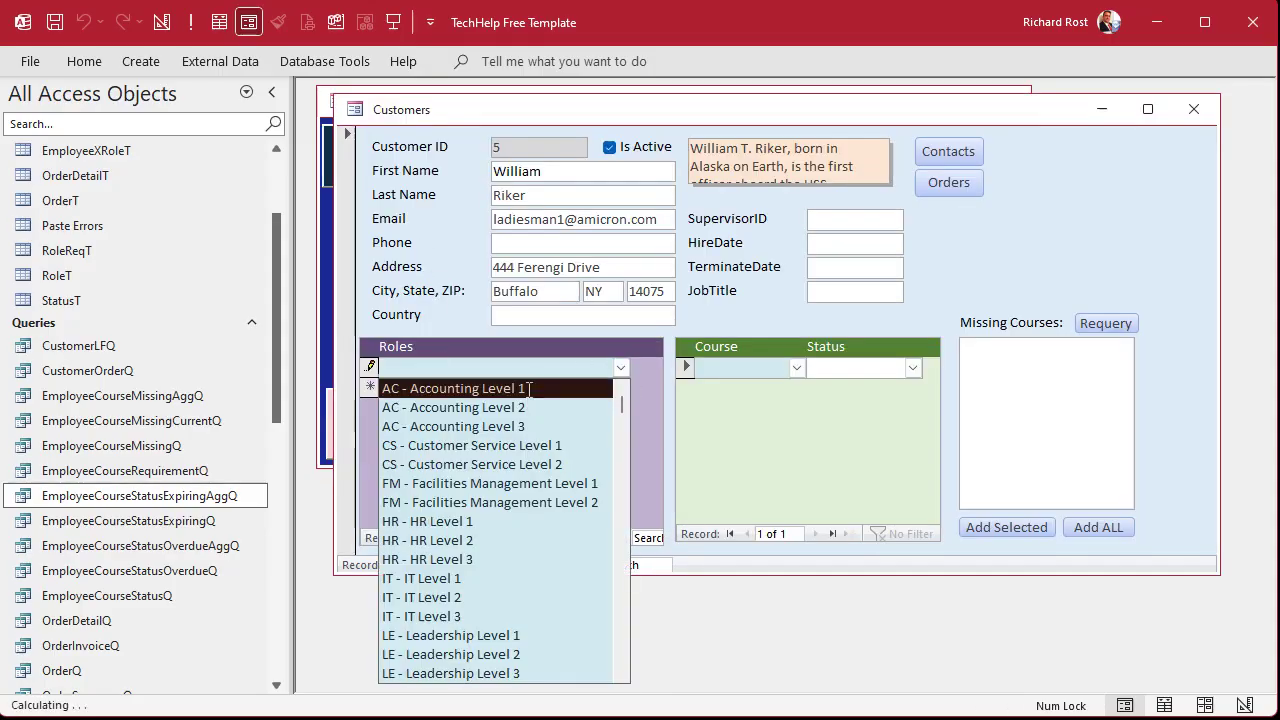
{"action": "left_click", "coordinate": [530, 384]}
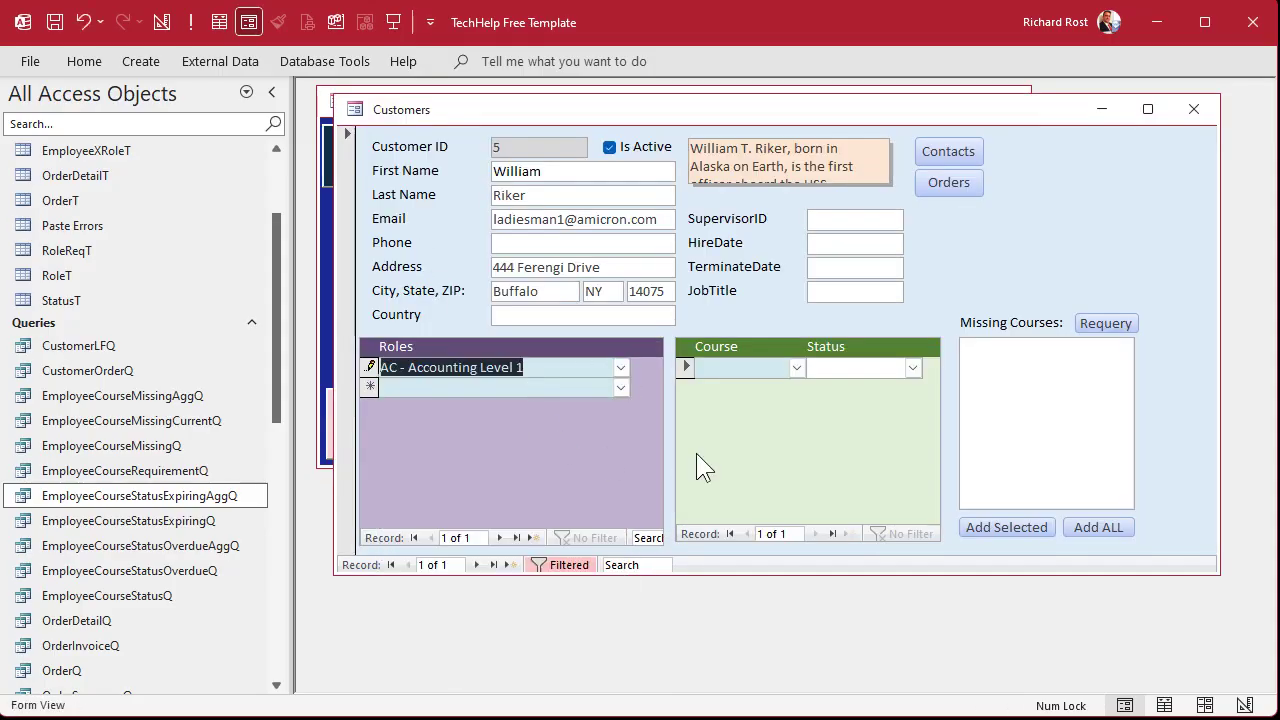
{"action": "left_click", "coordinate": [1105, 323]}
{"action": "double_click", "coordinate": [1060, 349]}
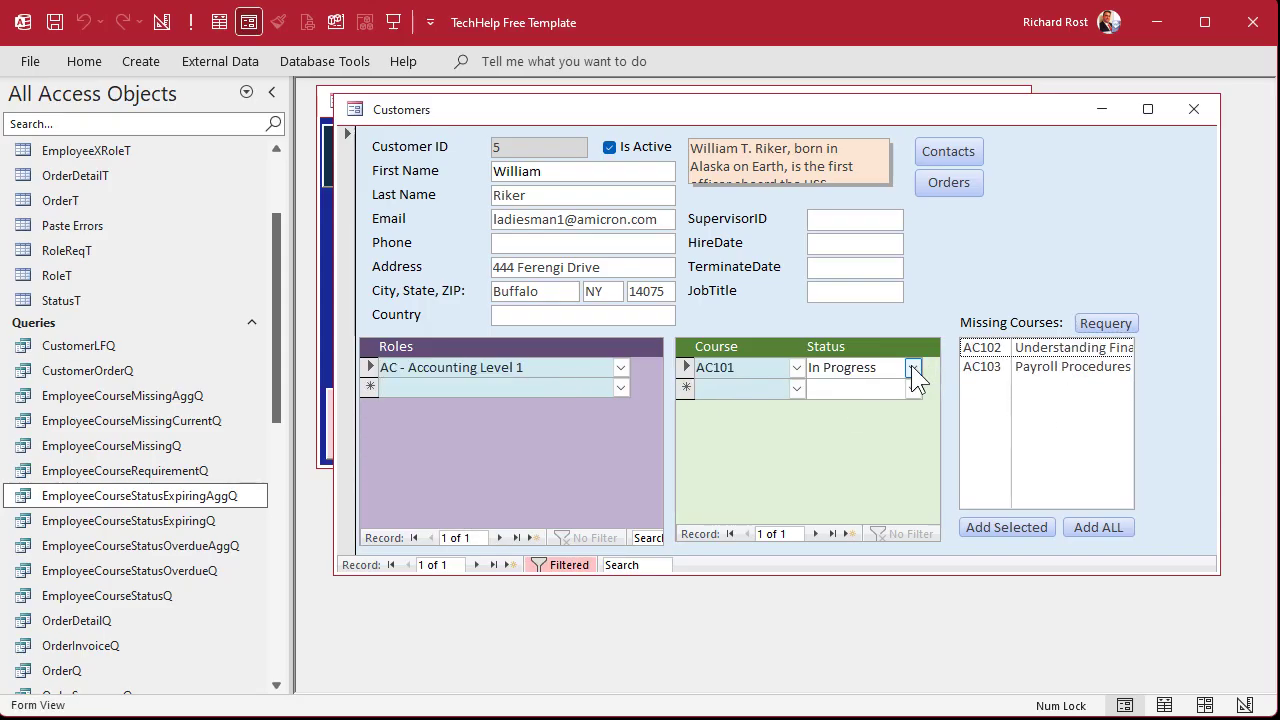
Set the status of employee 5's AC101 course to Expired and close the course and employee forms.
{"action": "double_click", "coordinate": [748, 368]}
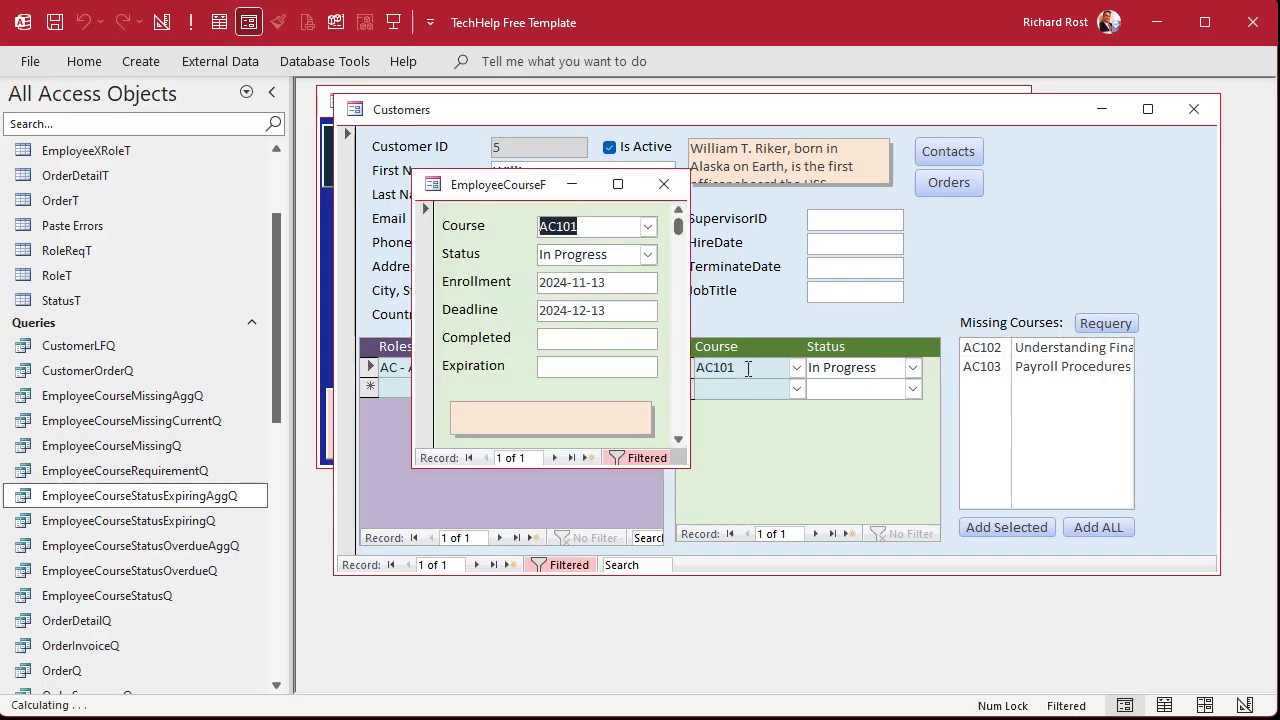
{"action": "left_click", "coordinate": [649, 255]}
{"action": "left_click", "coordinate": [646, 331]}
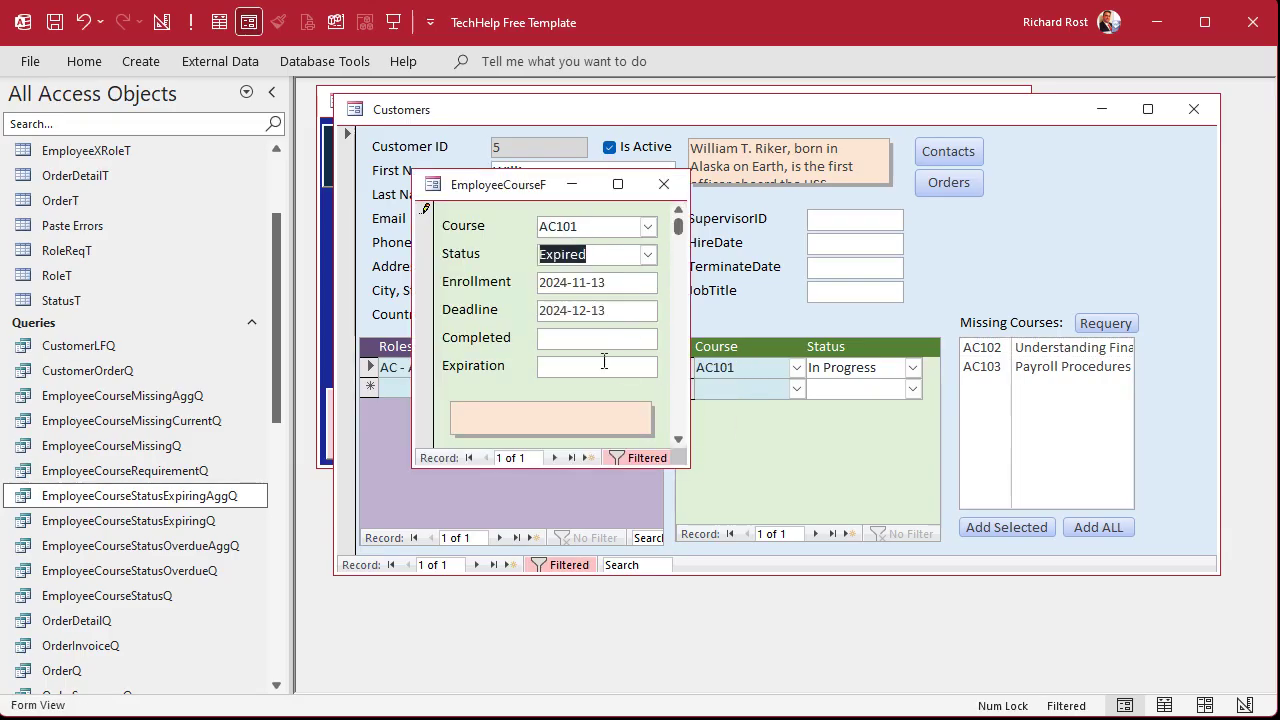
{"action": "left_click", "coordinate": [663, 184]}
{"action": "left_click", "coordinate": [1194, 109]}
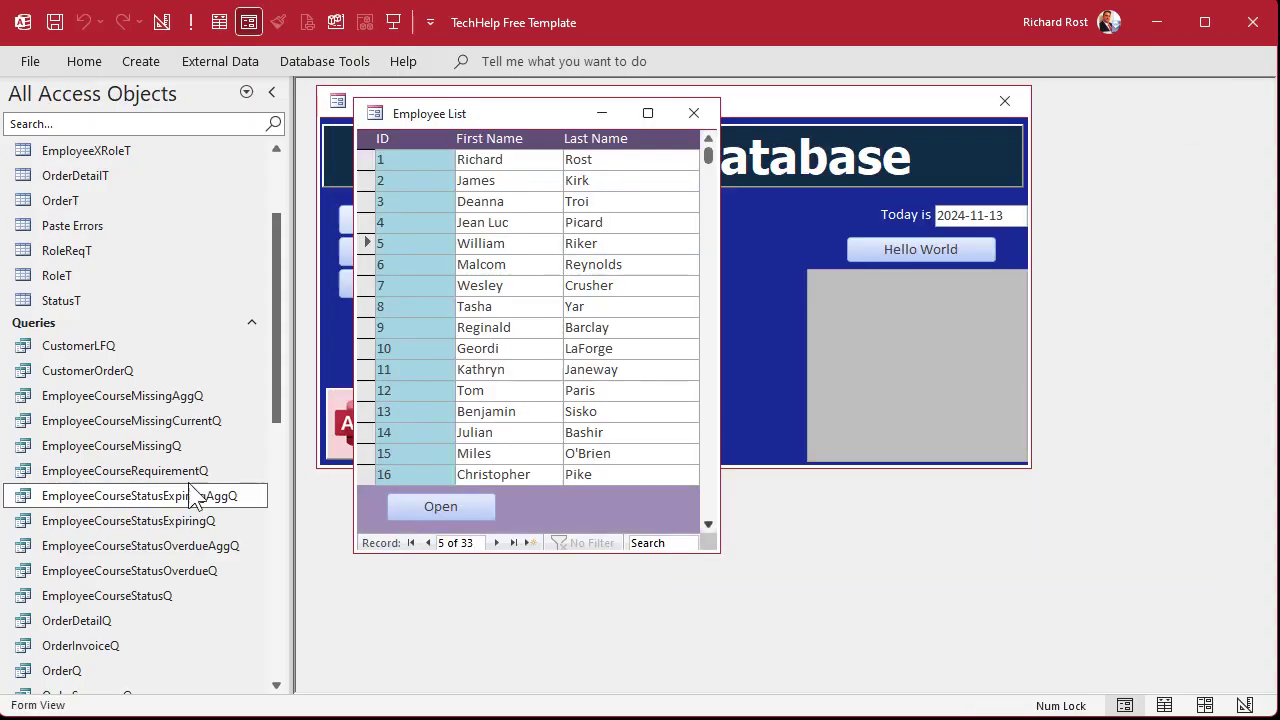
Add 4 as an alternative StatusID criterion in EmployeeCourseStatusExpiringQ, run the query, and check the status and date columns.
{"action": "double_click", "coordinate": [149, 521]}
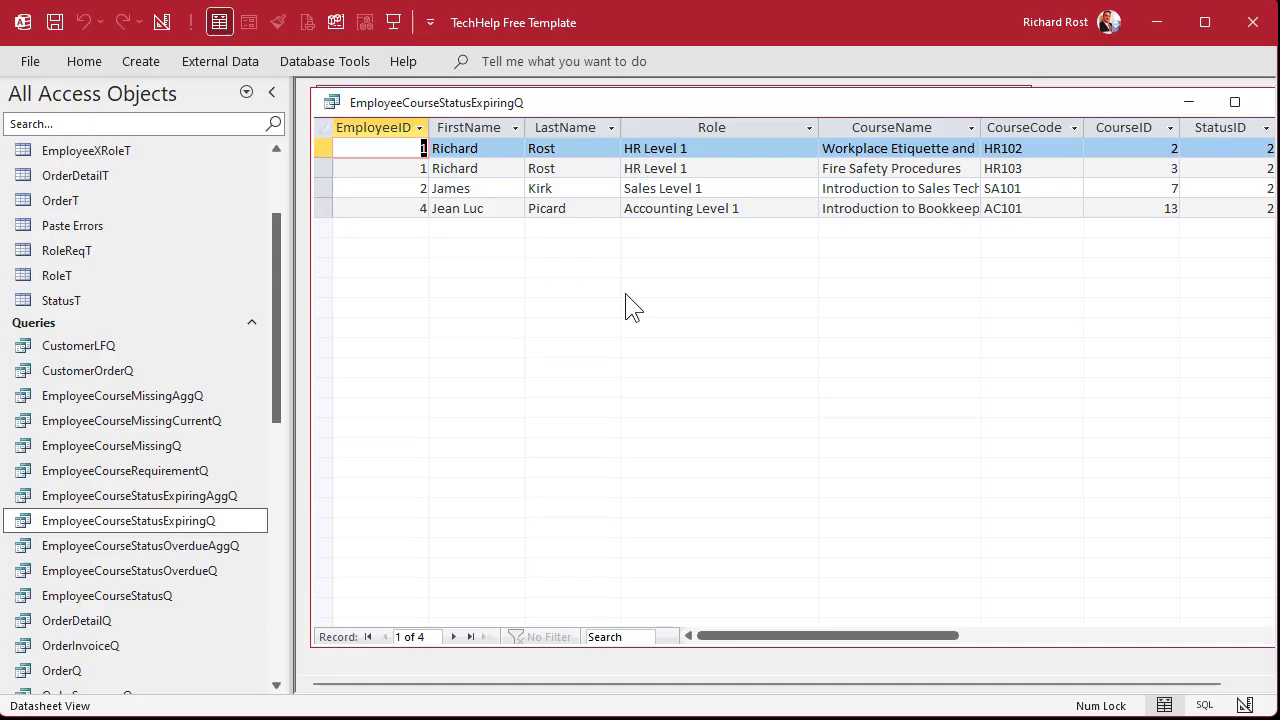
{"action": "key", "text": "ctrl+w"}
{"action": "right_click", "coordinate": [115, 521]}
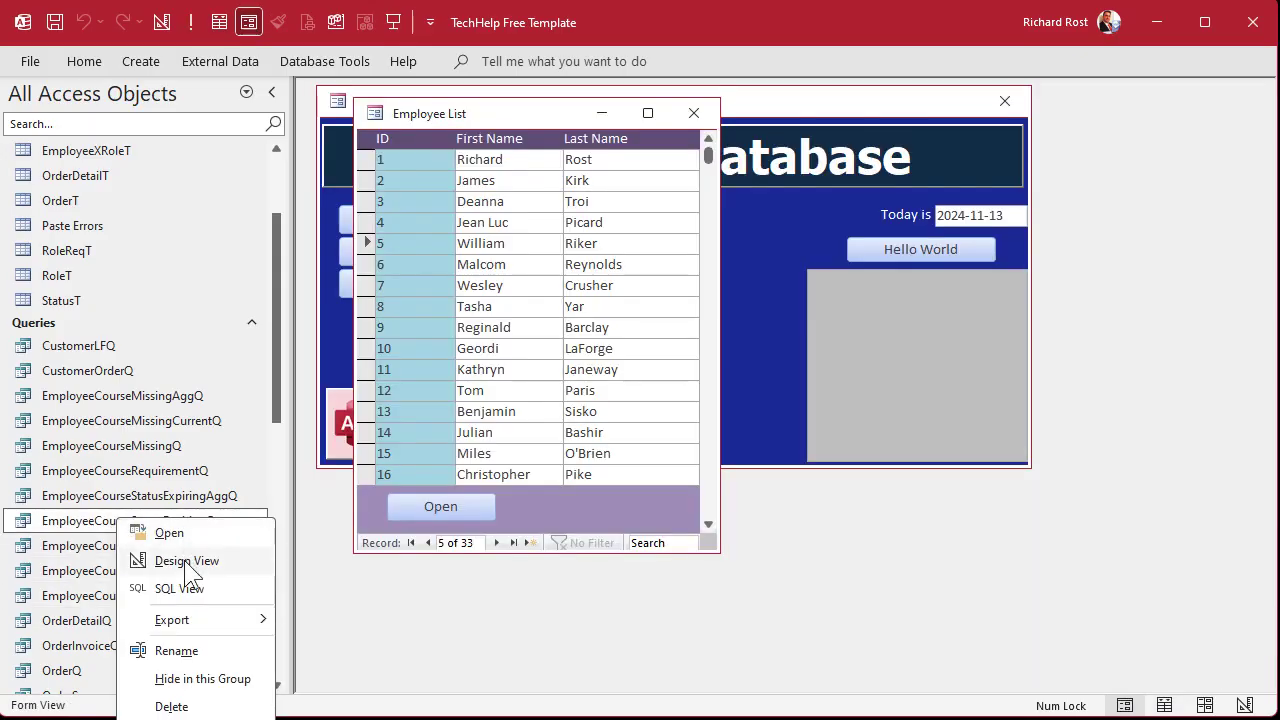
{"action": "left_click", "coordinate": [186, 560]}
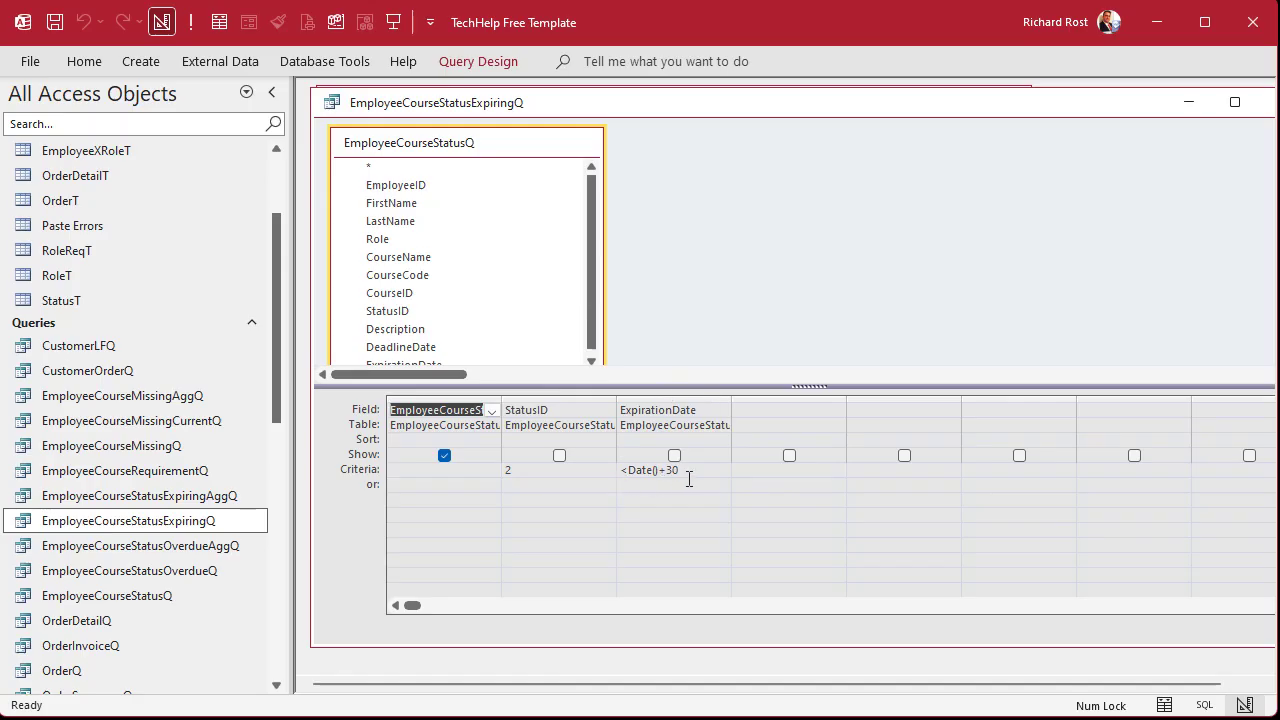
{"action": "left_click", "coordinate": [537, 484]}
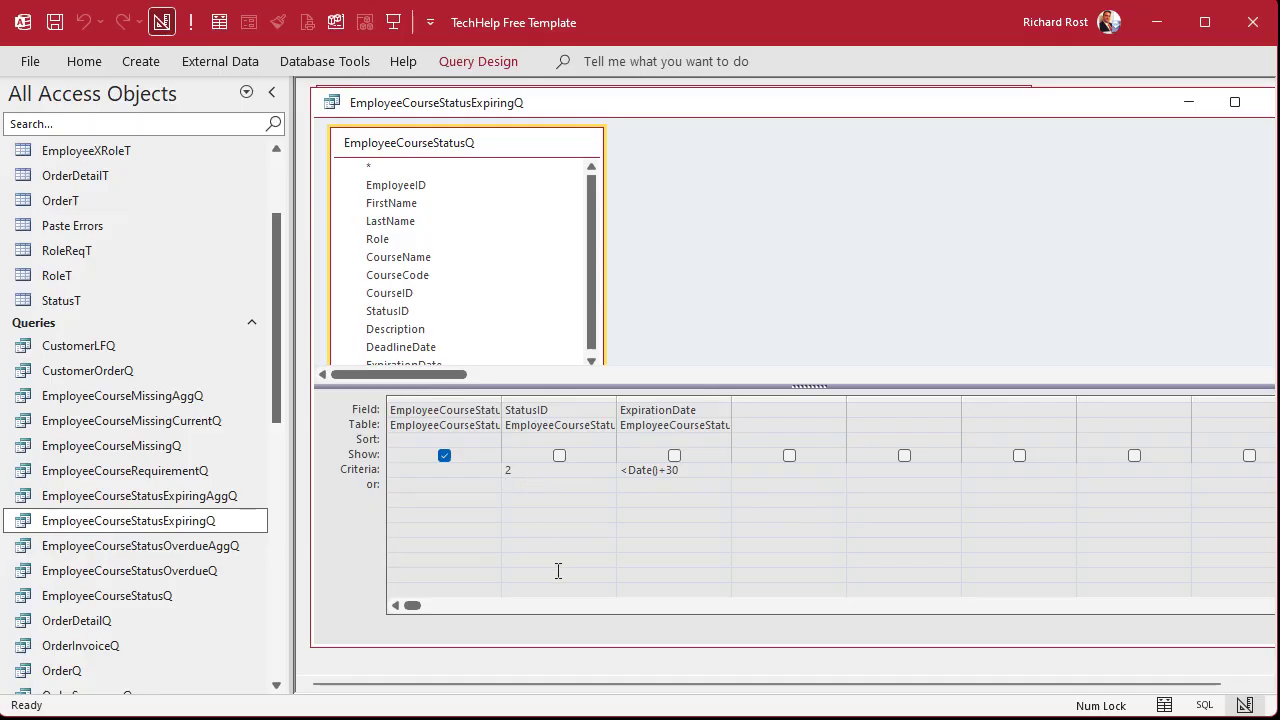
{"action": "type", "text": "4"}
{"action": "left_click", "coordinate": [549, 495]}
{"action": "left_click", "coordinate": [199, 23]}
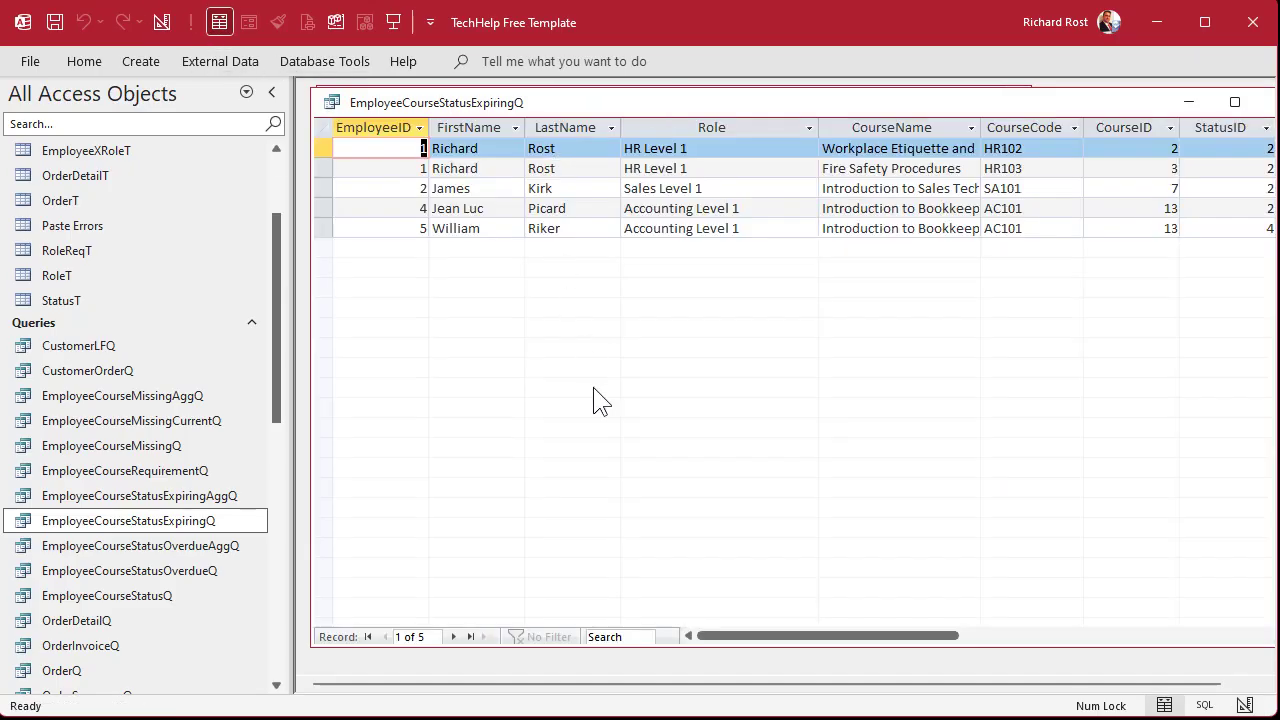
{"action": "left_click_drag", "start_coordinate": [751, 637], "coordinate": [952, 638]}
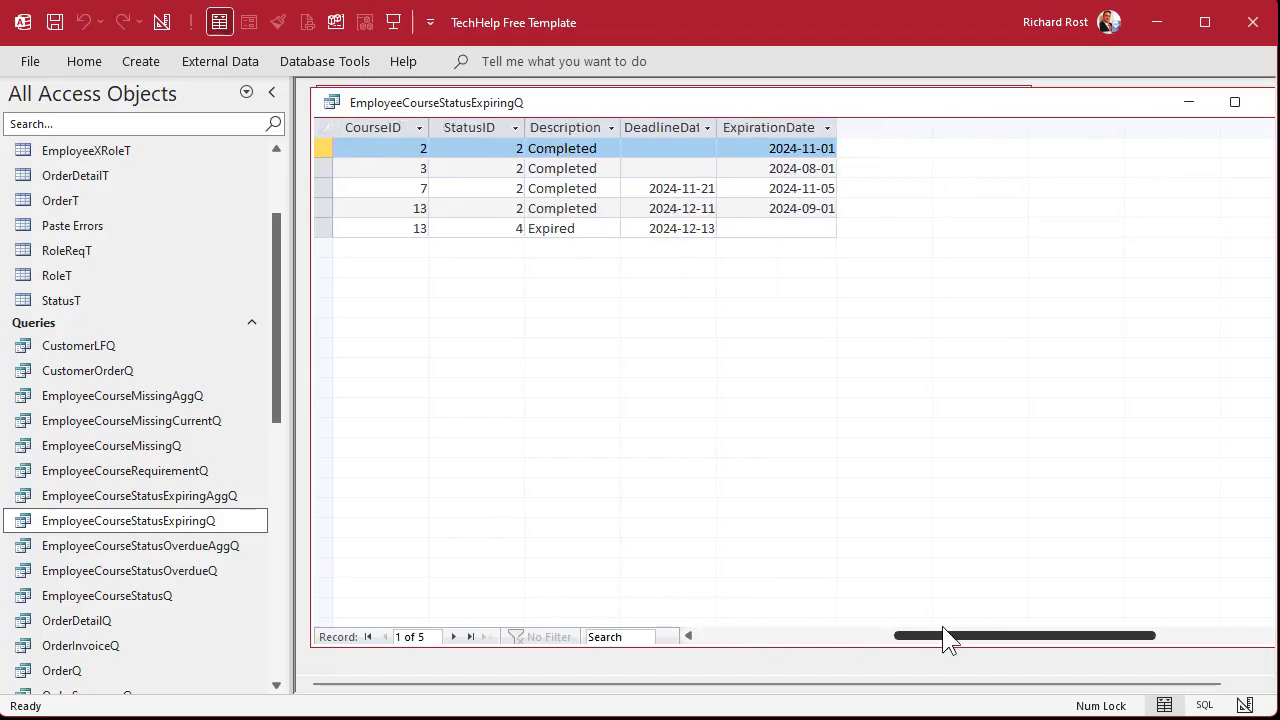
{"action": "key", "text": "Home"}
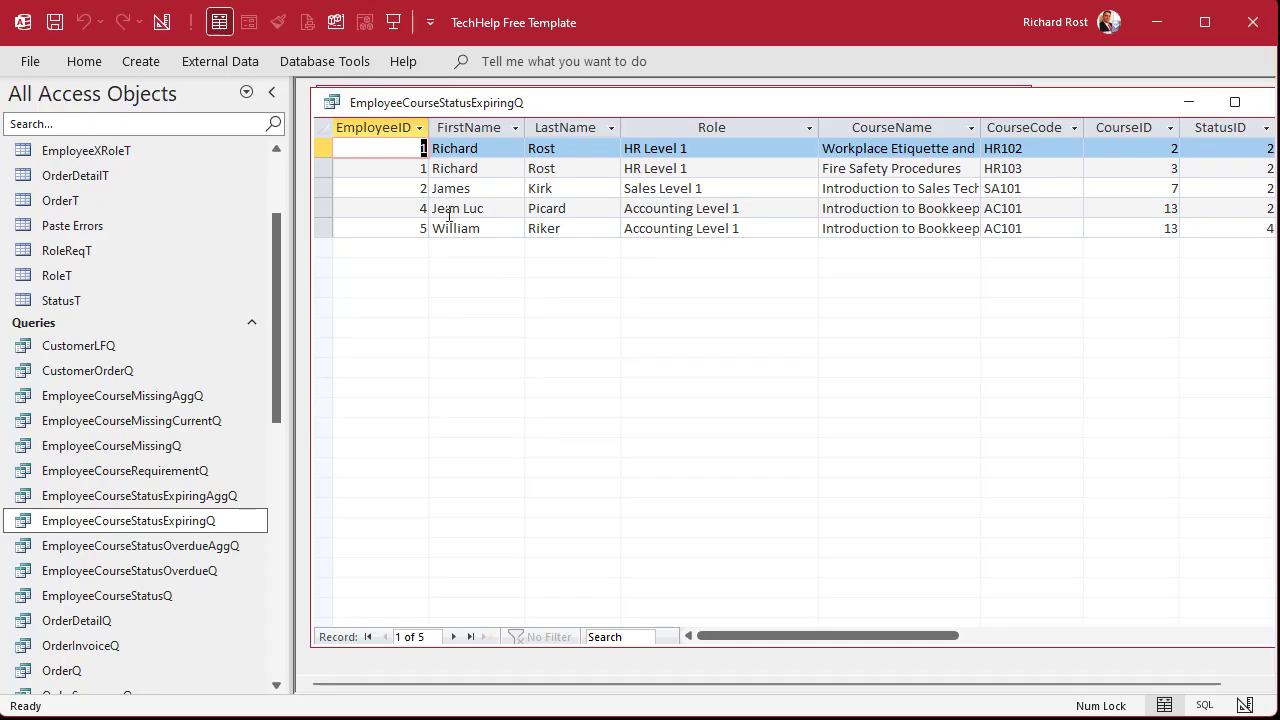
Recheck the criteria and results of EmployeeCourseStatusExpiringQ, close it saving its design, and recalculate the main menu counts.
{"action": "left_click", "coordinate": [161, 21]}
{"action": "left_click", "coordinate": [671, 487]}
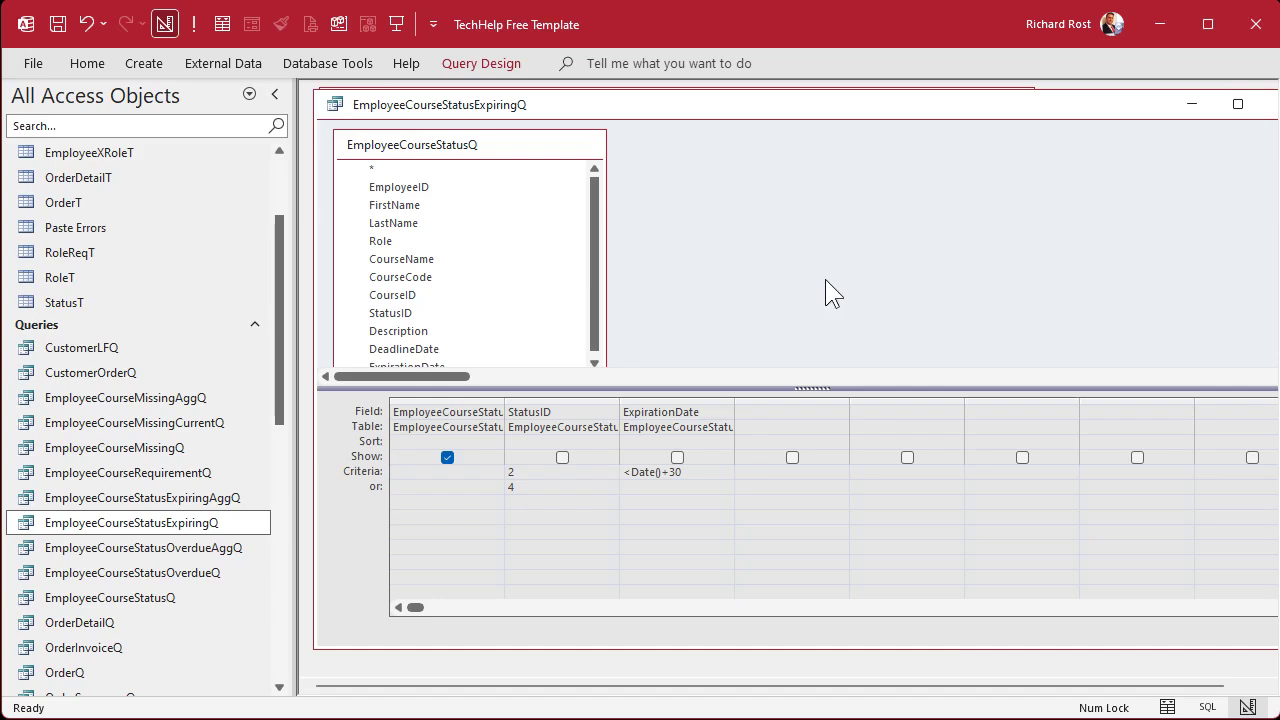
{"action": "left_click", "coordinate": [222, 24]}
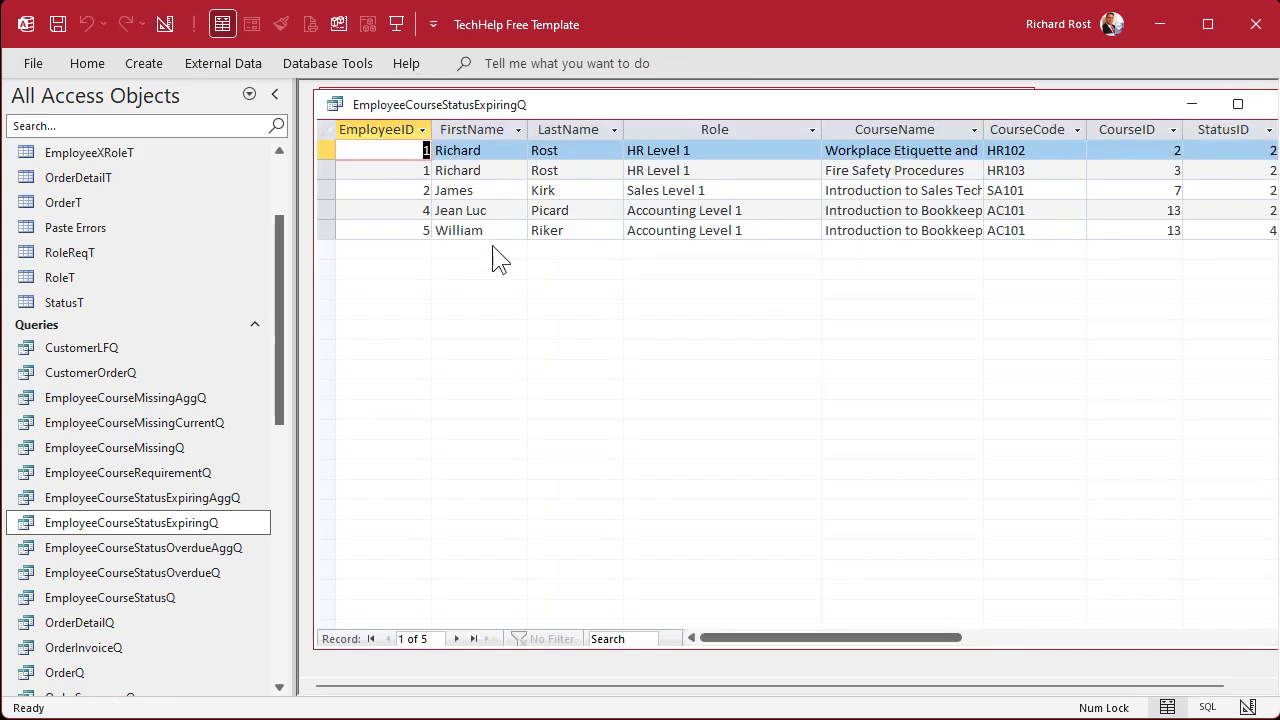
{"action": "double_click", "coordinate": [352, 104]}
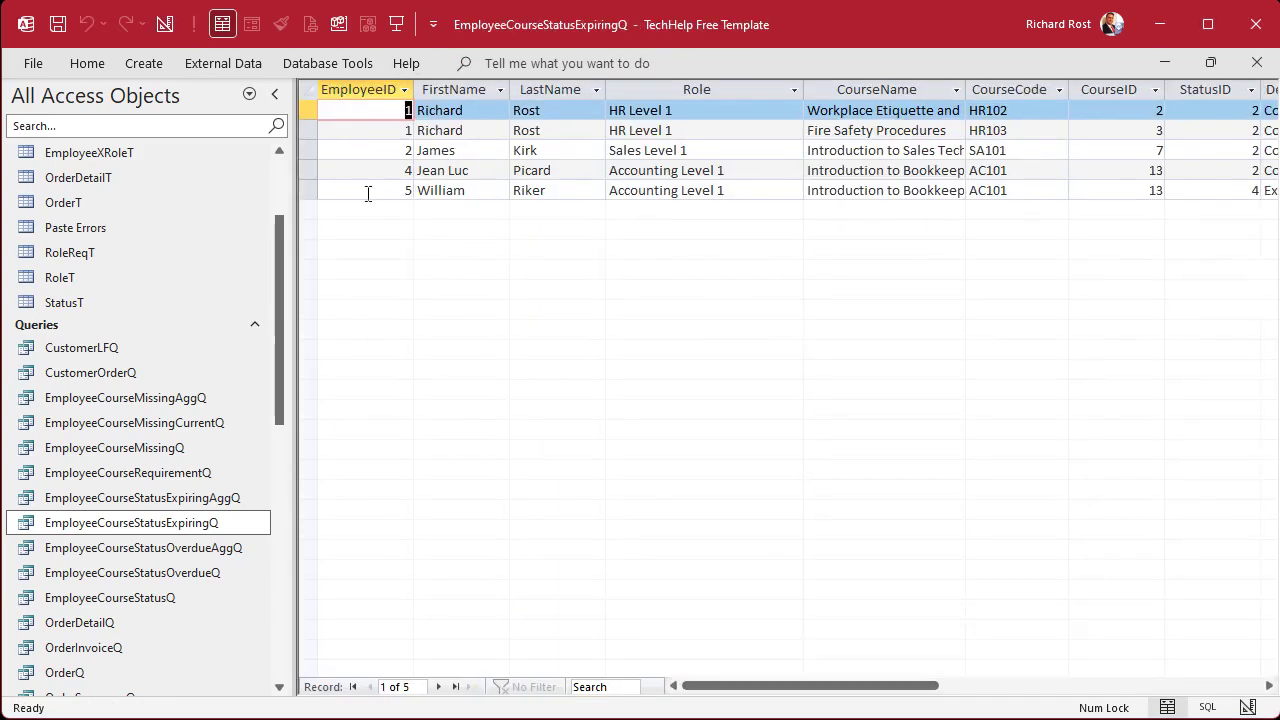
{"action": "left_click", "coordinate": [1210, 62]}
{"action": "left_click", "coordinate": [338, 104]}
{"action": "left_click", "coordinate": [340, 103]}
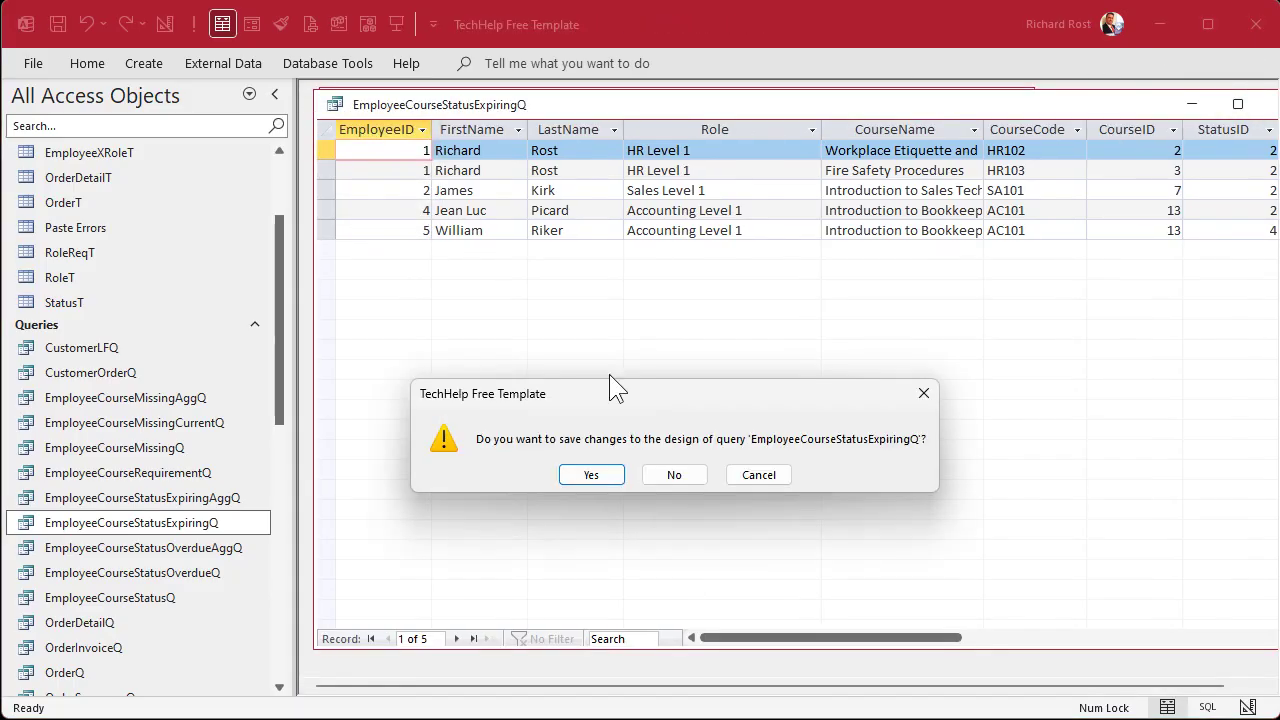
{"action": "left_click", "coordinate": [613, 474]}
{"action": "left_click", "coordinate": [803, 236]}
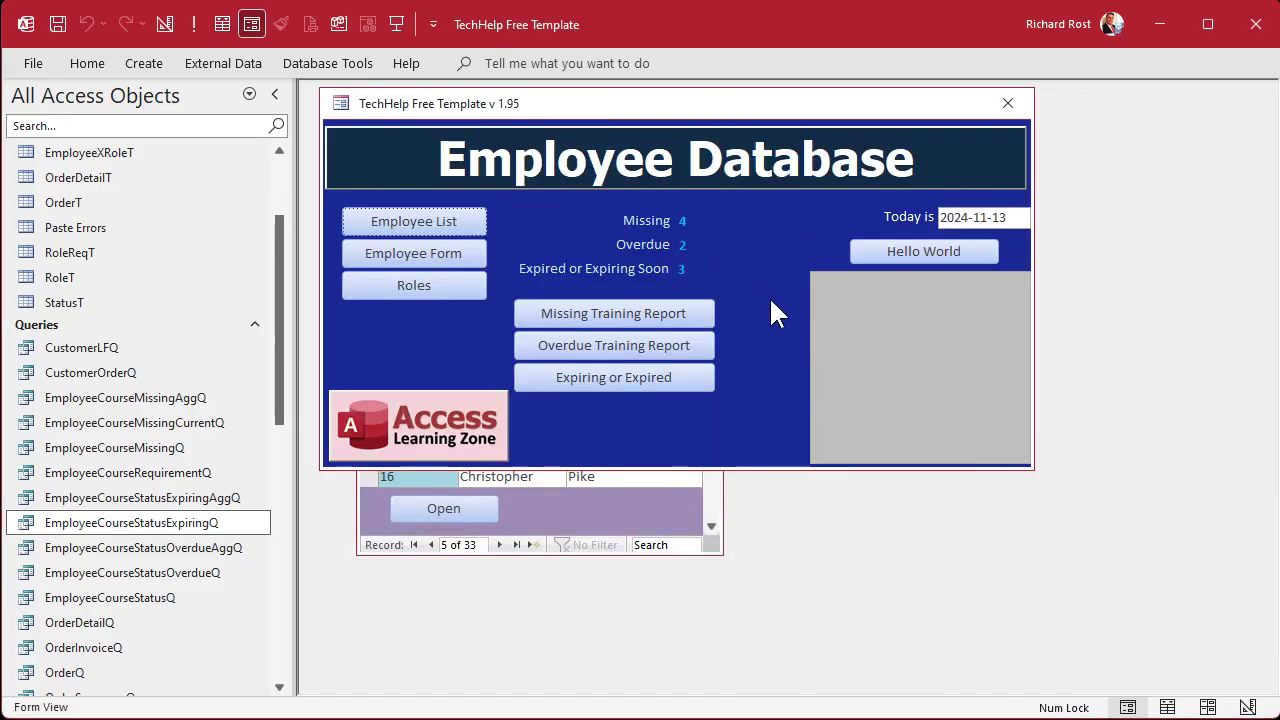
{"action": "key", "text": "F9"}
In the main menu's design, duplicate the Expiring or Expired button, caption the copy "Refresh", and place it directly beneath the original.
{"action": "right_click", "coordinate": [764, 248]}
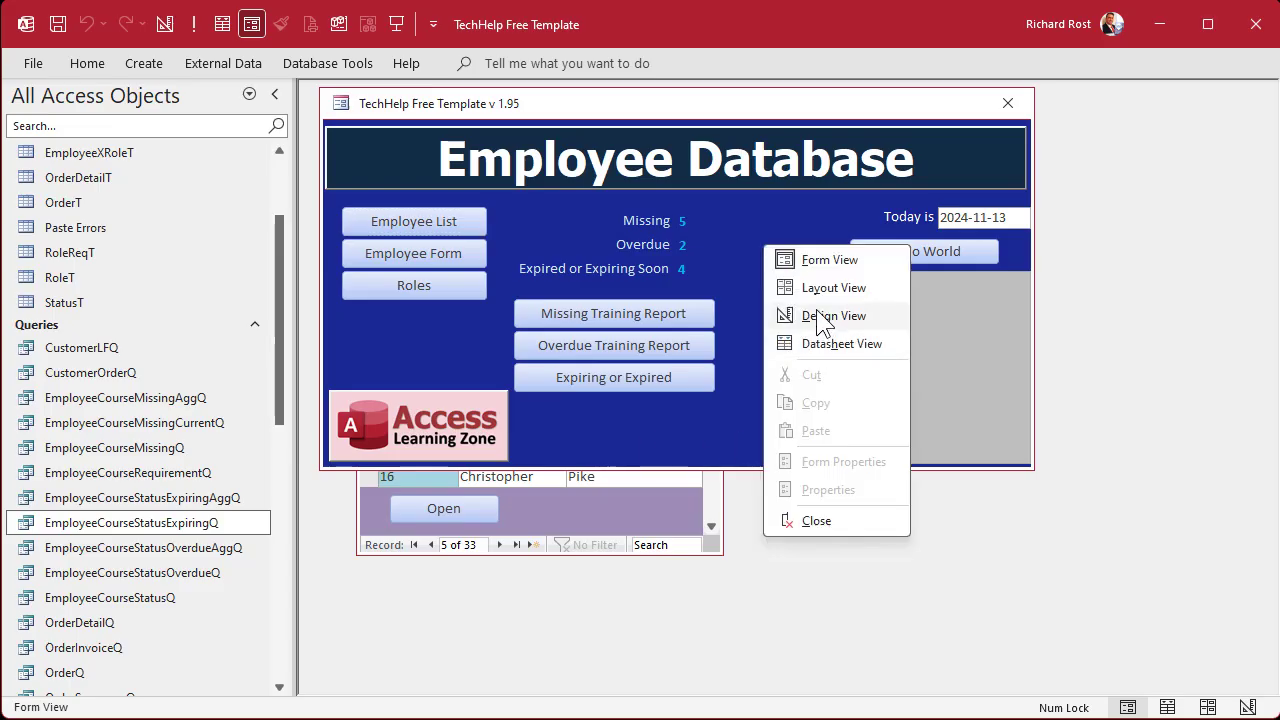
{"action": "left_click", "coordinate": [815, 316]}
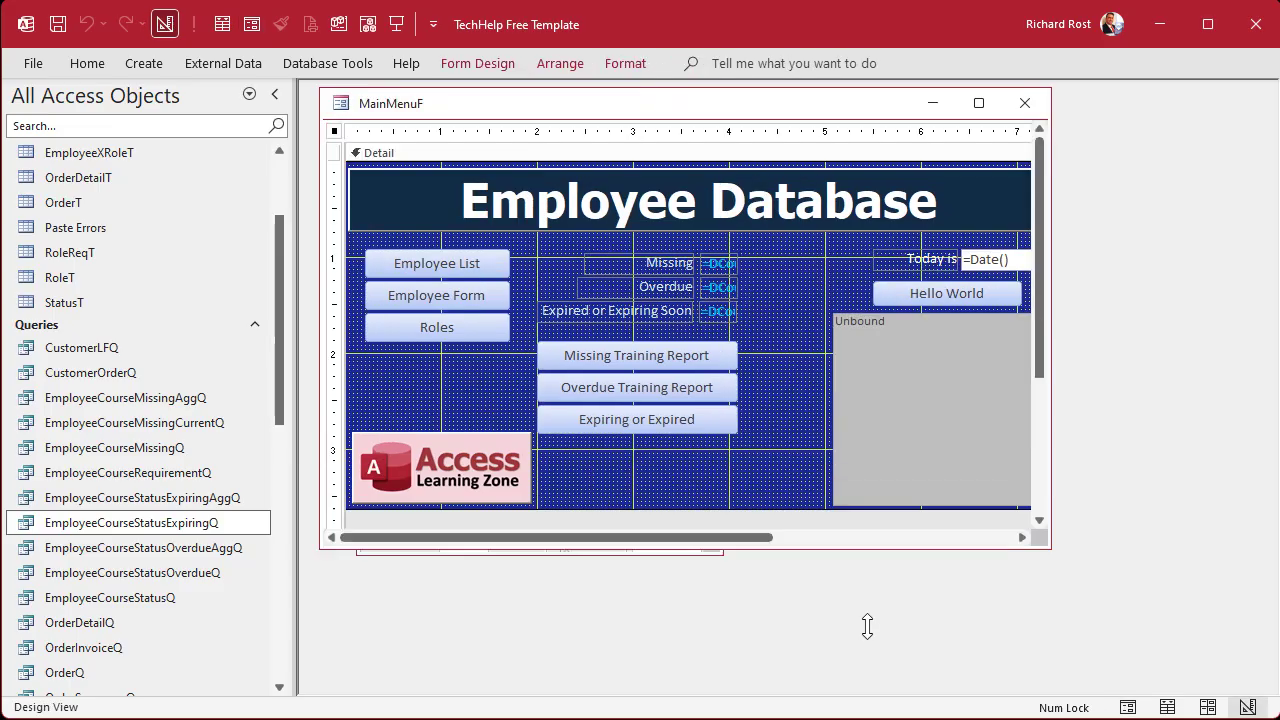
{"action": "left_click", "coordinate": [670, 414]}
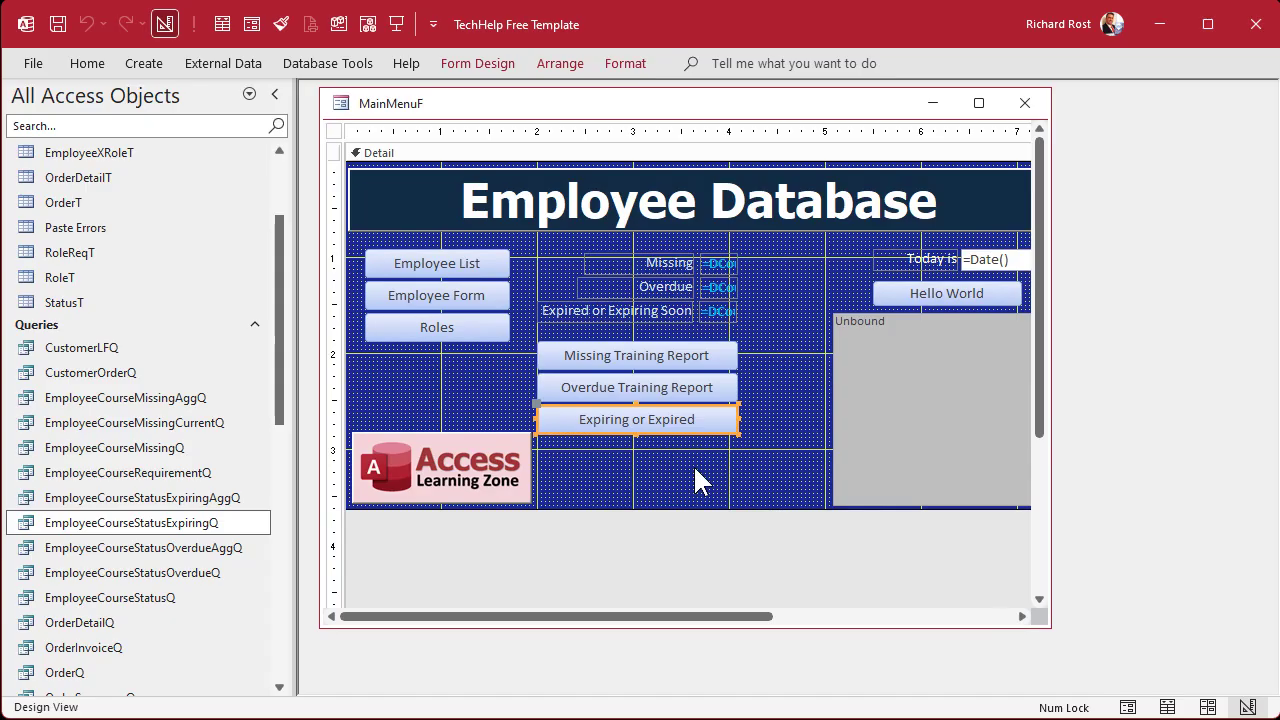
{"action": "key", "text": "ctrl+c"}
{"action": "key", "text": "ctrl+v"}
{"action": "left_click_drag", "start_coordinate": [700, 455], "coordinate": [543, 450]}
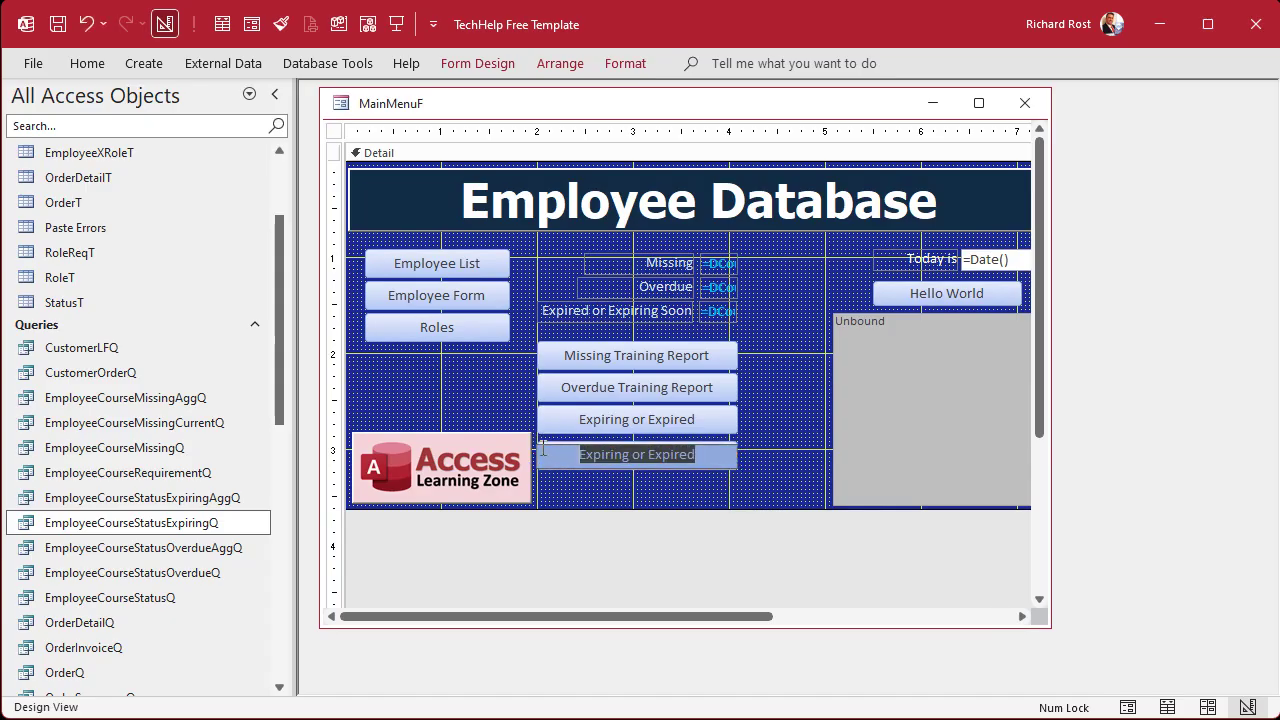
{"action": "type", "text": "Refresh"}
{"action": "key", "text": "Return"}
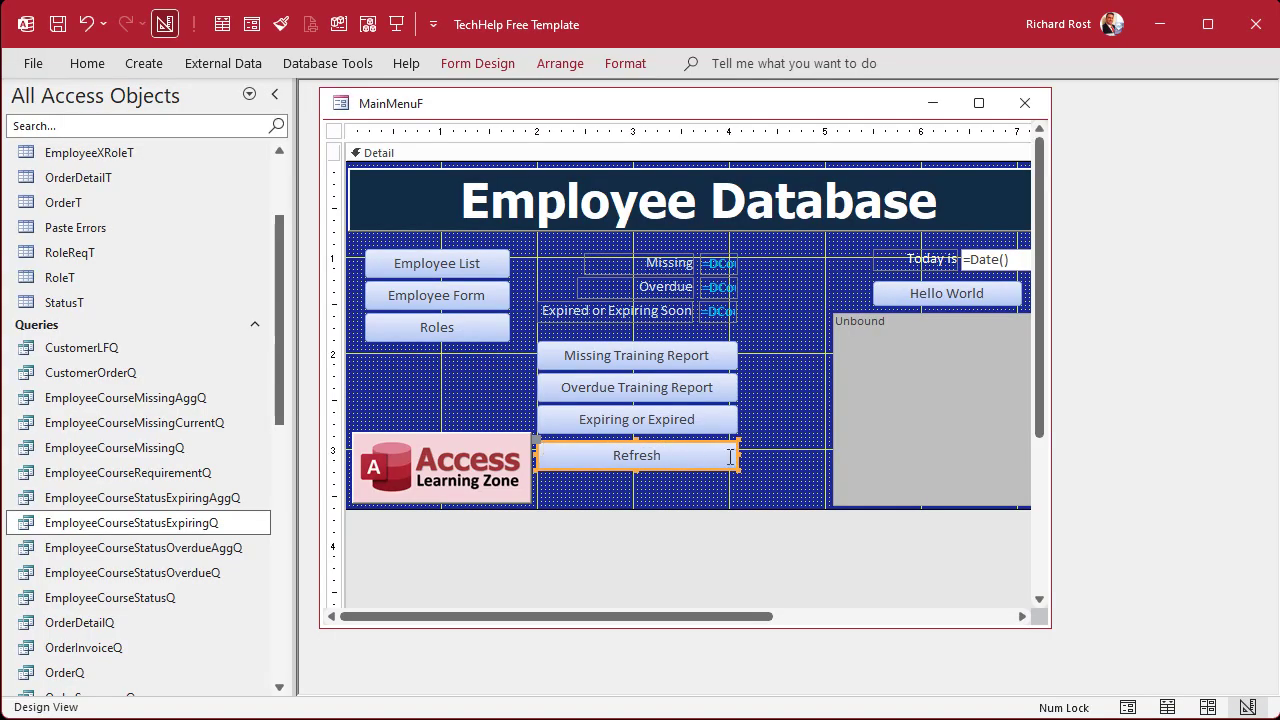
{"action": "left_click", "coordinate": [701, 437]}
{"action": "left_click_drag", "start_coordinate": [676, 453], "coordinate": [675, 449]}
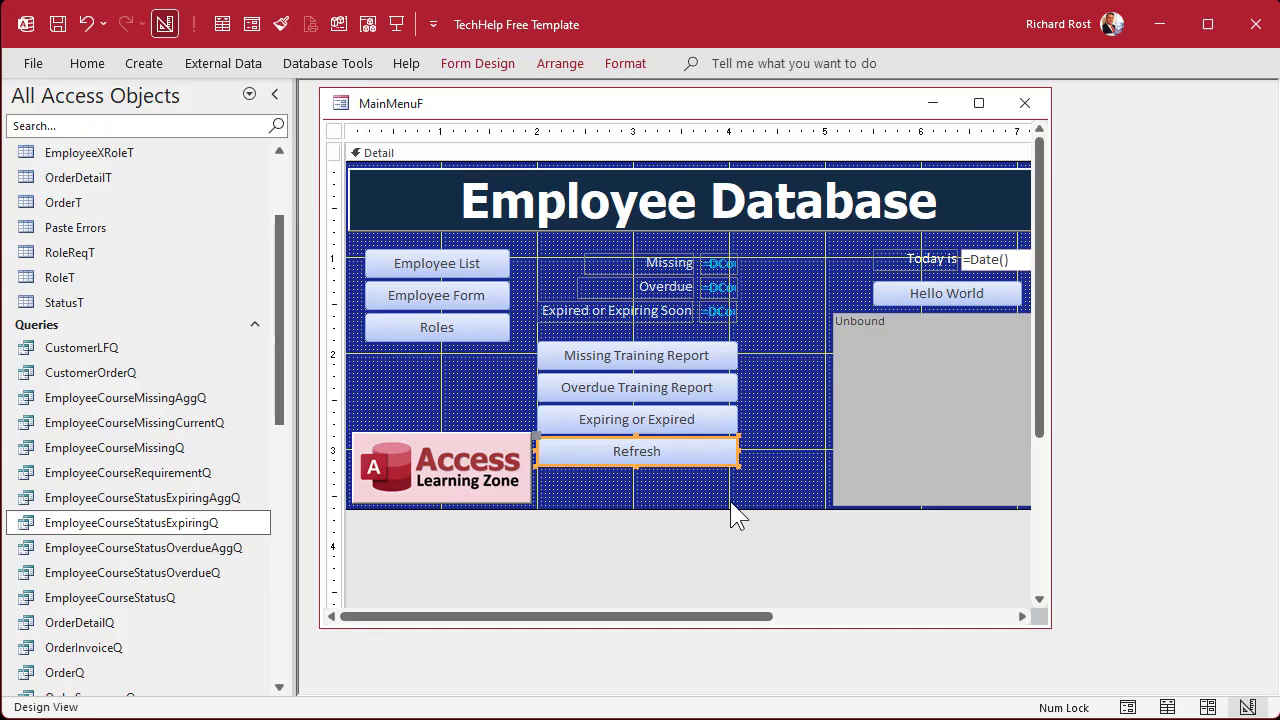
Add the click event code Me.Refresh to the Refresh button.
{"action": "right_click", "coordinate": [674, 456]}
{"action": "left_click", "coordinate": [725, 465]}
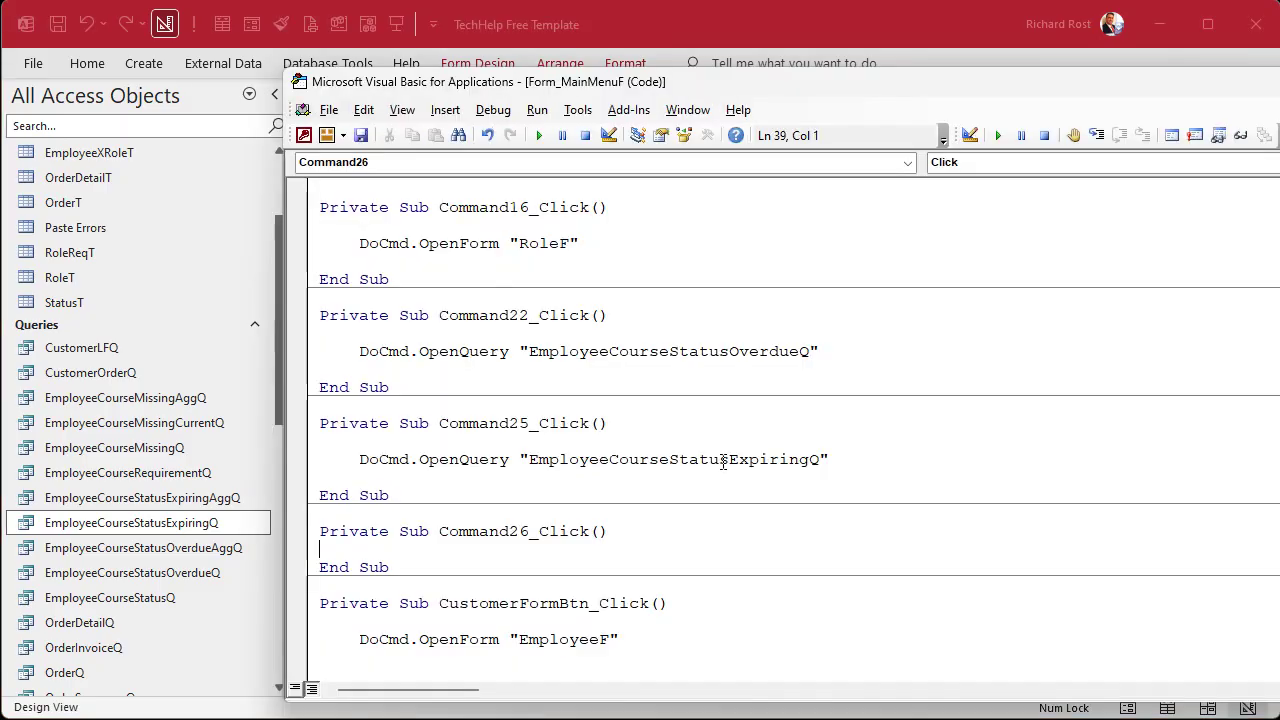
{"action": "key", "text": "Return"}
{"action": "key", "text": "Tab"}
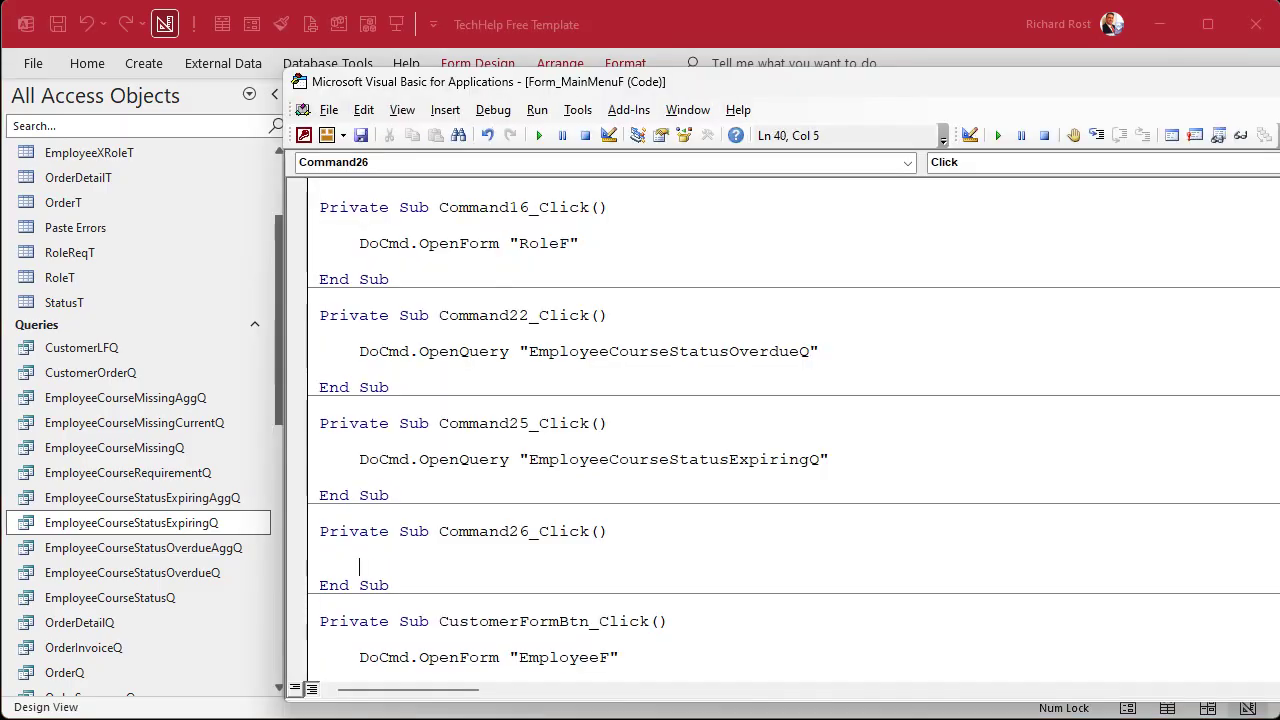
{"action": "type", "text": "me.refr"}
{"action": "key", "text": "Return"}
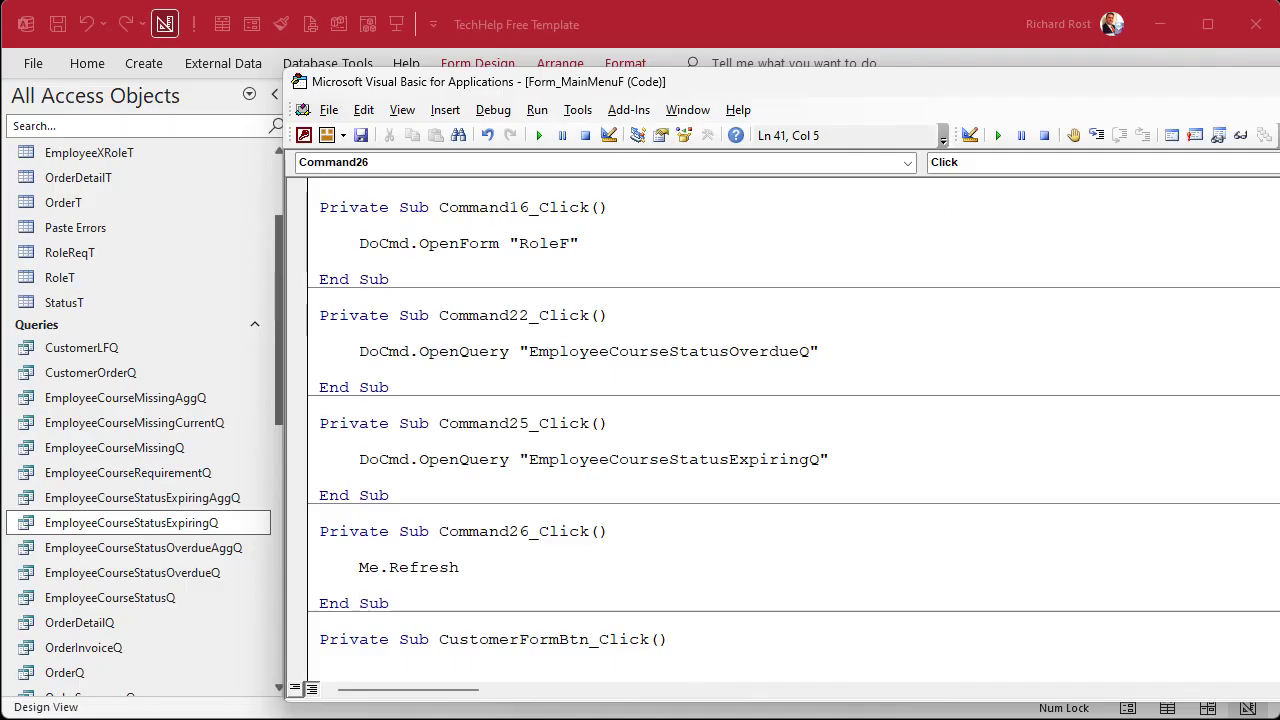
Return to the main menu form, close and reopen it, and test the Refresh button.
{"action": "key", "text": "alt+F11"}
{"action": "left_click_drag", "start_coordinate": [799, 335], "coordinate": [688, 477]}
{"action": "left_click", "coordinate": [799, 409]}
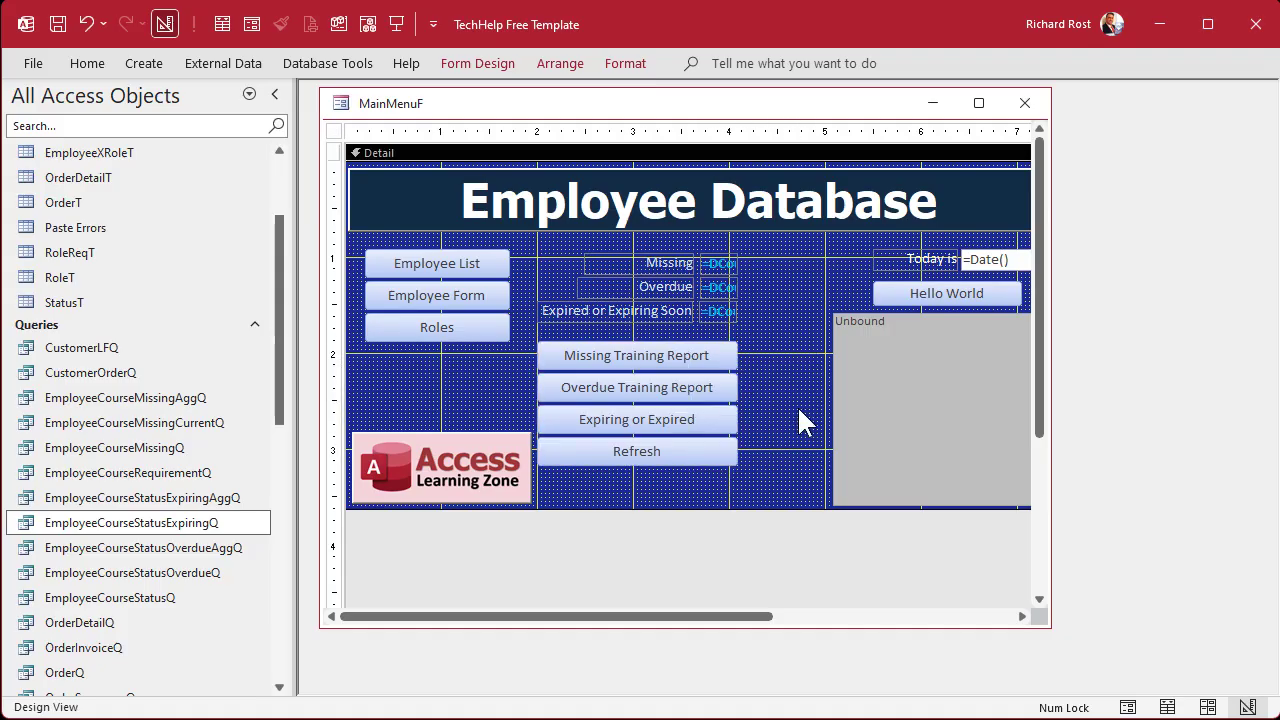
{"action": "left_click", "coordinate": [1024, 103]}
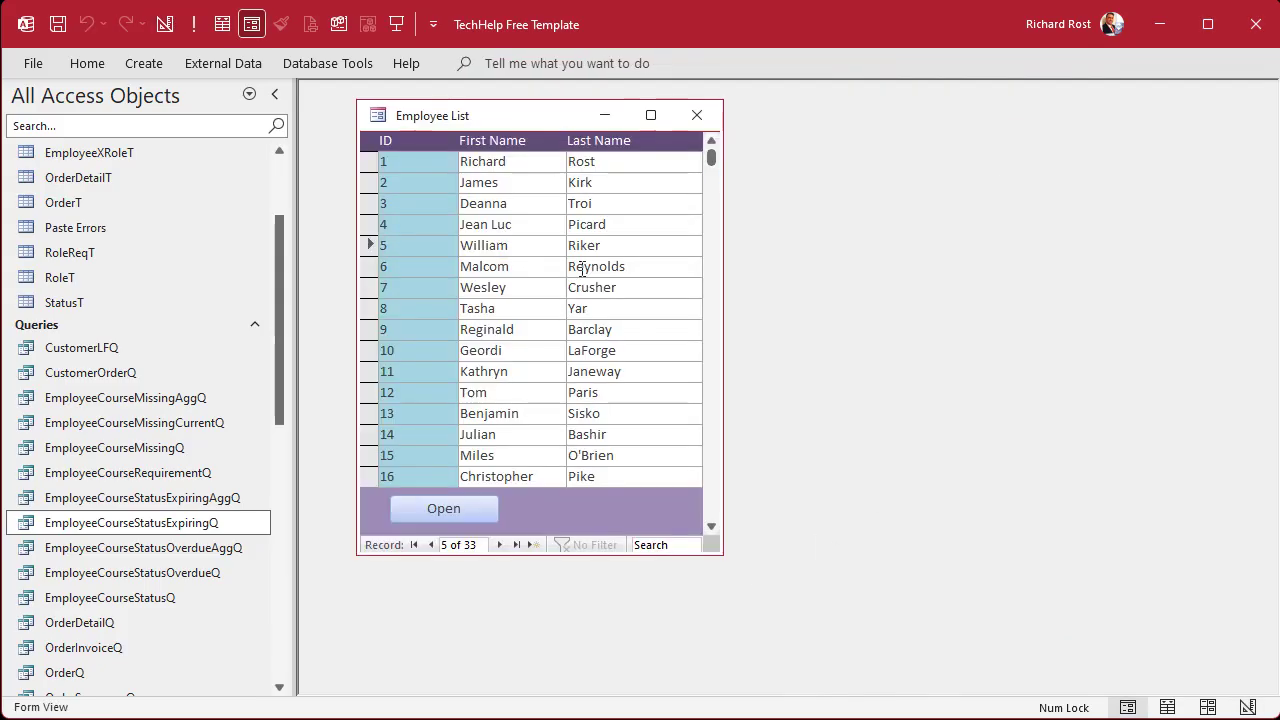
{"action": "left_click", "coordinate": [398, 24]}
{"action": "left_click", "coordinate": [621, 417]}
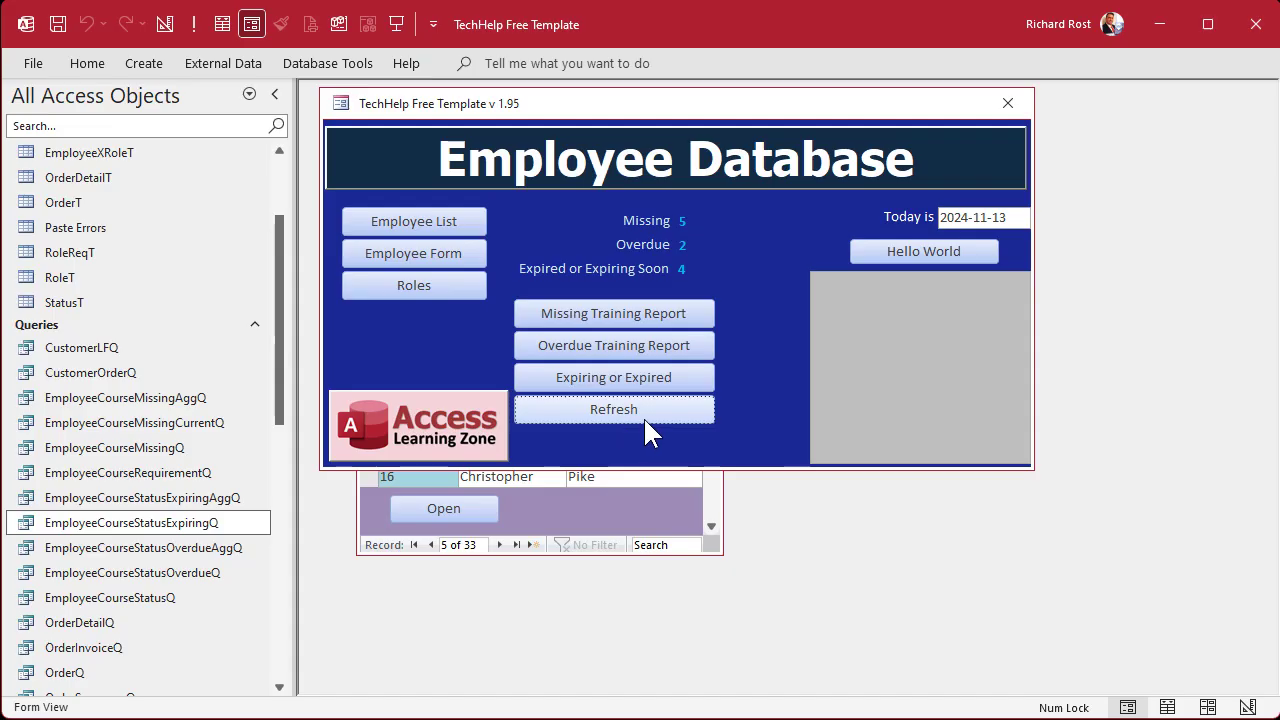
Set employee 5's AC101 course status to Completed, close the open employee forms, and refresh the main menu counts.
{"action": "left_click", "coordinate": [547, 507]}
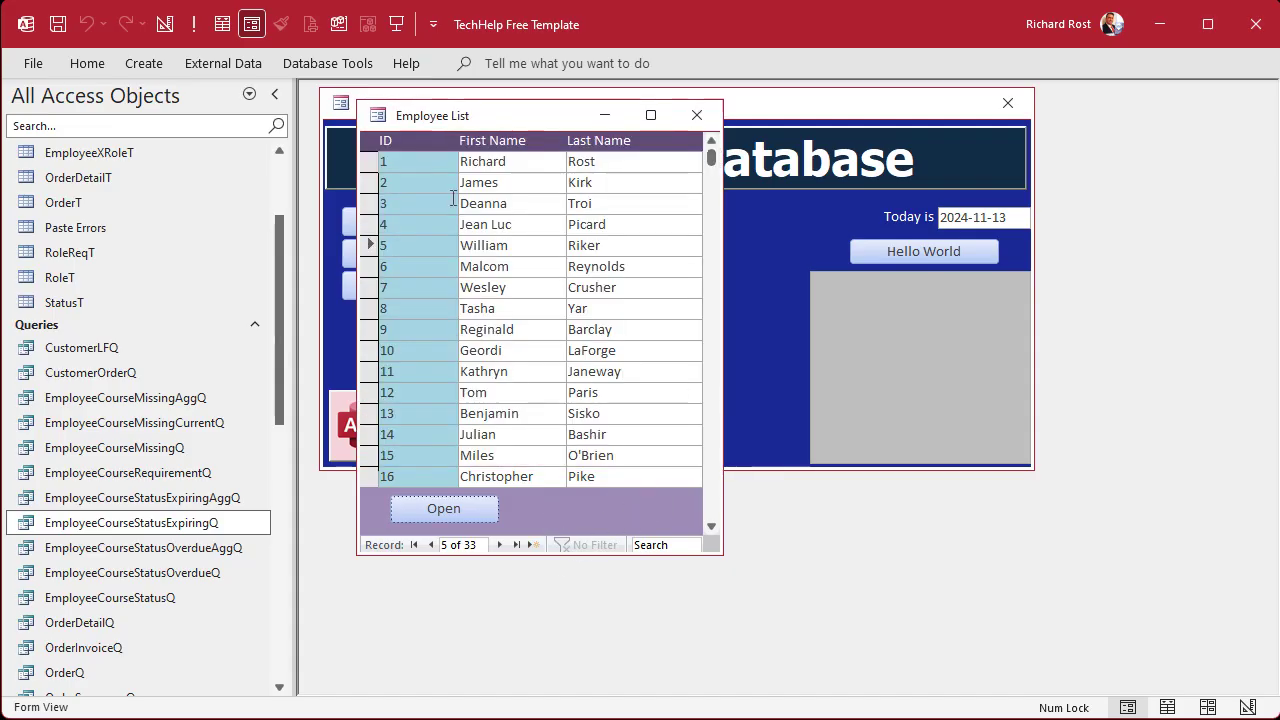
{"action": "double_click", "coordinate": [431, 246]}
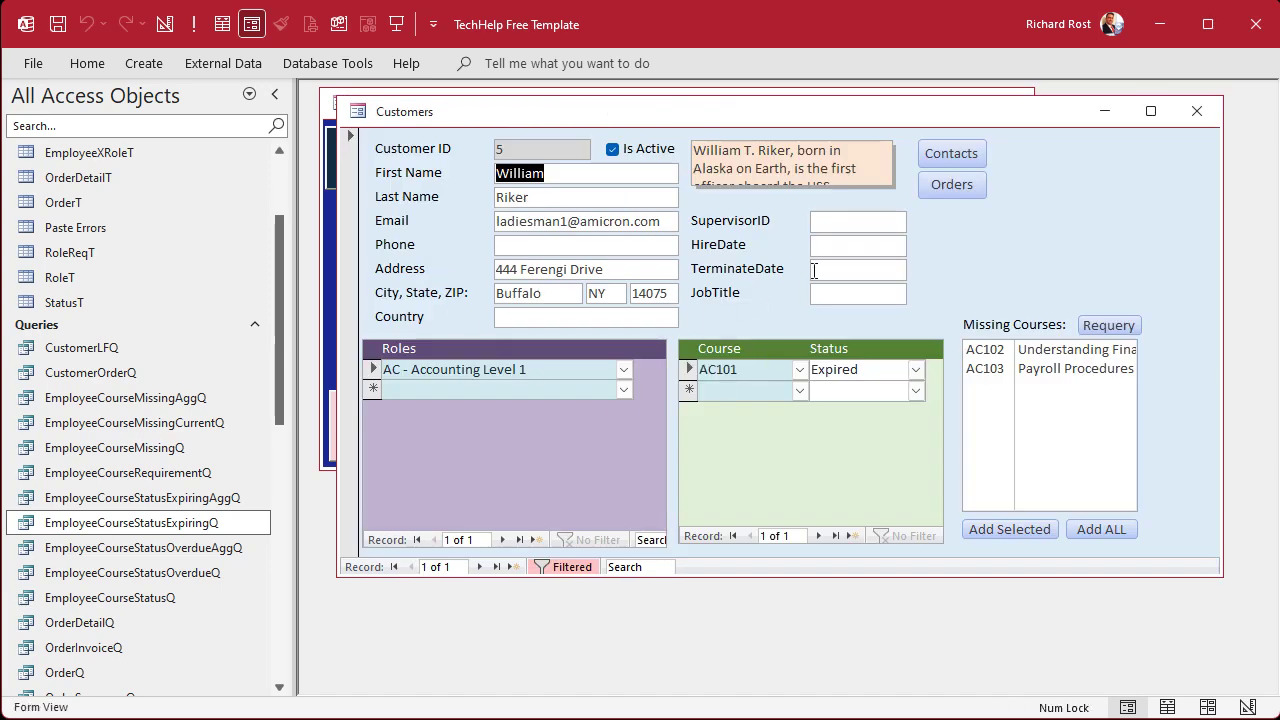
{"action": "double_click", "coordinate": [760, 369]}
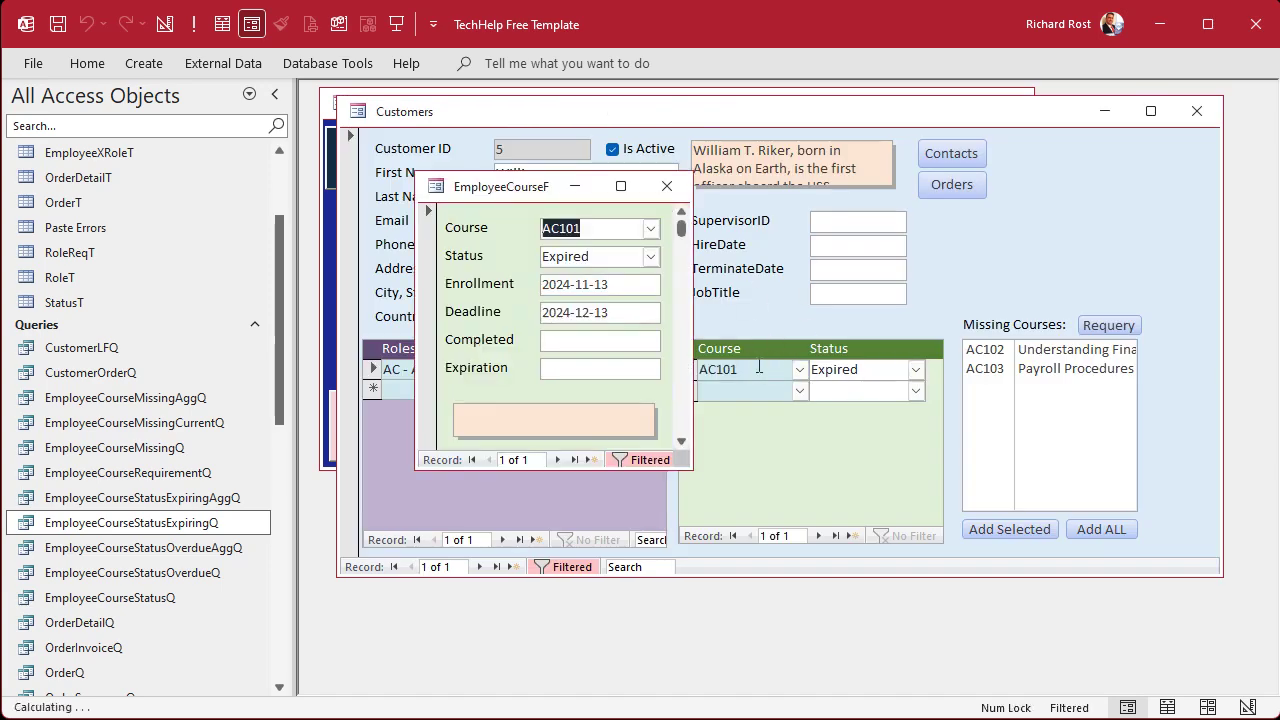
{"action": "left_click", "coordinate": [650, 257]}
{"action": "left_click", "coordinate": [628, 298]}
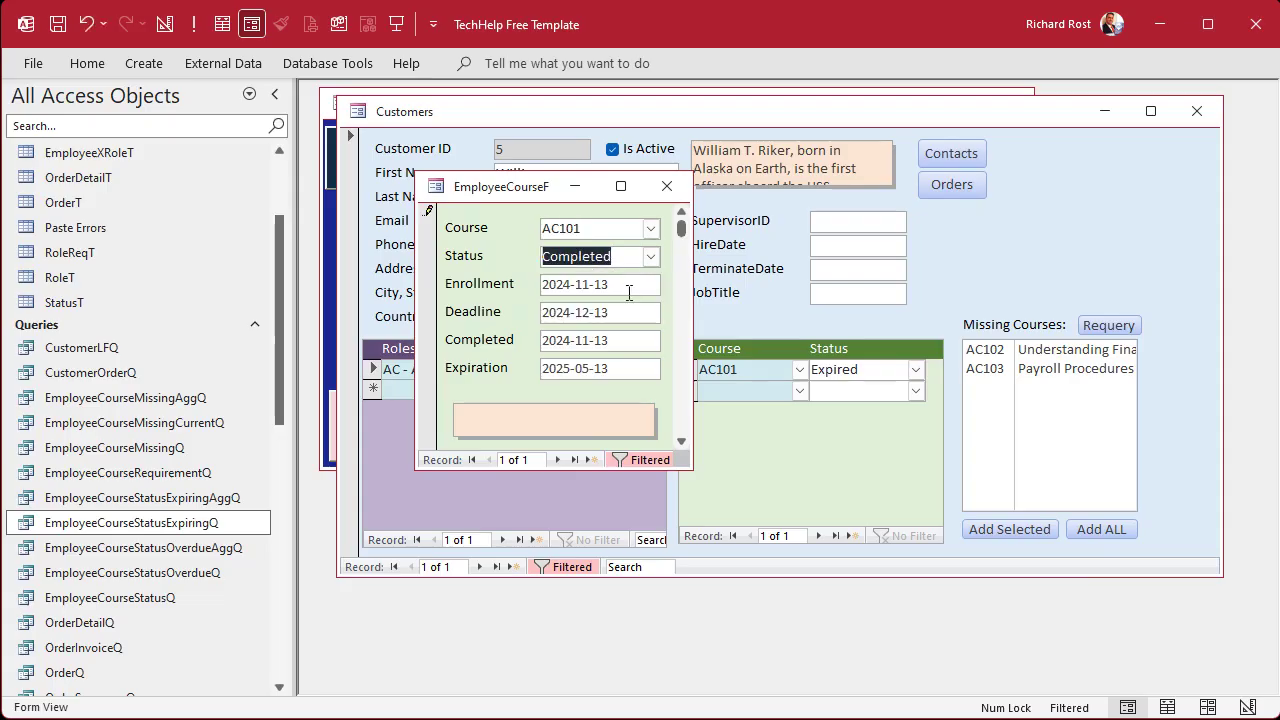
{"action": "left_click", "coordinate": [1197, 111]}
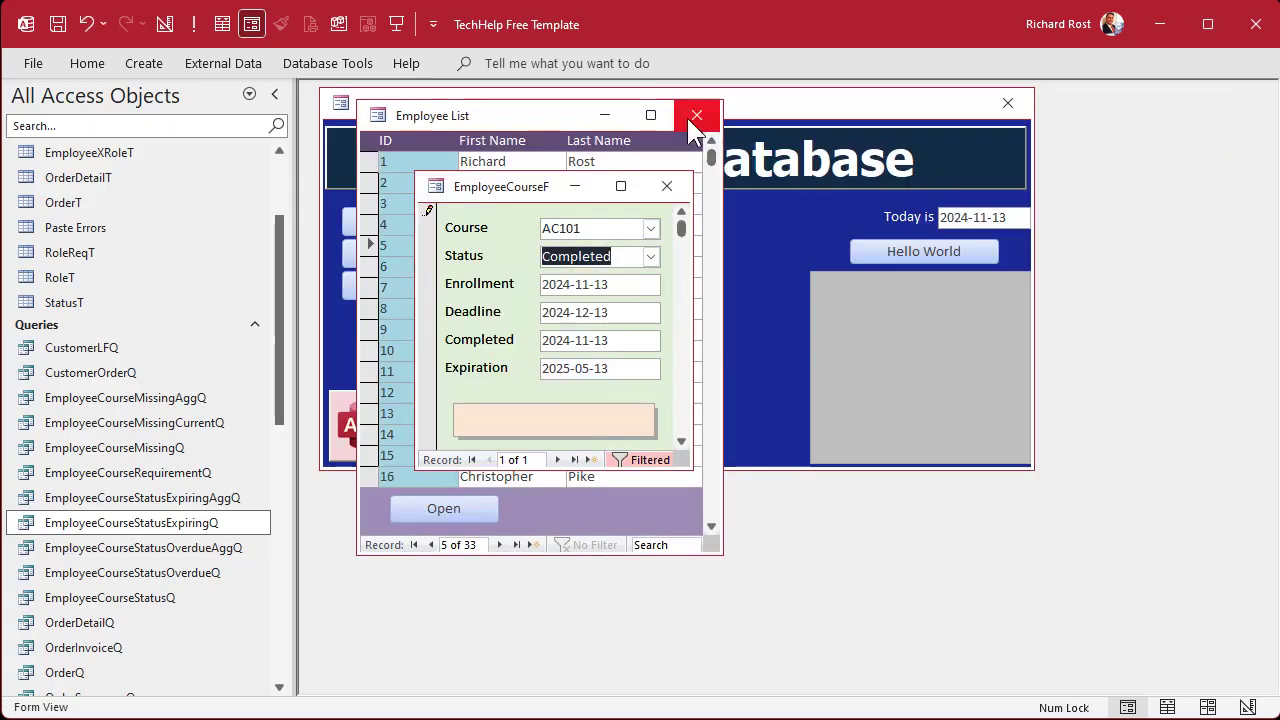
{"action": "left_click", "coordinate": [666, 187]}
{"action": "left_click", "coordinate": [697, 115]}
{"action": "left_click", "coordinate": [596, 416]}
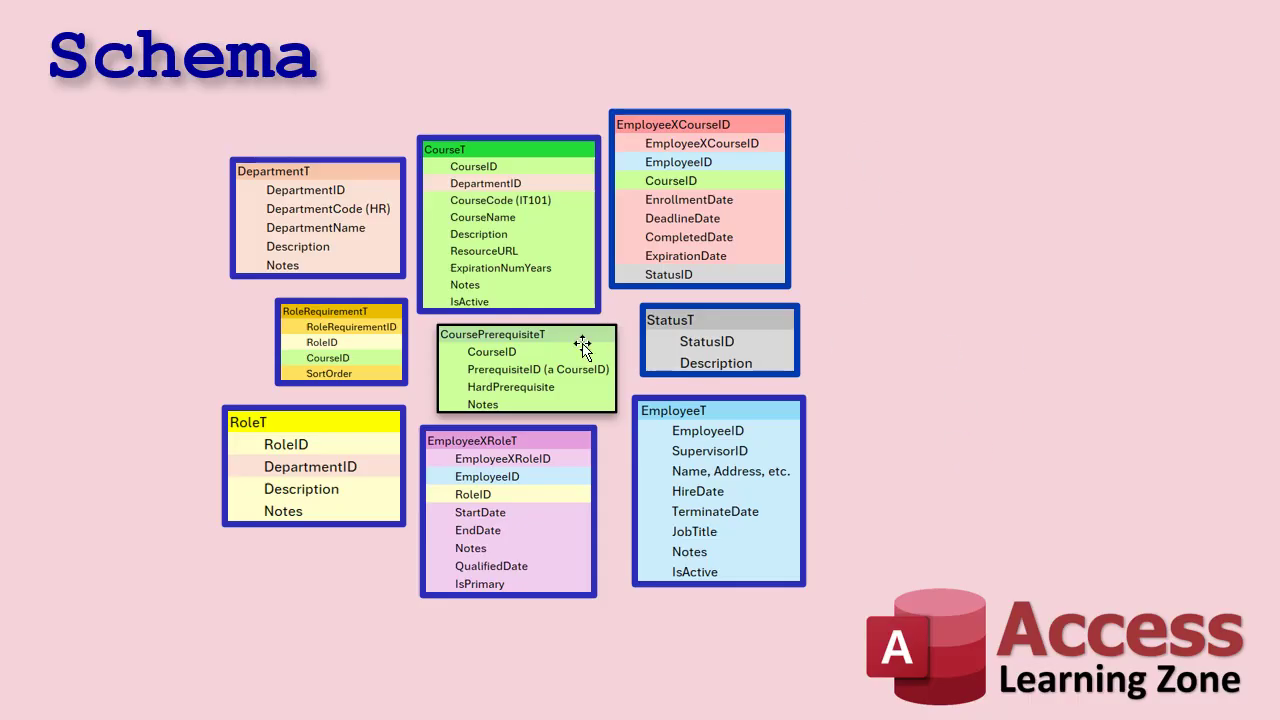
On the Schema slide, move the CoursePrerequisiteT box out to the empty area beside the EmployeeXCourseID and StatusT tables.
{"action": "left_click", "coordinate": [520, 366]}
{"action": "left_click_drag", "start_coordinate": [517, 366], "coordinate": [937, 250]}
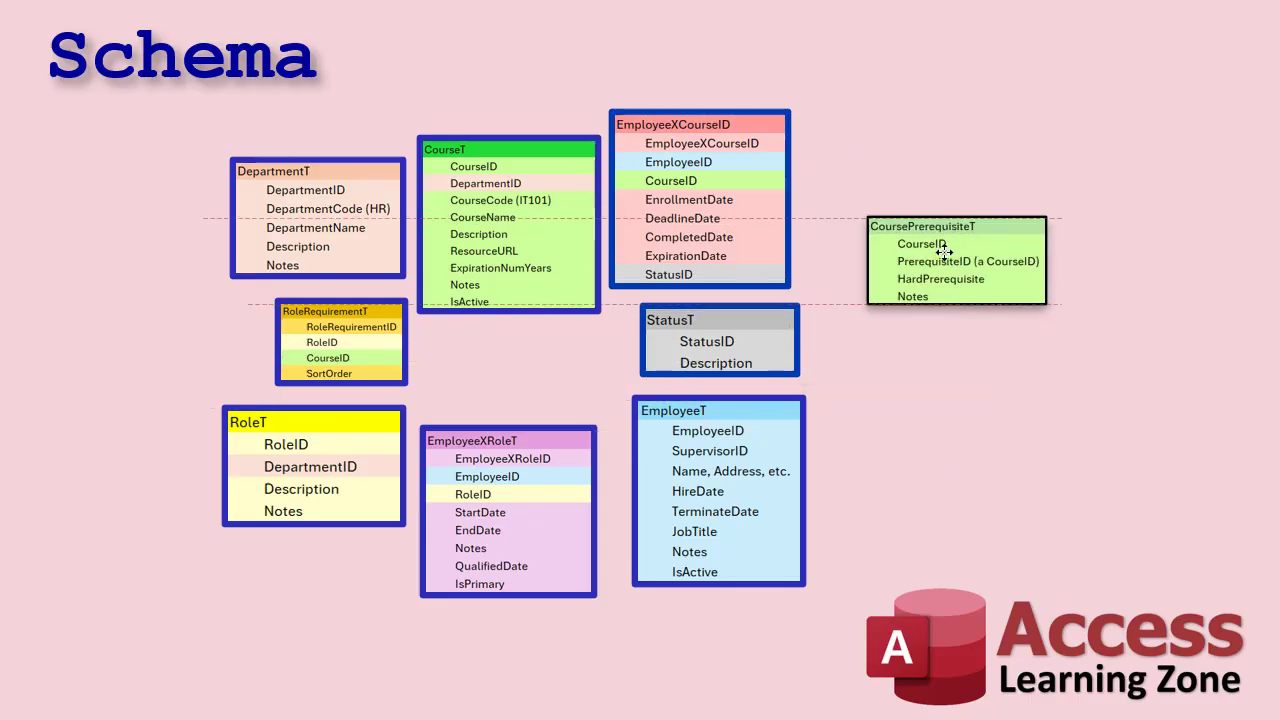
{"action": "left_click", "coordinate": [971, 428]}
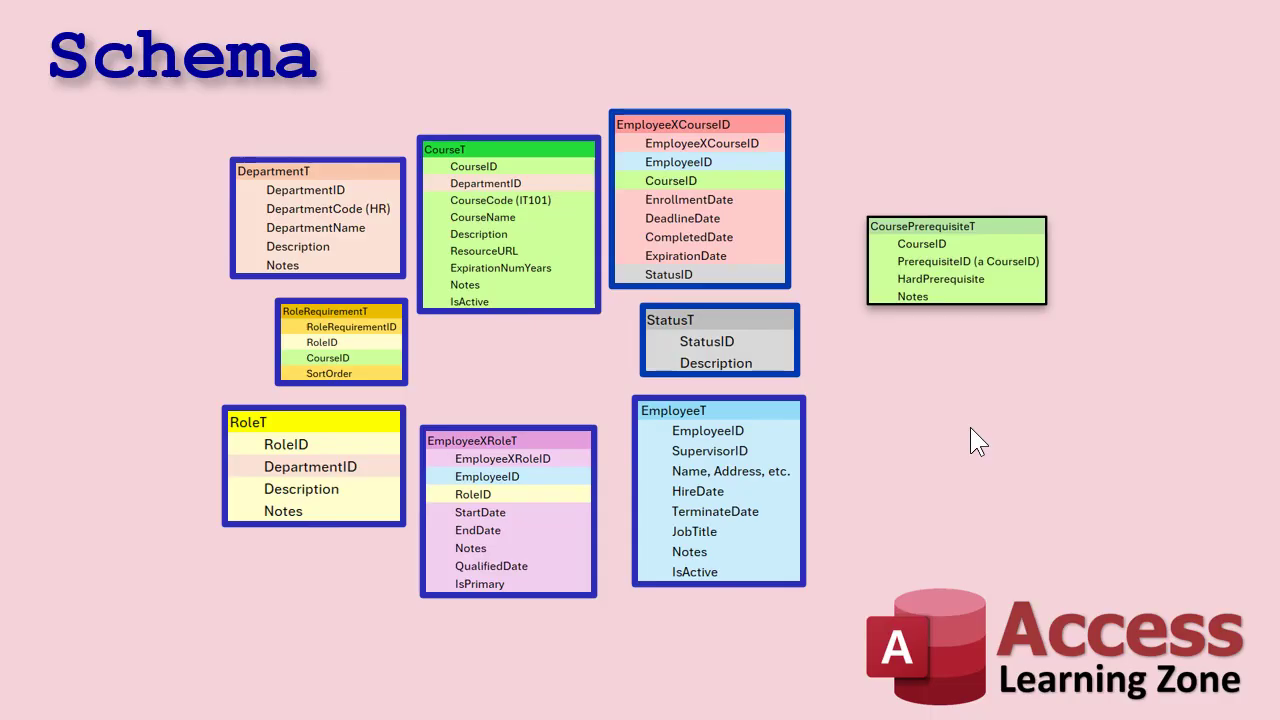